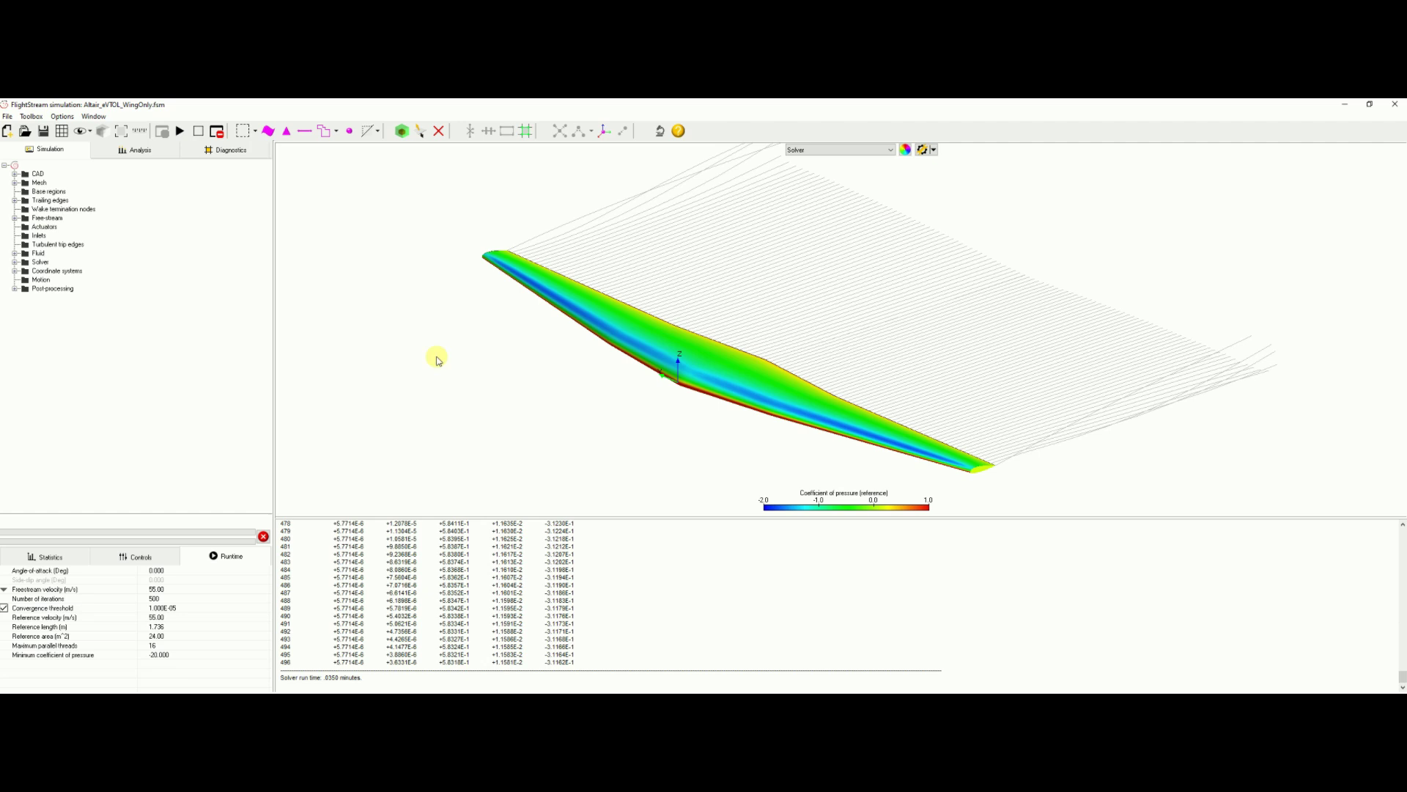
Refresh FlightStream's wing loads and confirm lift of about 25932.68 N and drag of 919.05 N in Newtons.
click(138, 151)
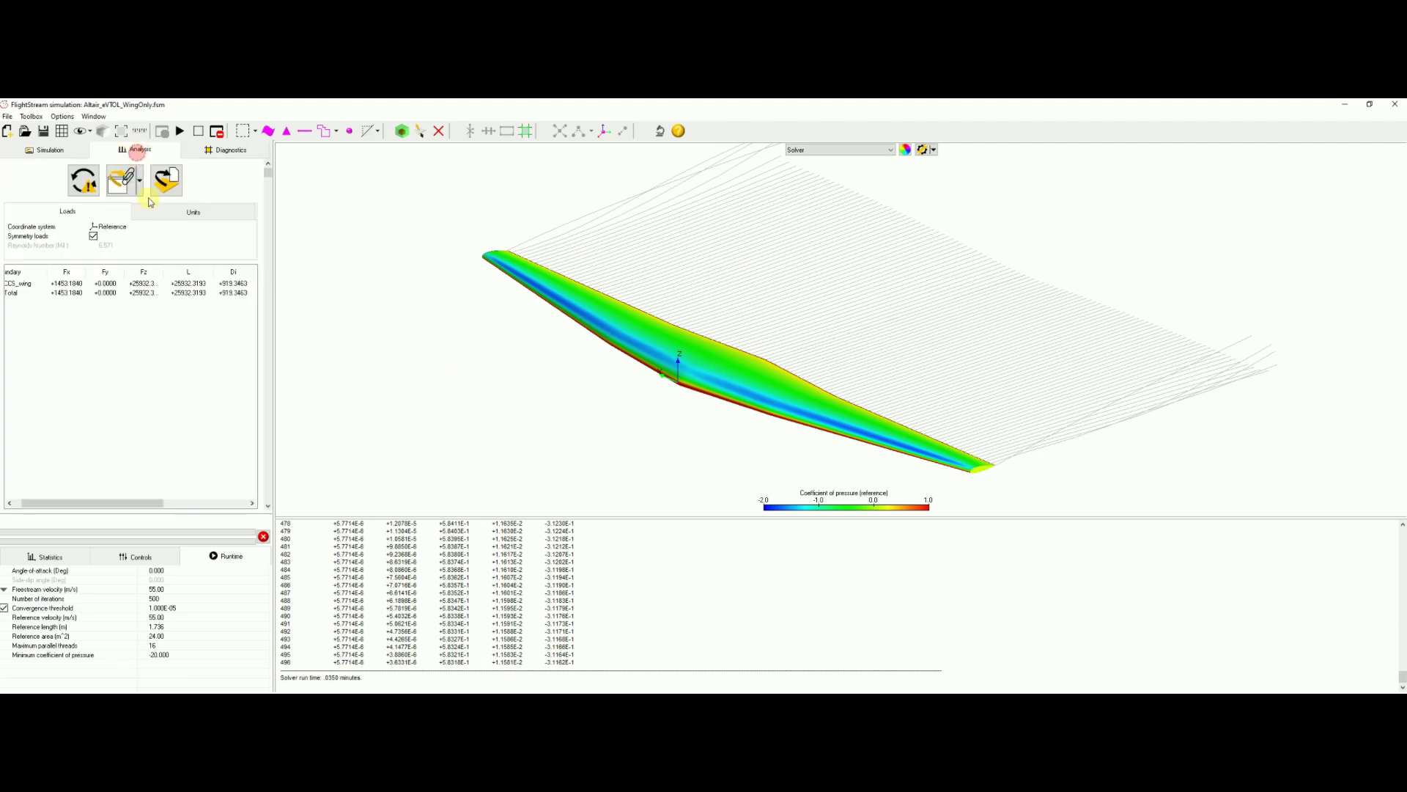
click(84, 184)
click(195, 213)
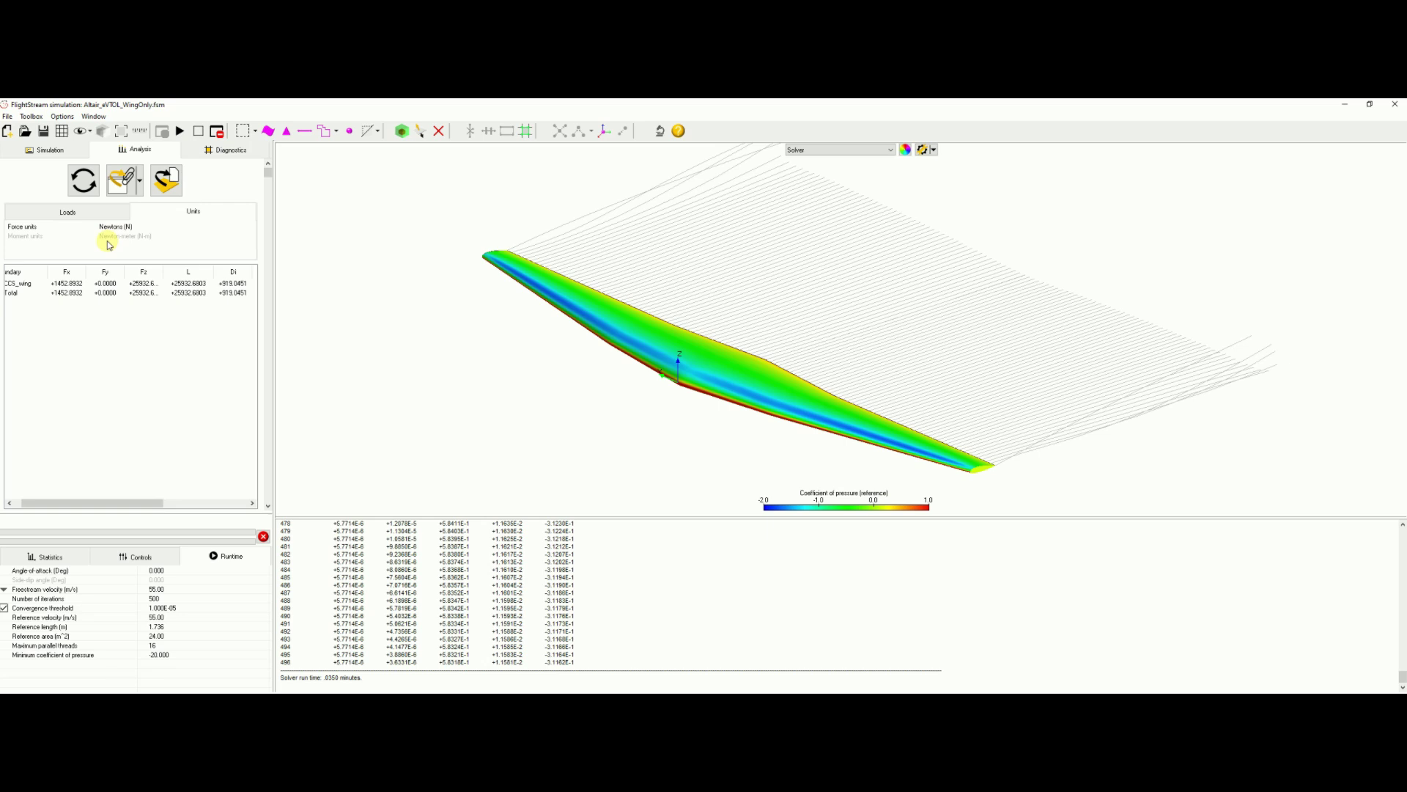
click(95, 212)
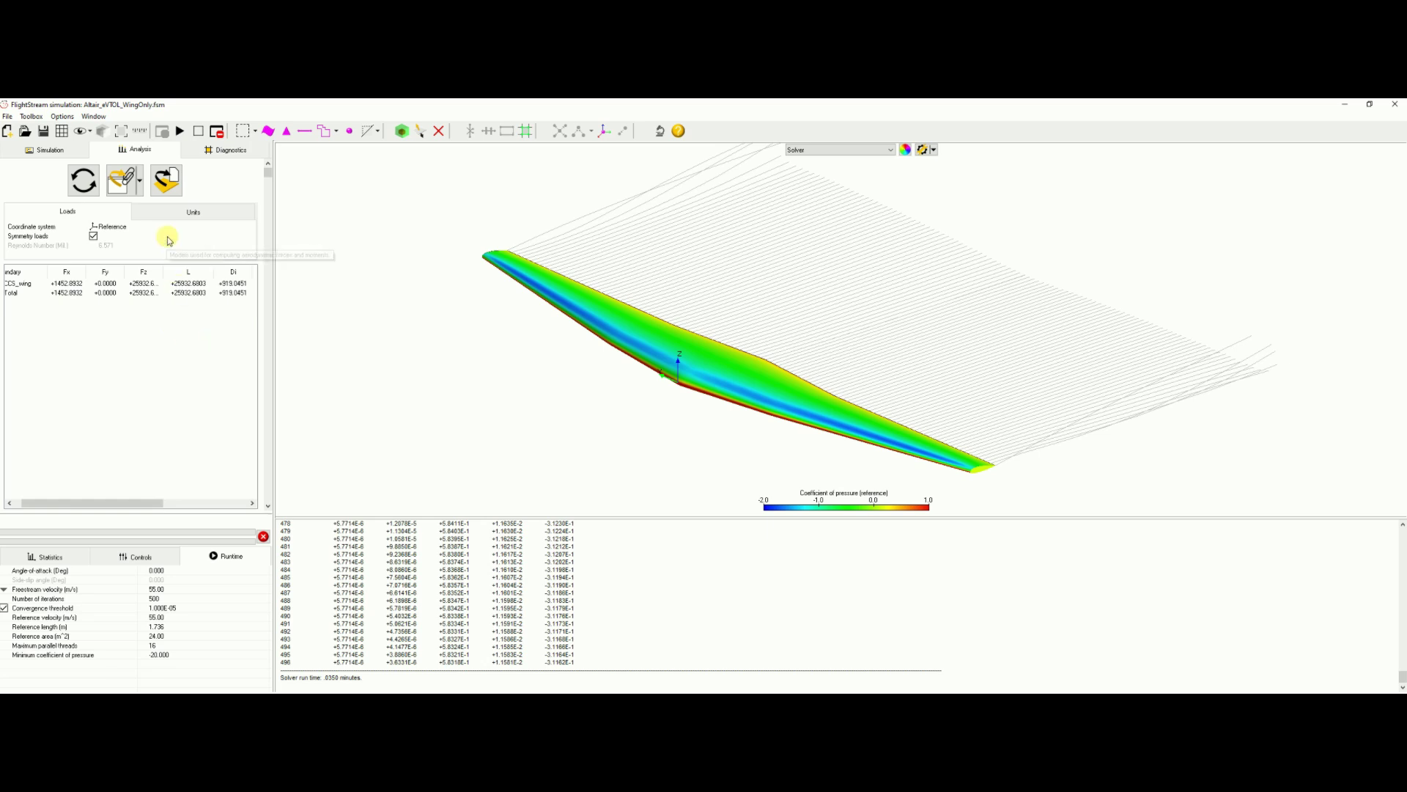
Start an FEM CSV pressure output export and name the file Cp_AoA0_55mps.
click(169, 179)
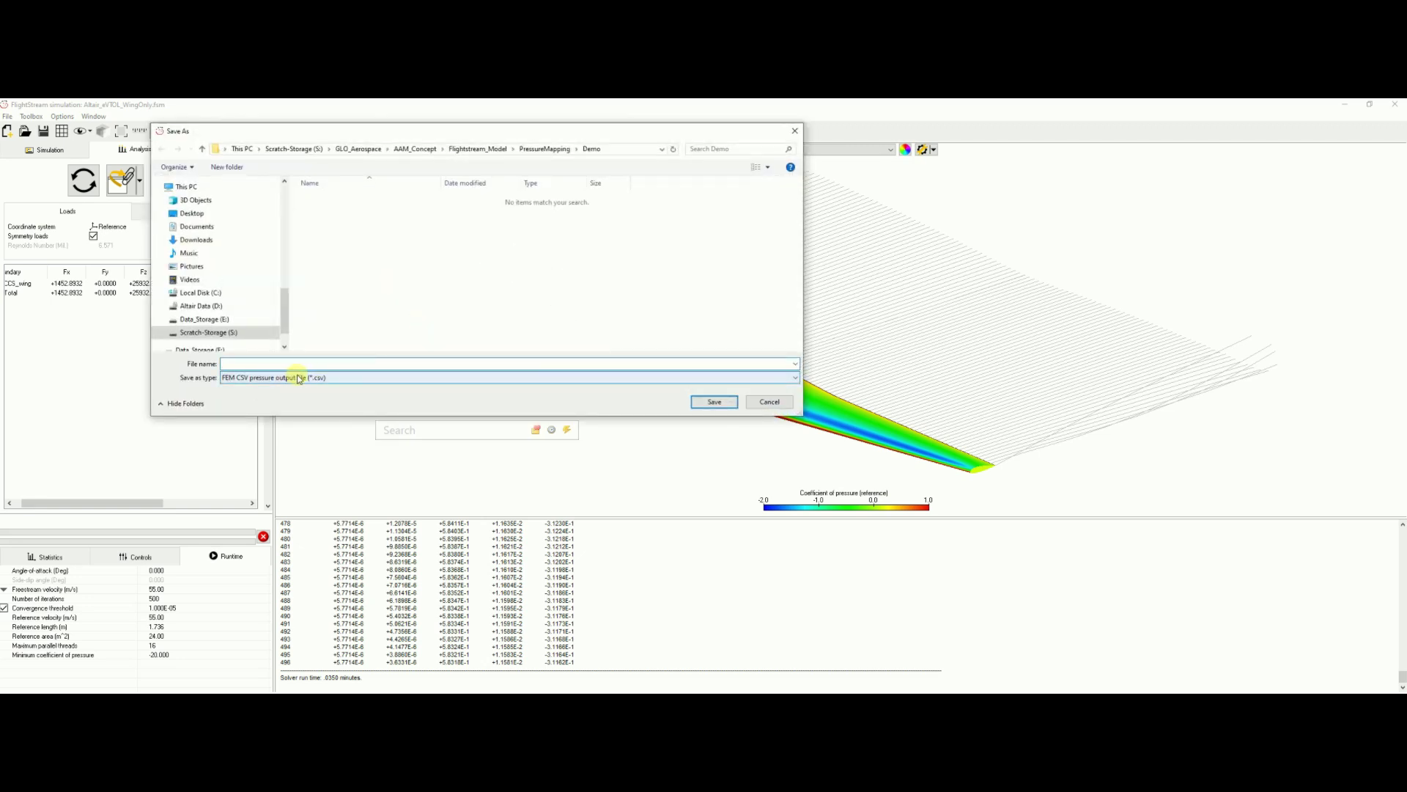
click(262, 380)
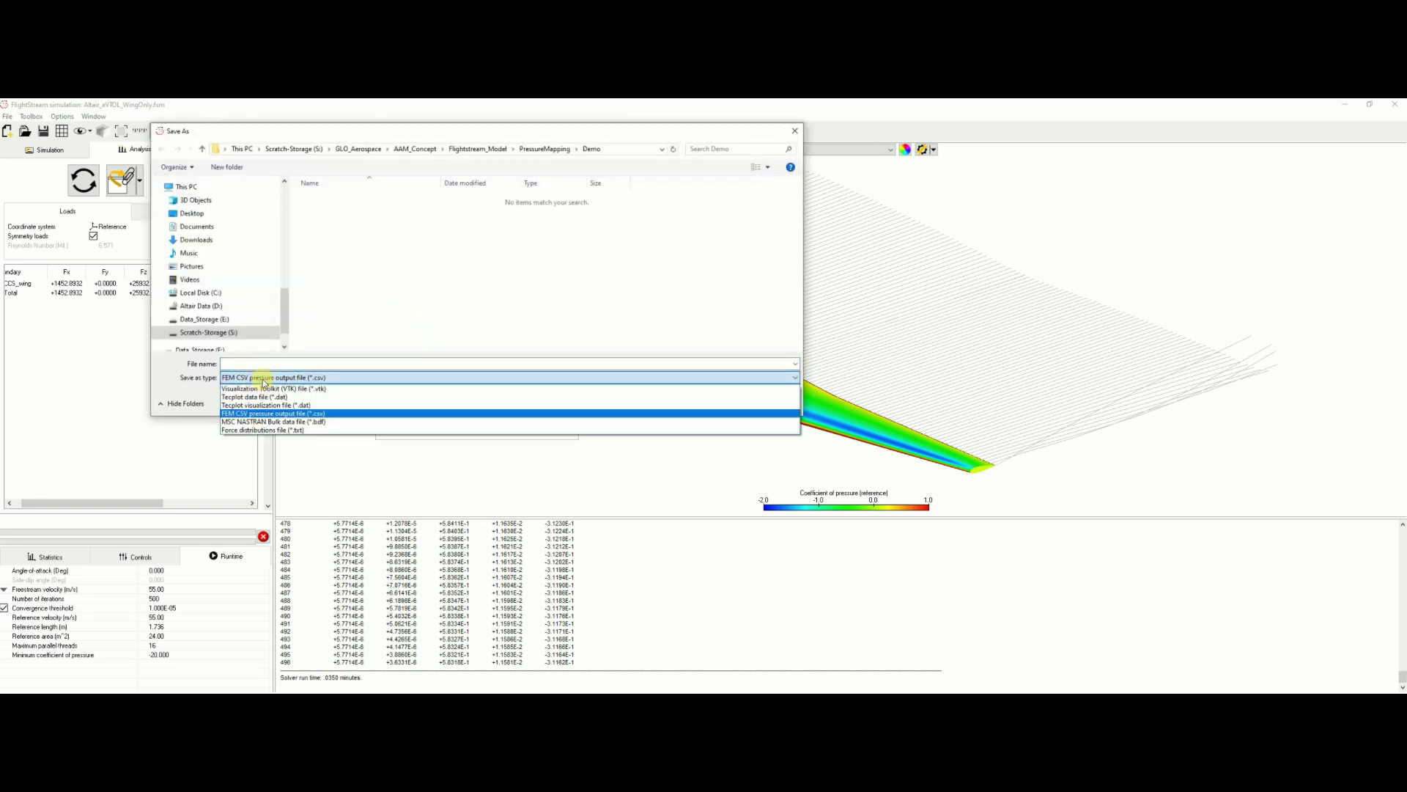
click(267, 414)
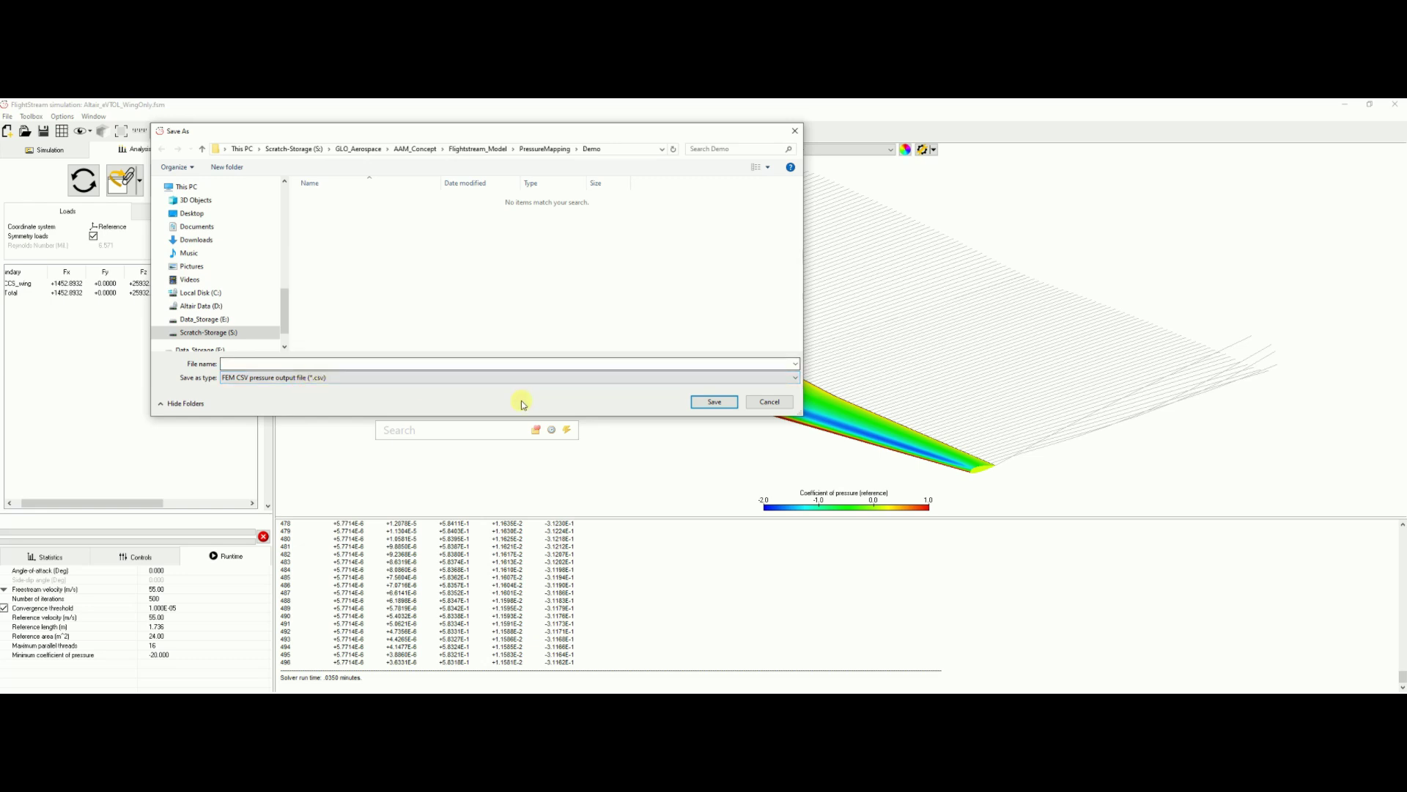
click(249, 359)
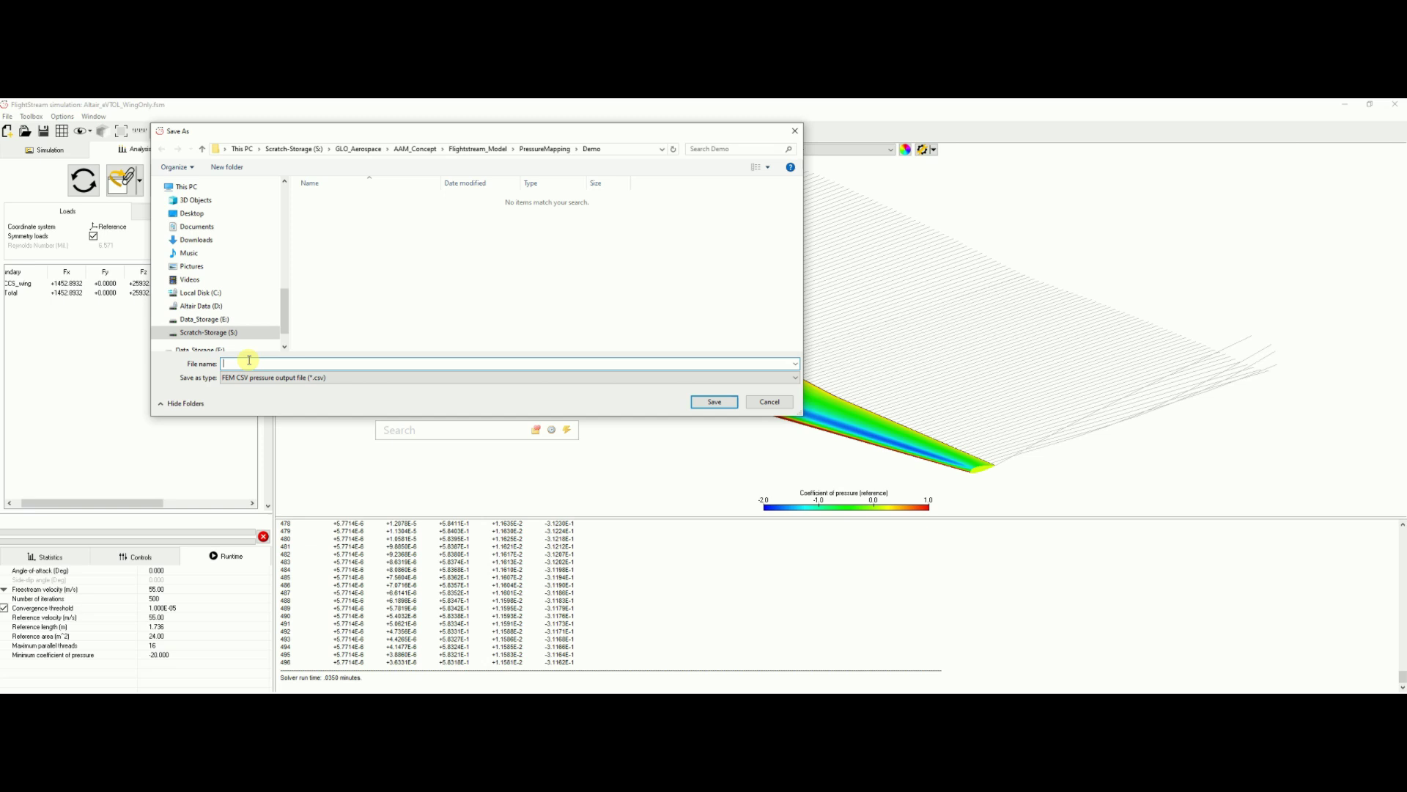
text(Cp_AoA0_55mps)
Save the export and select the CCS_wing surface for it.
click(715, 402)
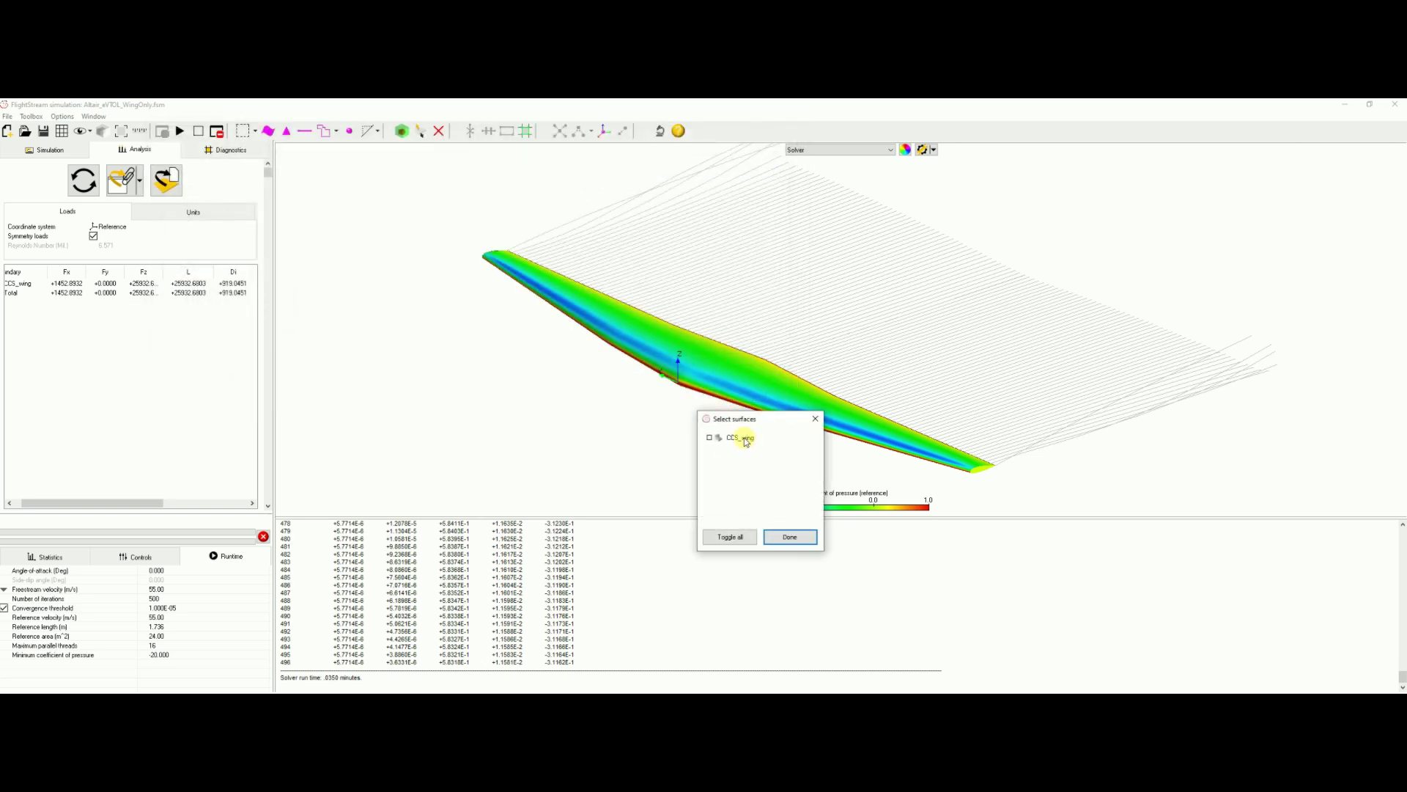
click(745, 438)
click(792, 536)
Set the pressure export format to Cp (reference) and write the CSV file.
drag(848, 544, 723, 413)
click(742, 436)
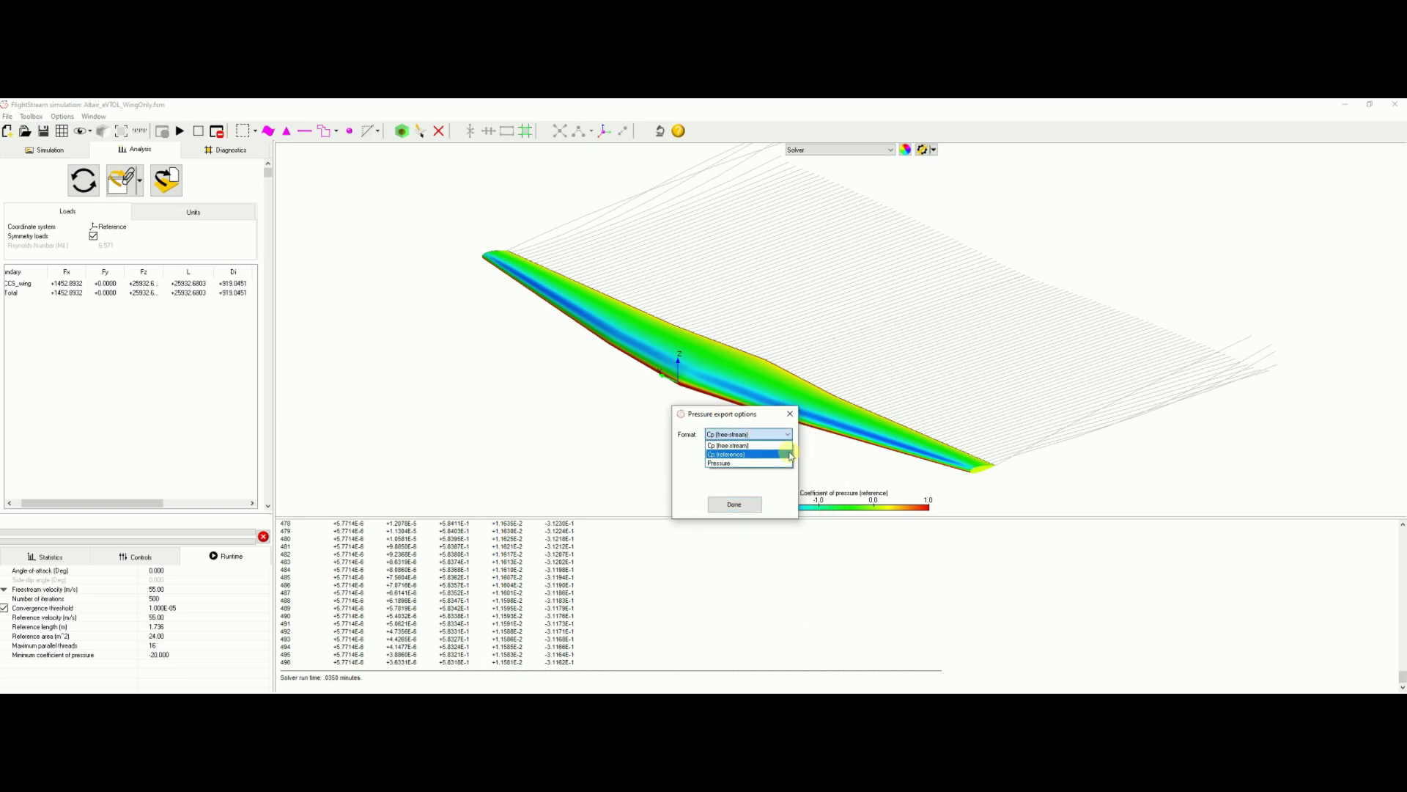
click(749, 456)
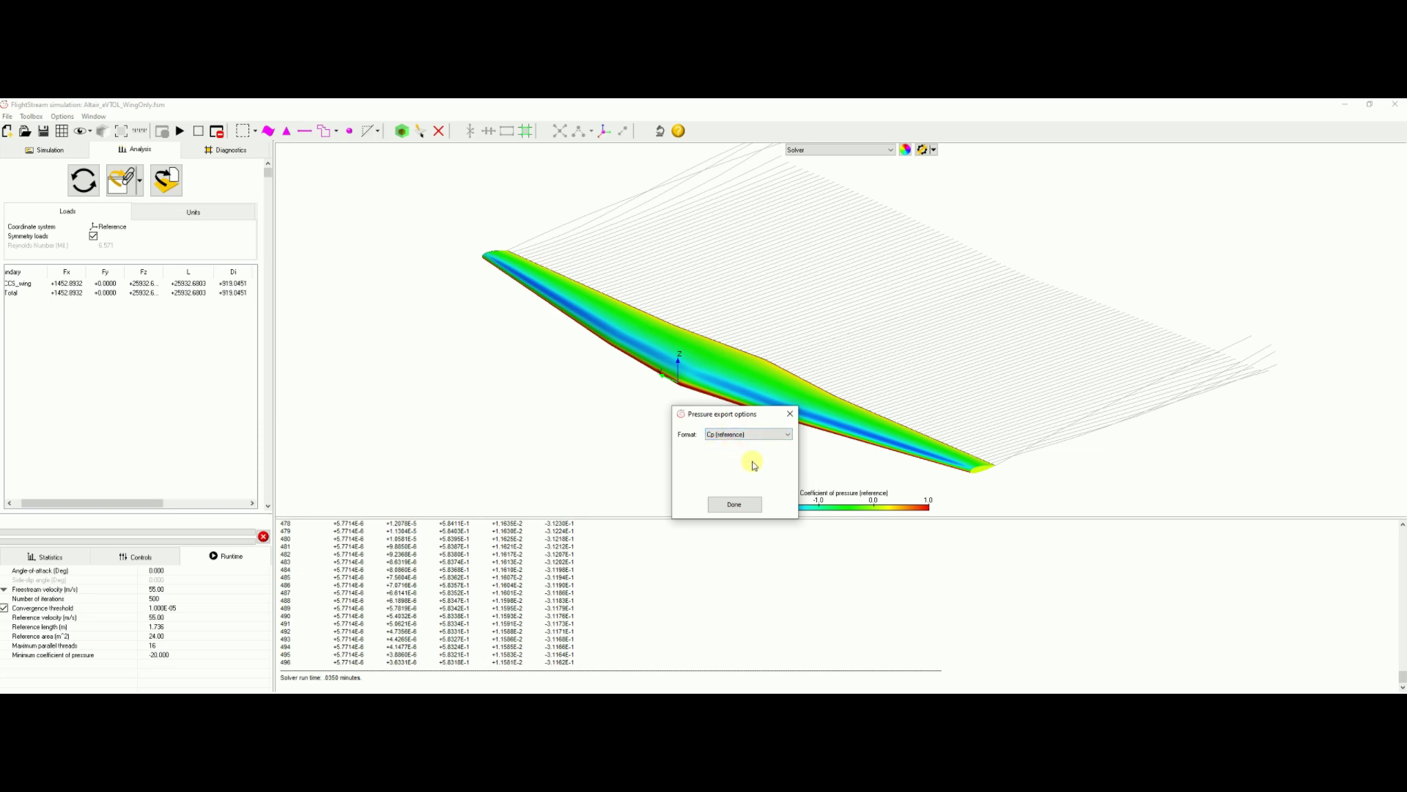
click(732, 507)
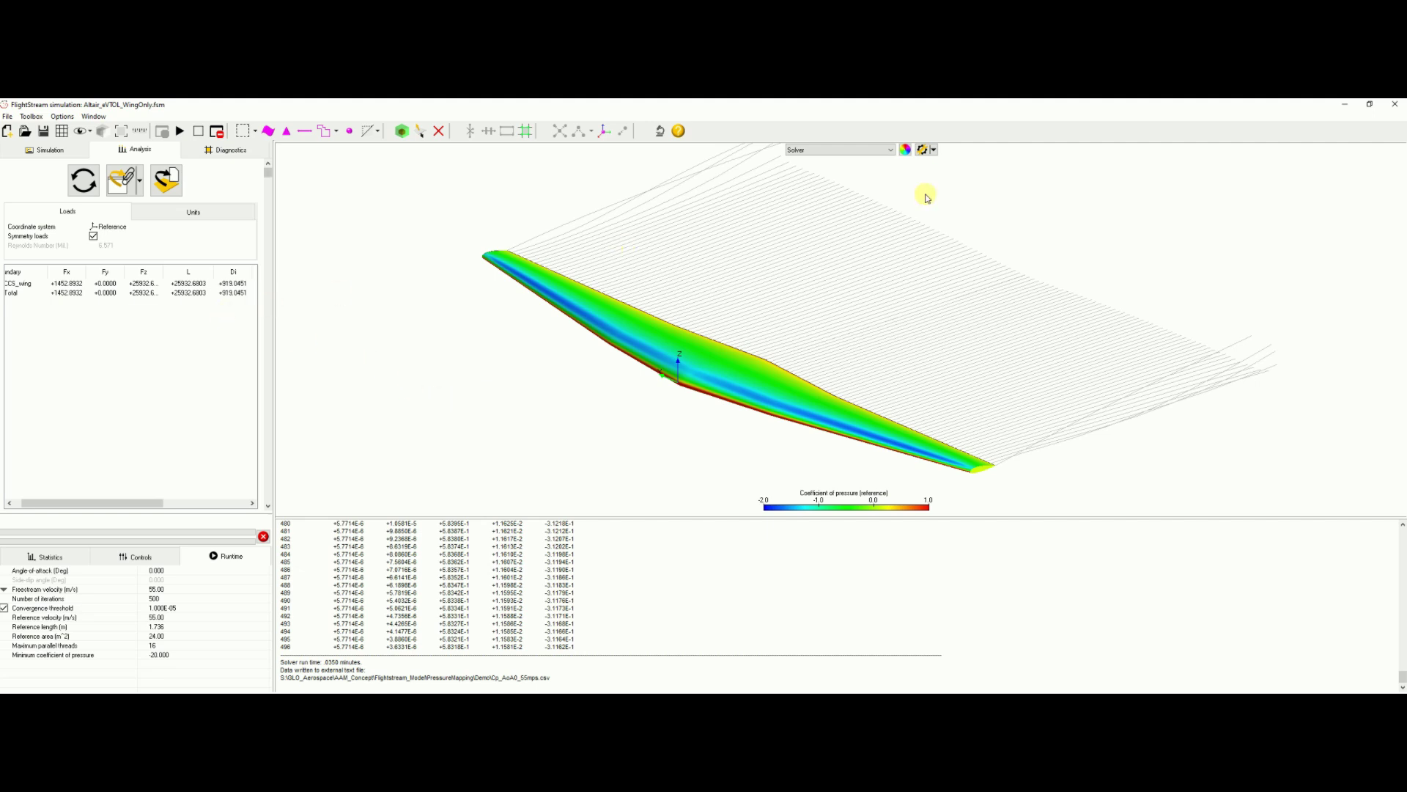
Minimize FlightStream and frame the wing mesh in HyperMesh.
click(1346, 107)
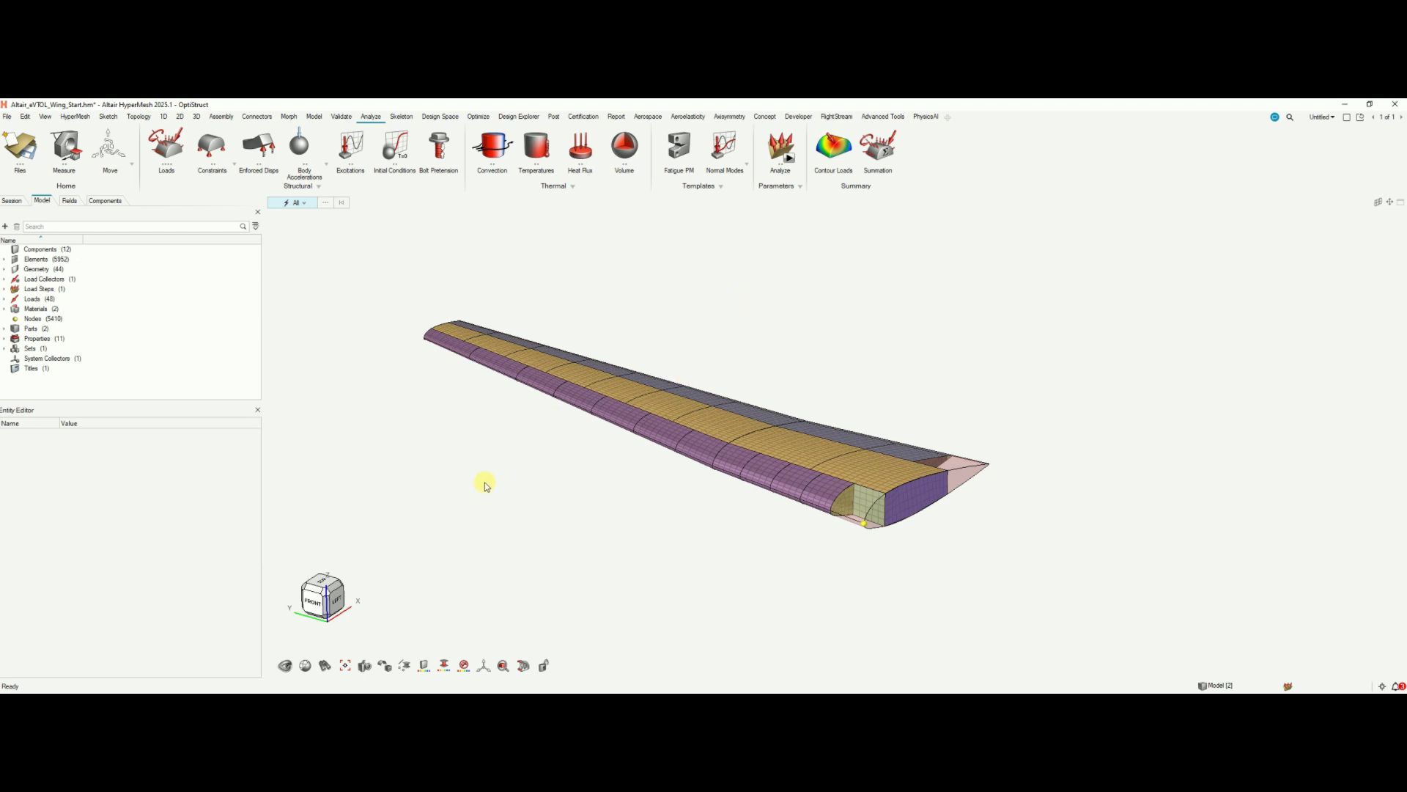
scroll(579, 467, up, 1)
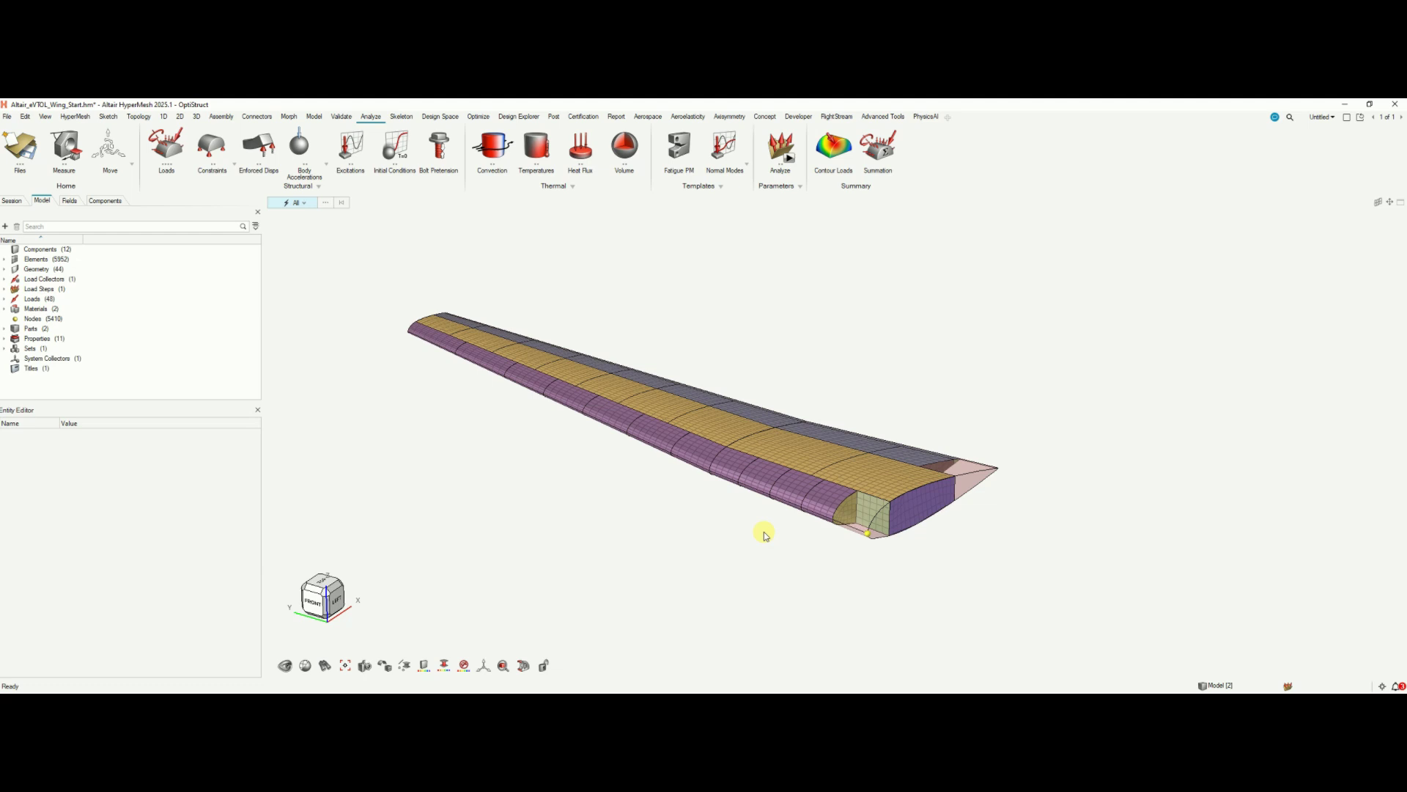
right_drag(764, 536, 736, 525)
scroll(735, 533, up, 1)
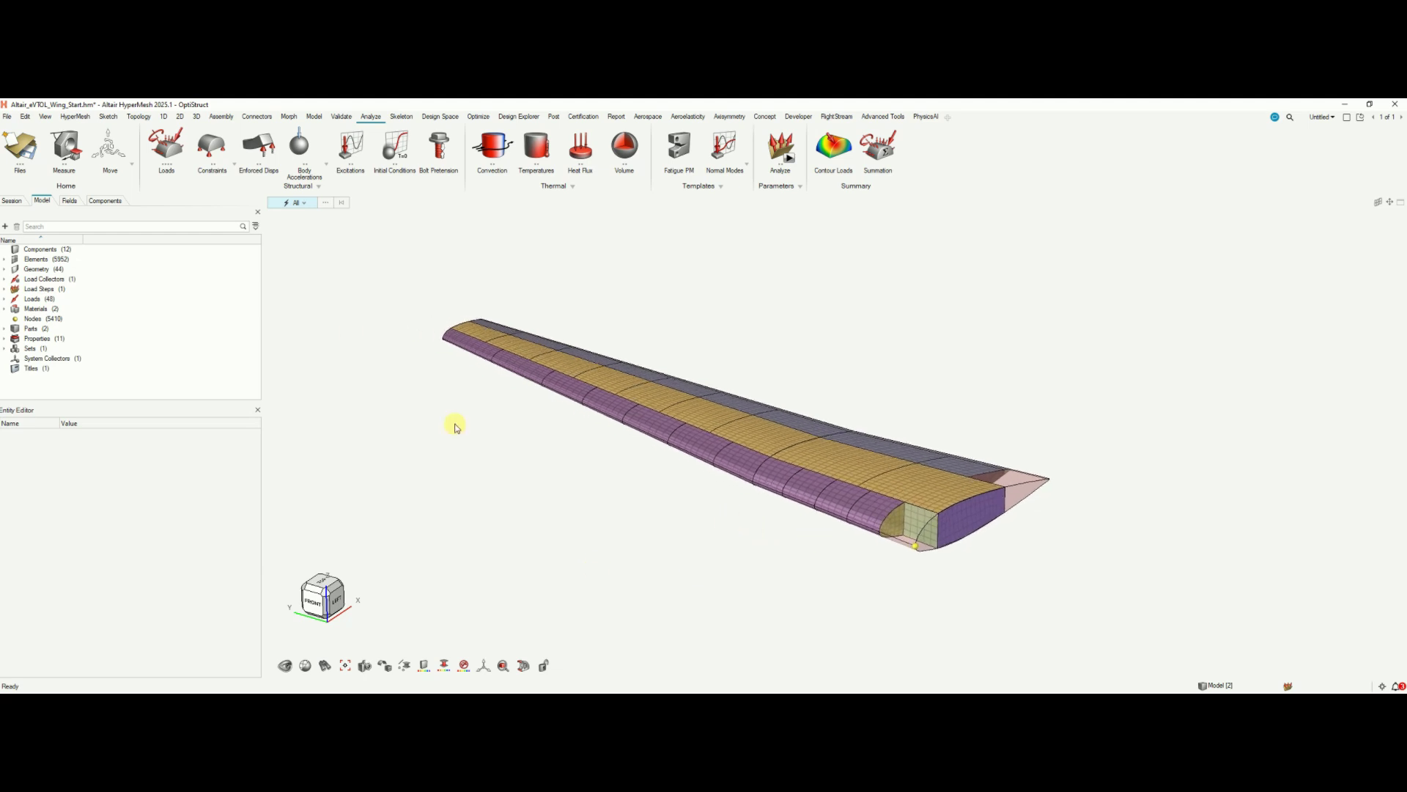
Display the wing's 2D surface normals, orbit to check their colours, then turn Normals off.
click(184, 118)
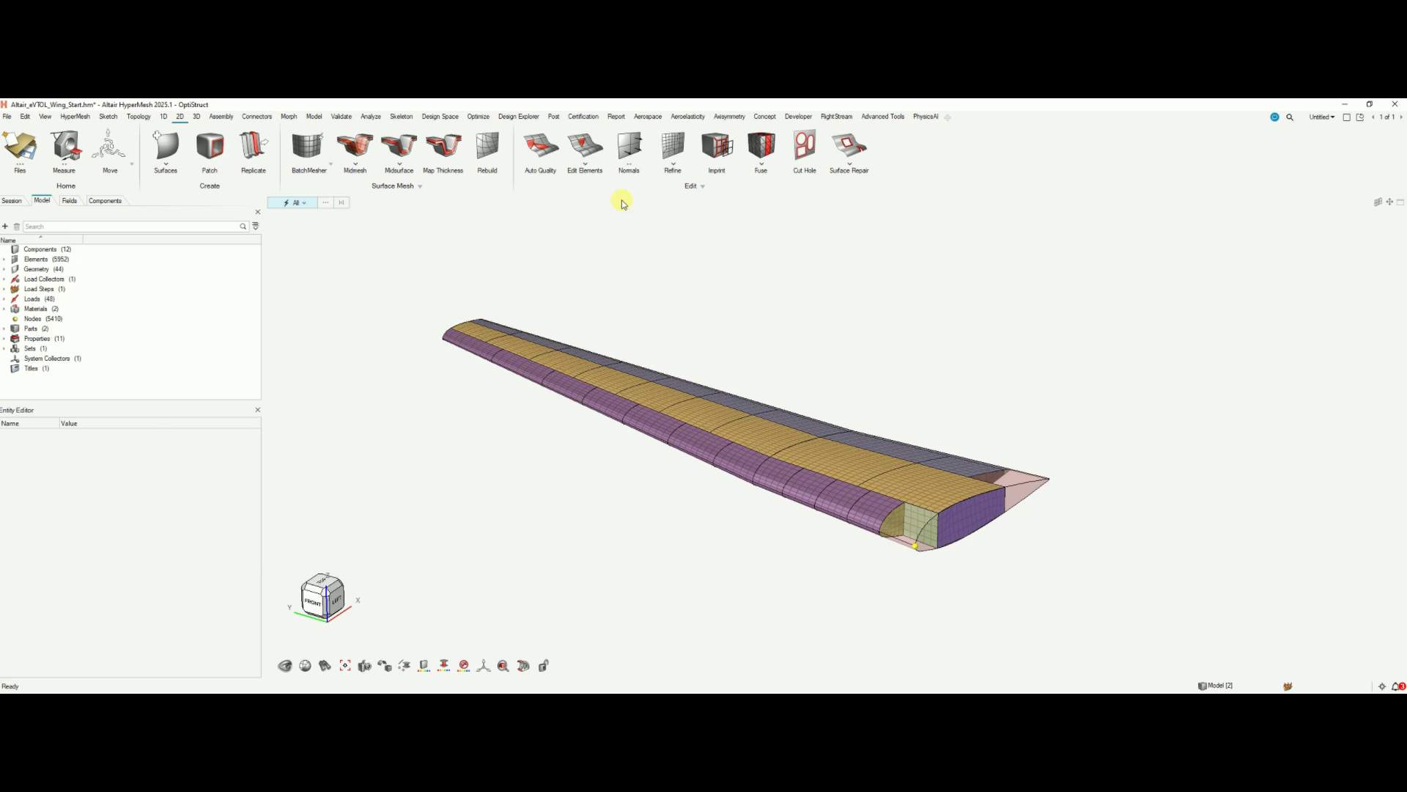
click(628, 146)
scroll(727, 357, up, 2)
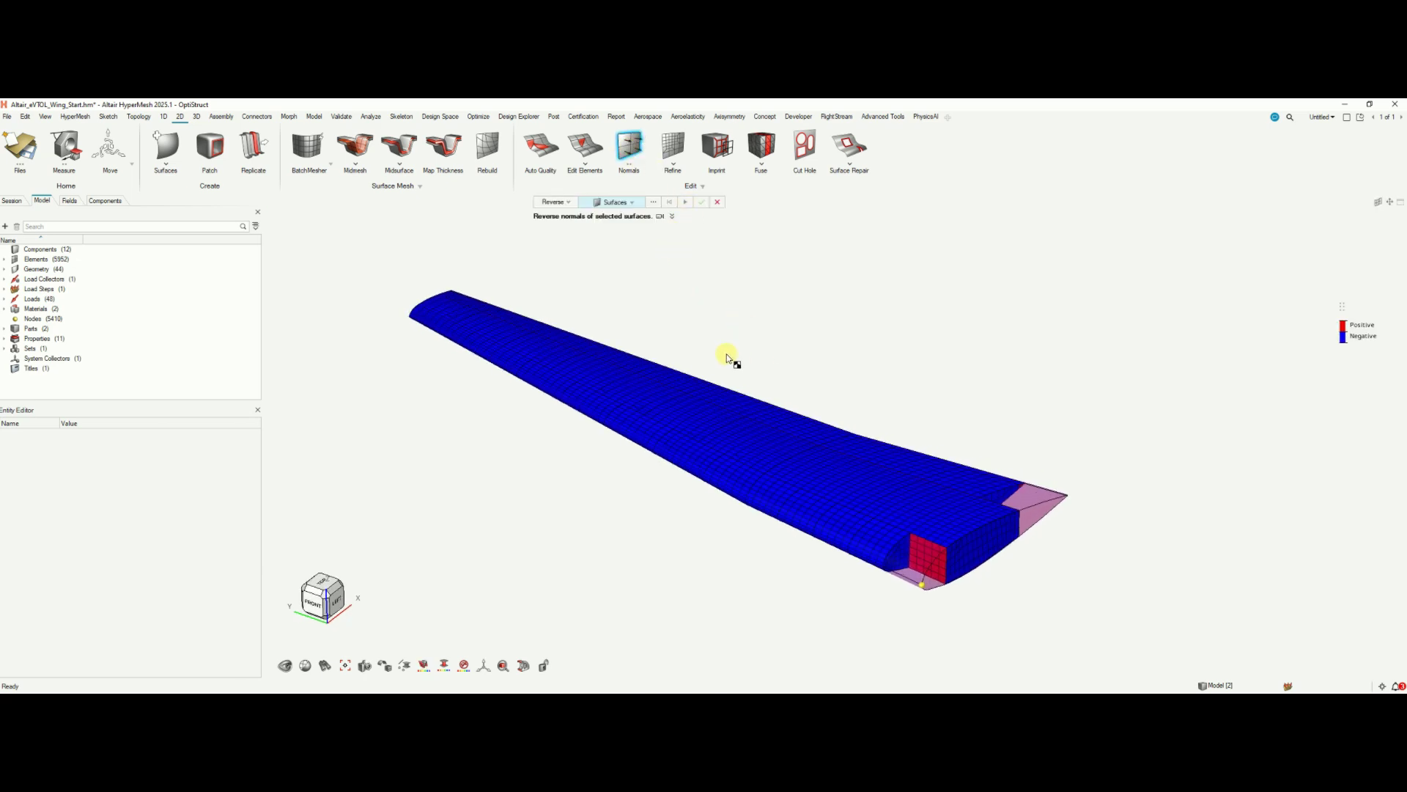
middle_drag(727, 357, 695, 382)
middle_drag(982, 558, 1022, 580)
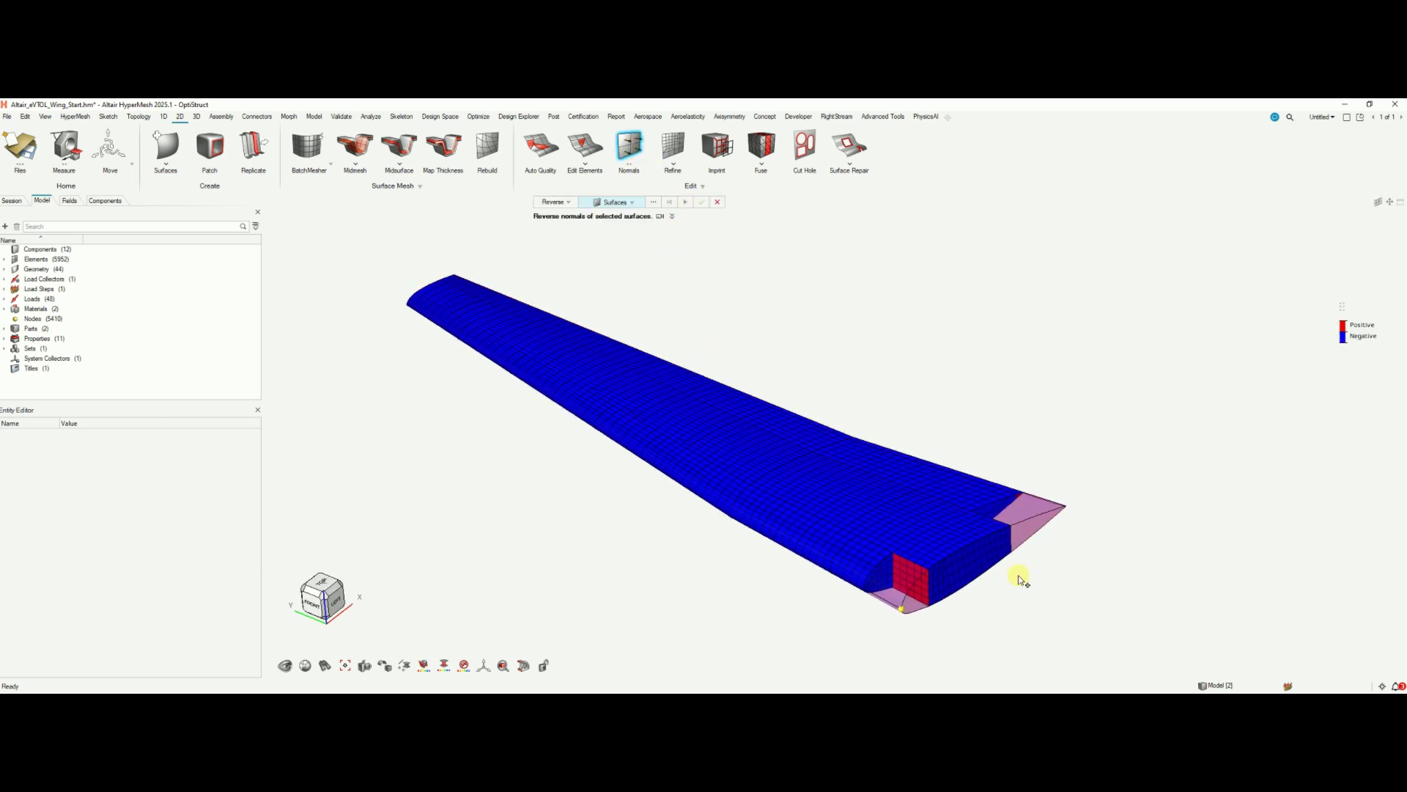
middle_drag(556, 356, 551, 315)
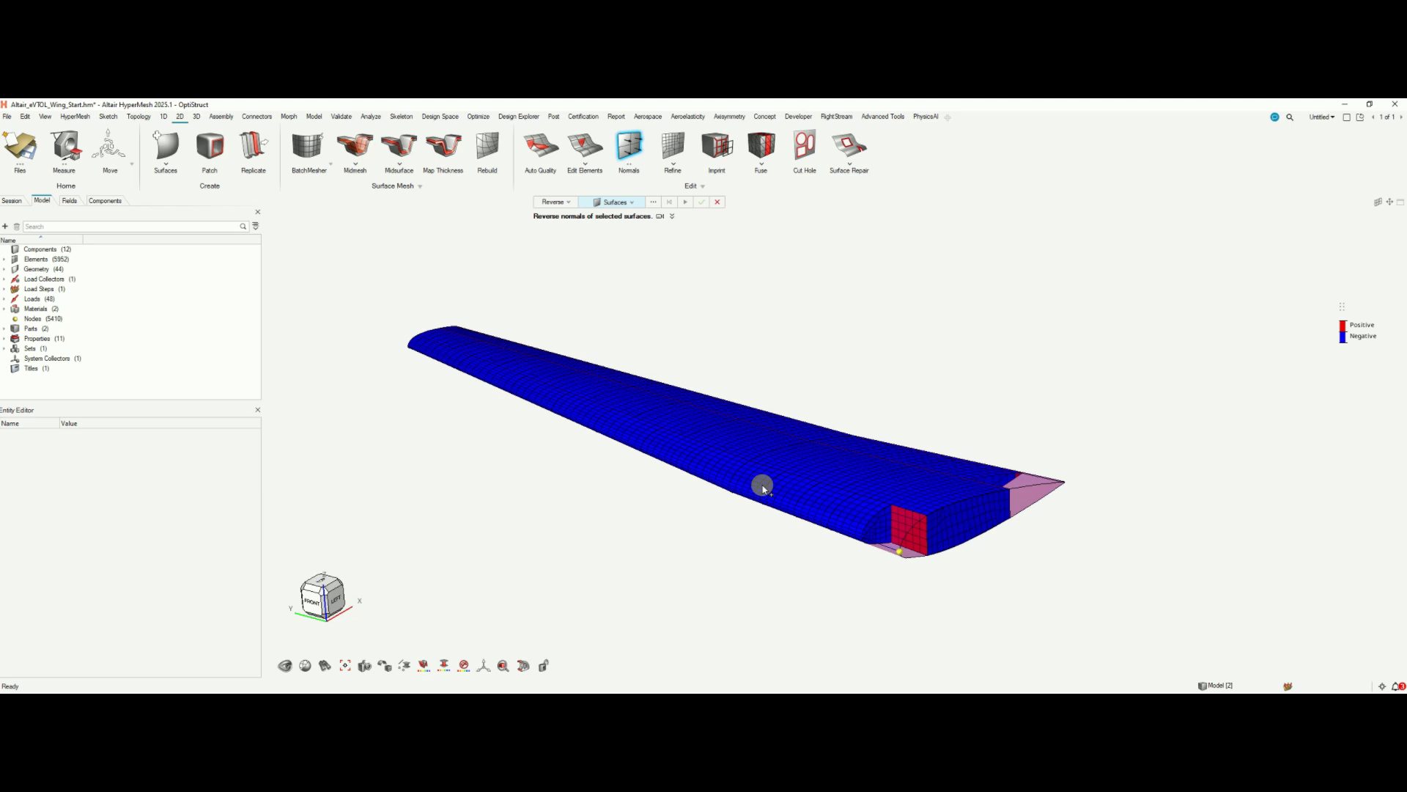
ctrl+drag(763, 487, 827, 467)
key(Down)
key(Down)
key(Down)
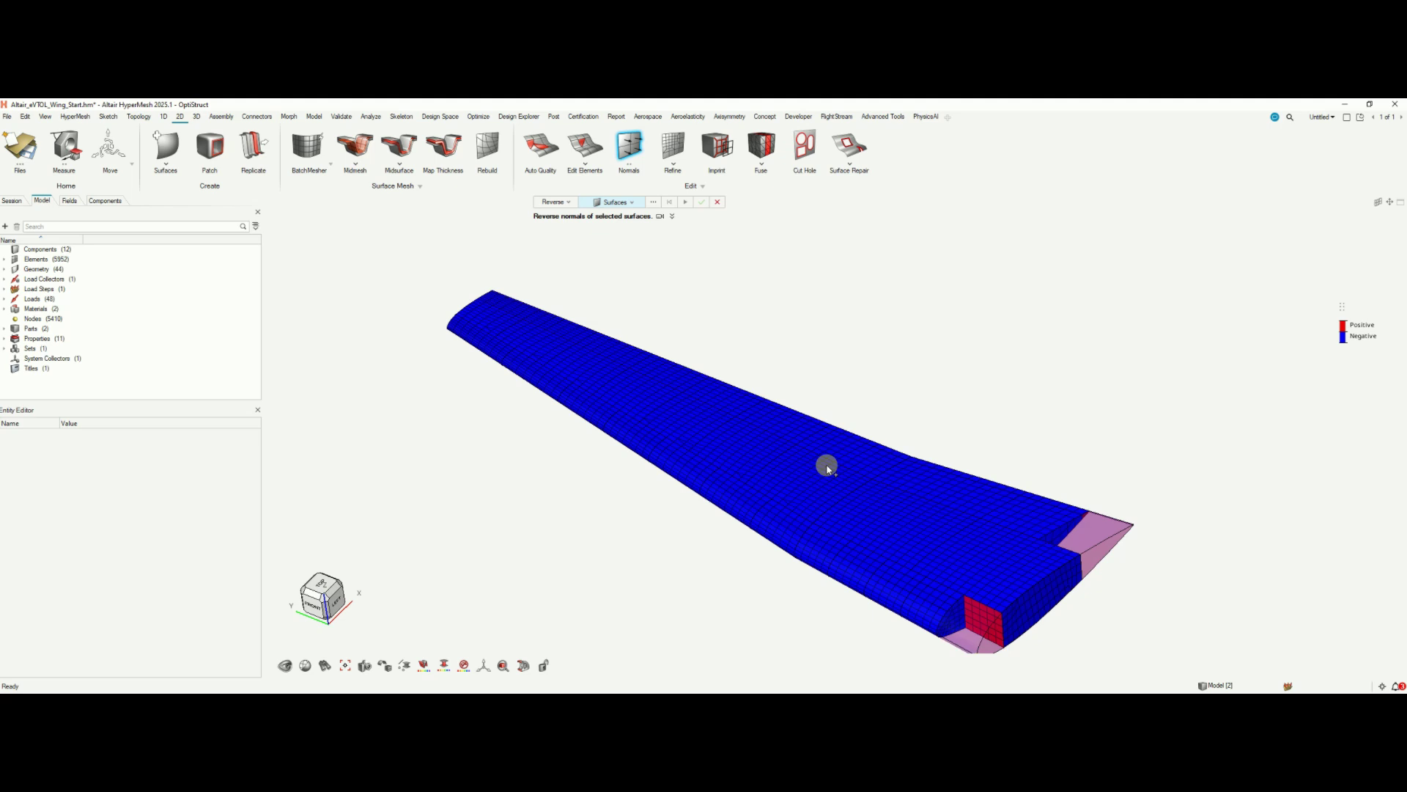
middle_drag(827, 466, 827, 469)
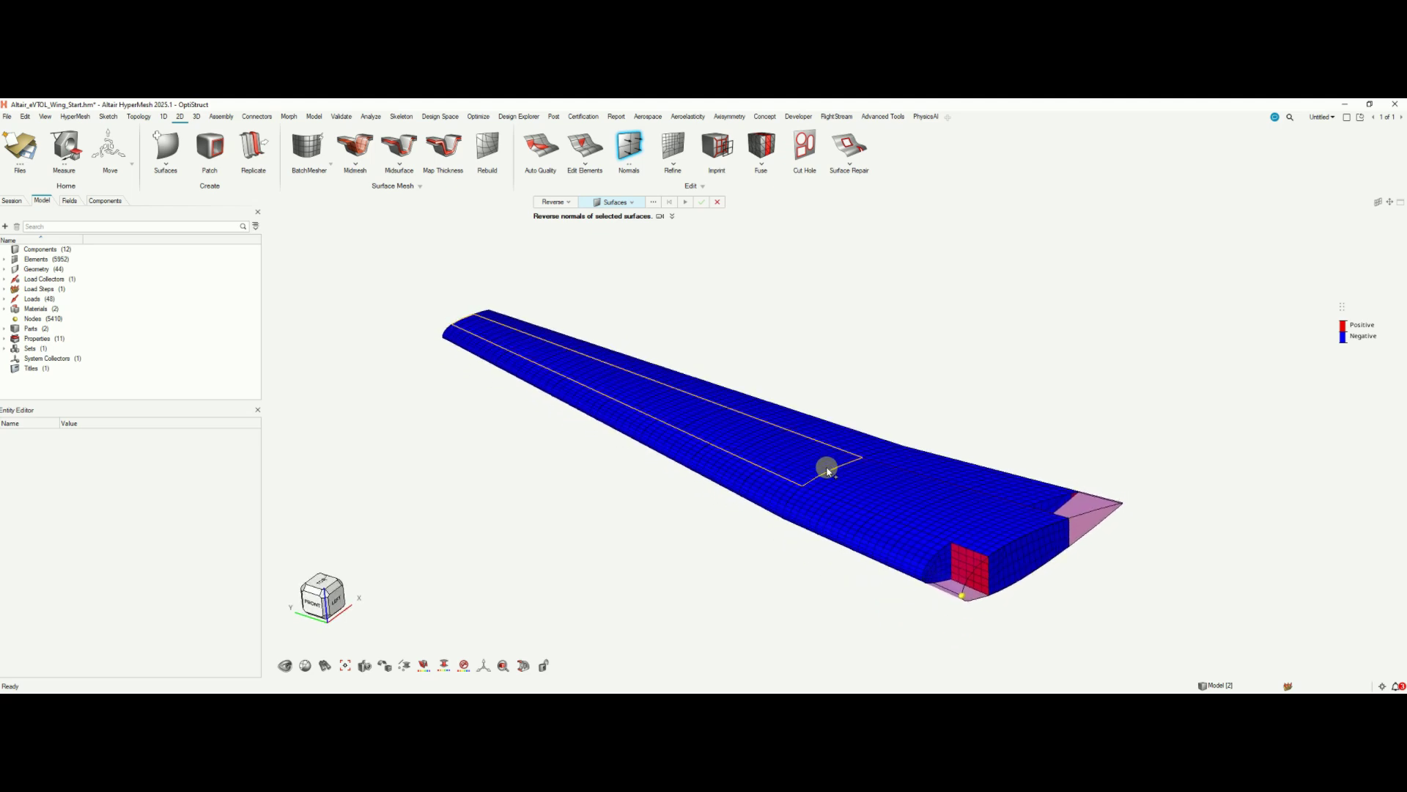
scroll(835, 343, up, 1)
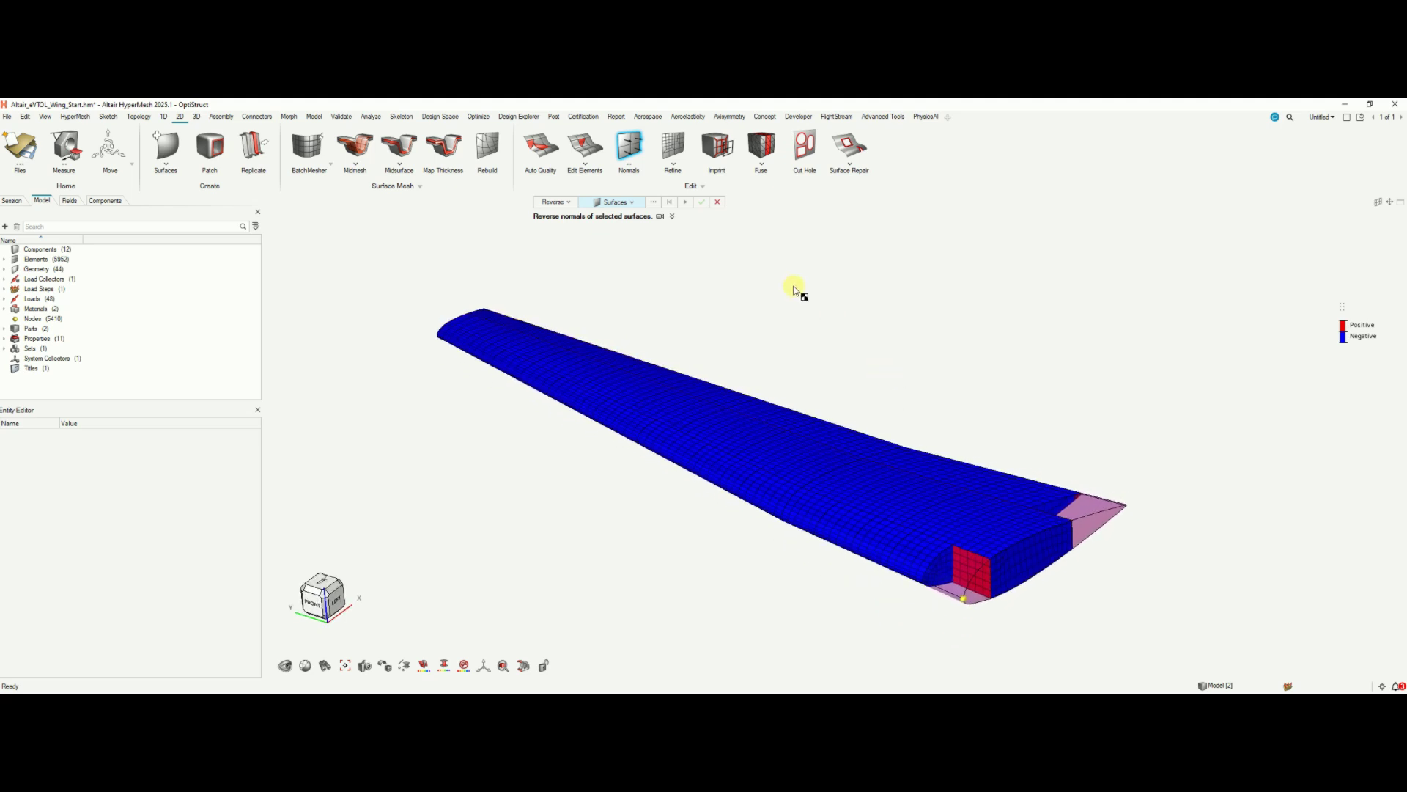
click(630, 146)
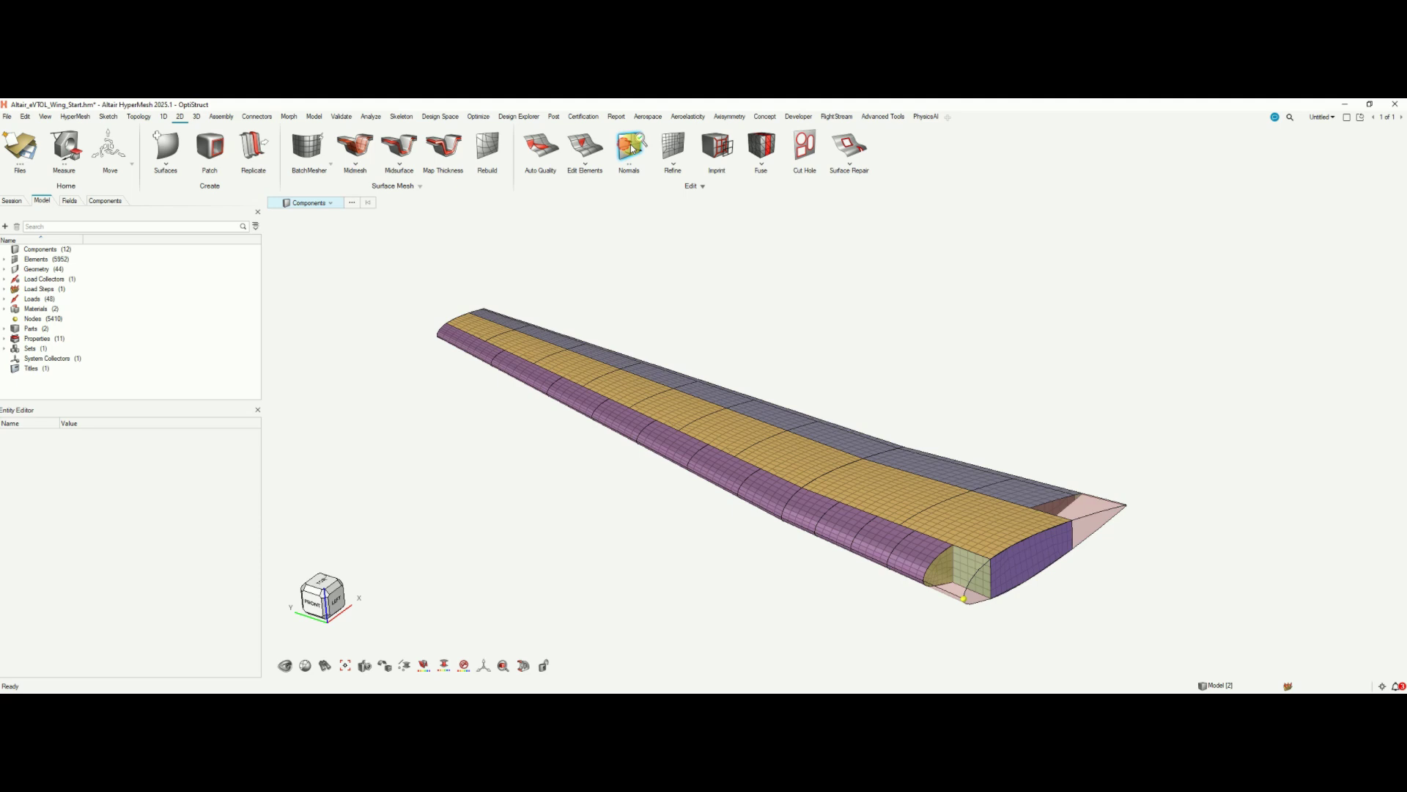
middle_drag(749, 288, 749, 290)
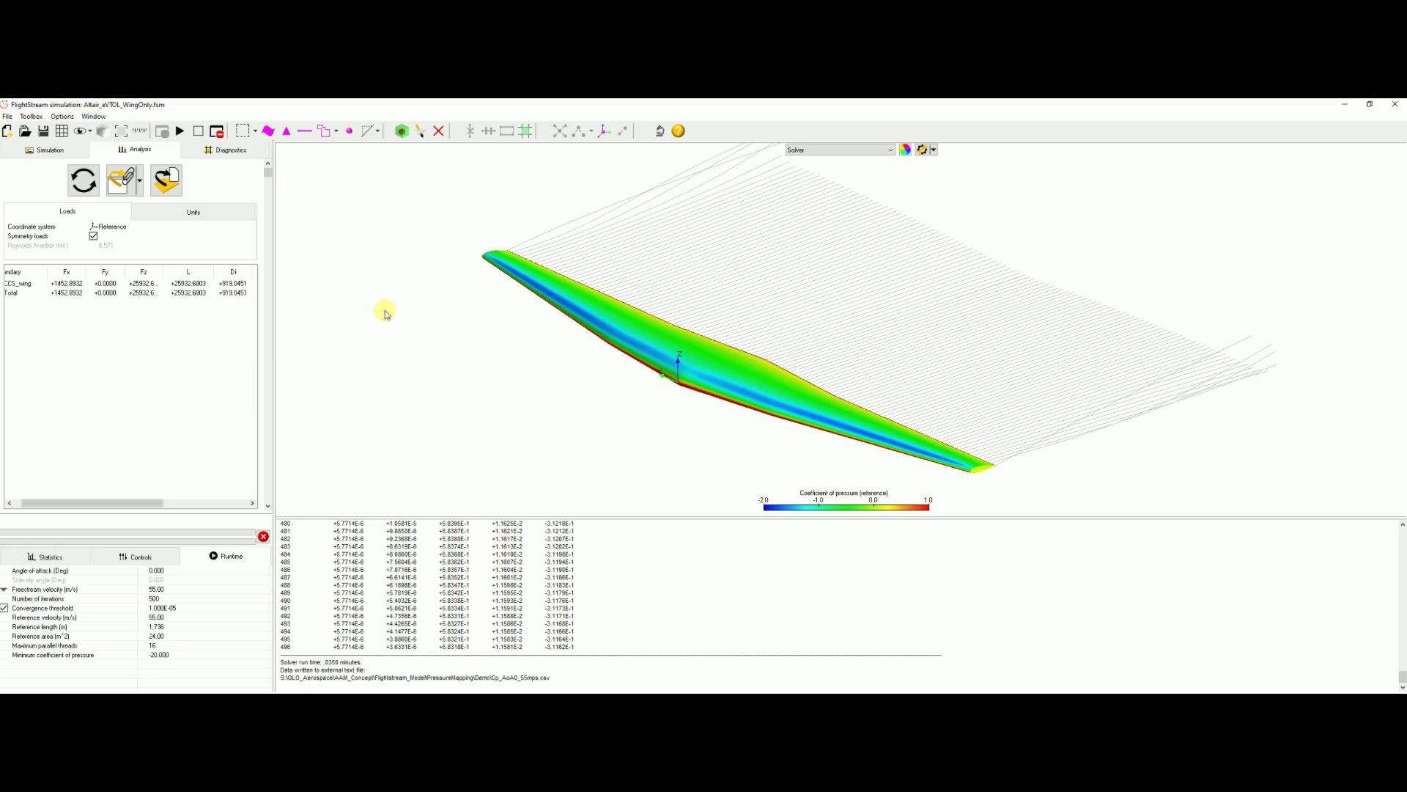
Show panel mesh lines on the FlightStream wing, zoom to inspect, then minimize FlightStream.
click(62, 131)
scroll(645, 393, up, 5)
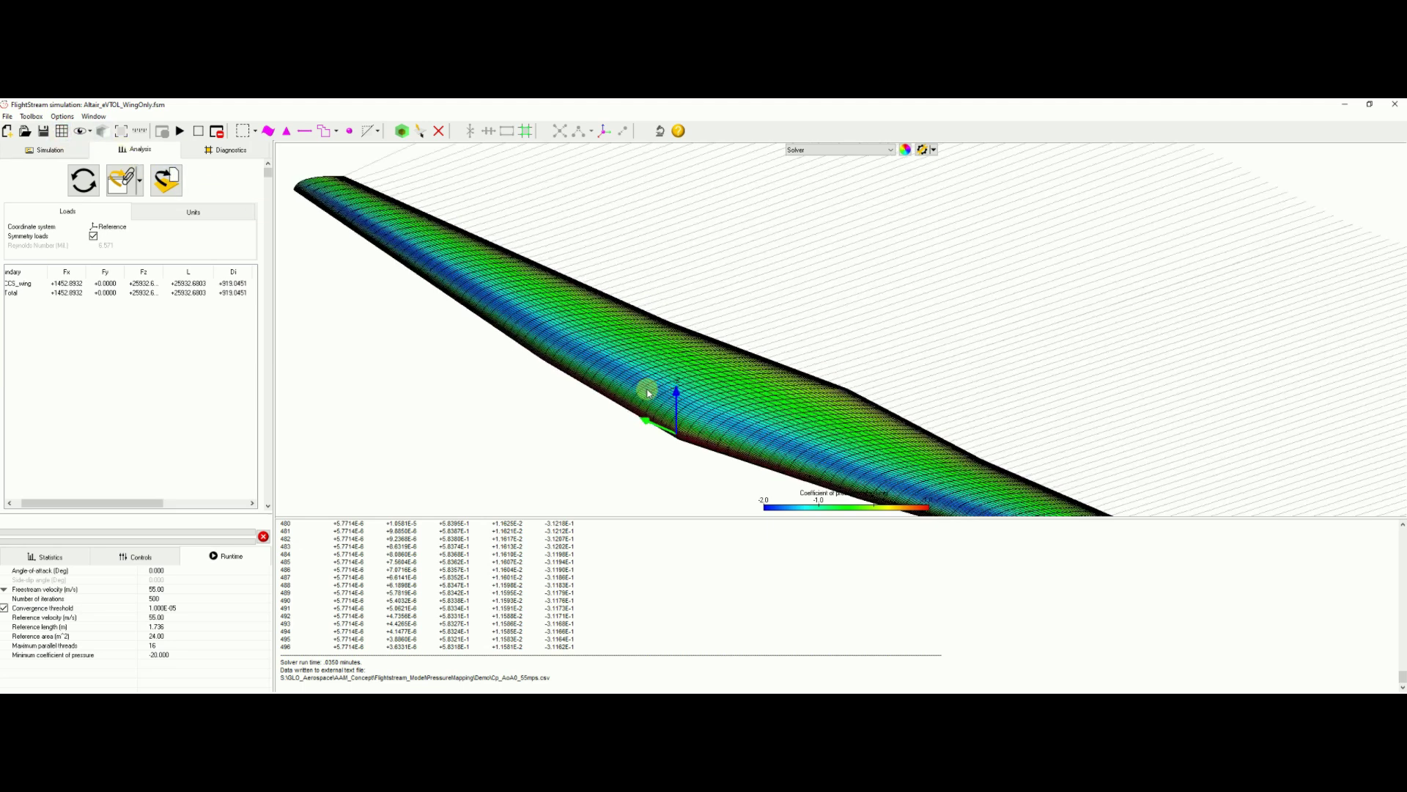
scroll(708, 396, down, 3)
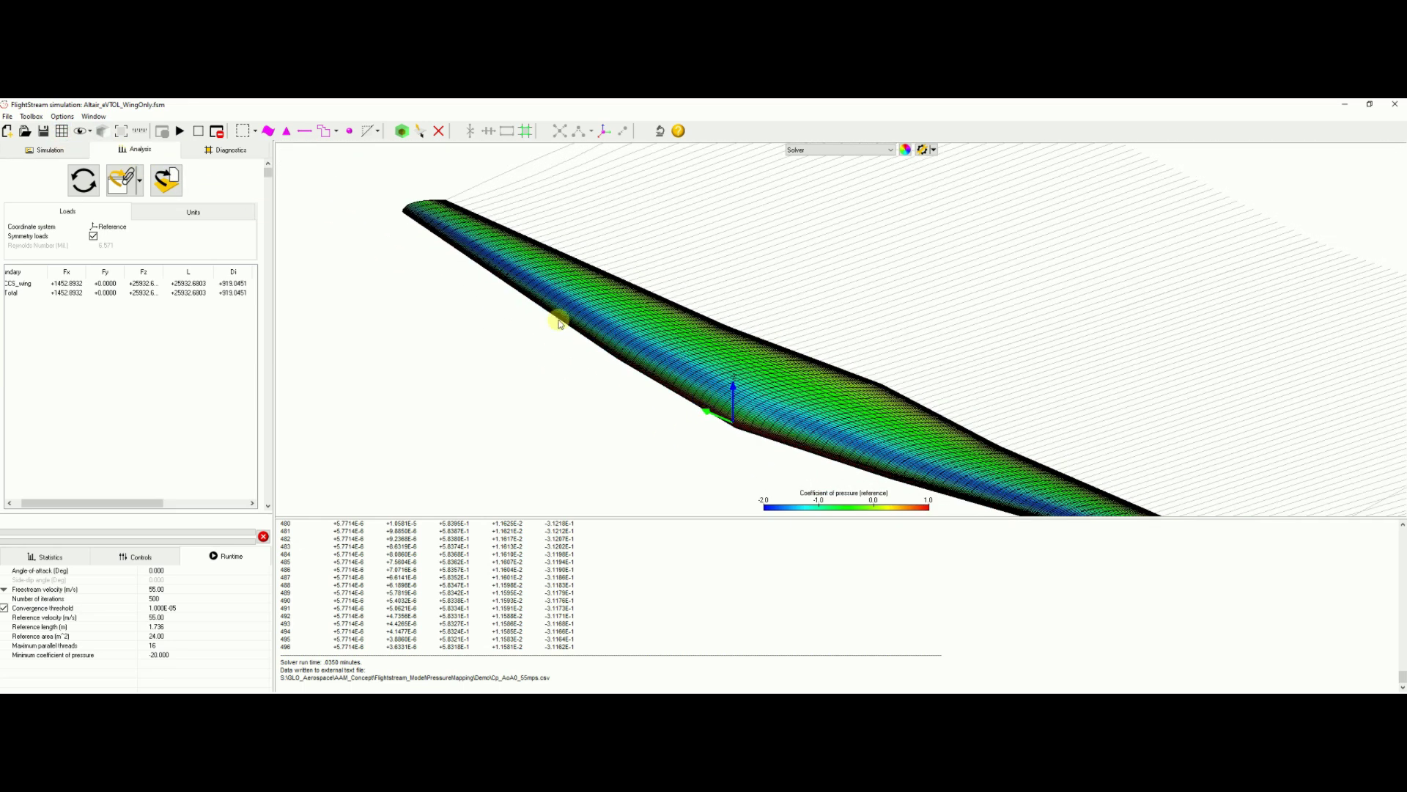
click(1349, 106)
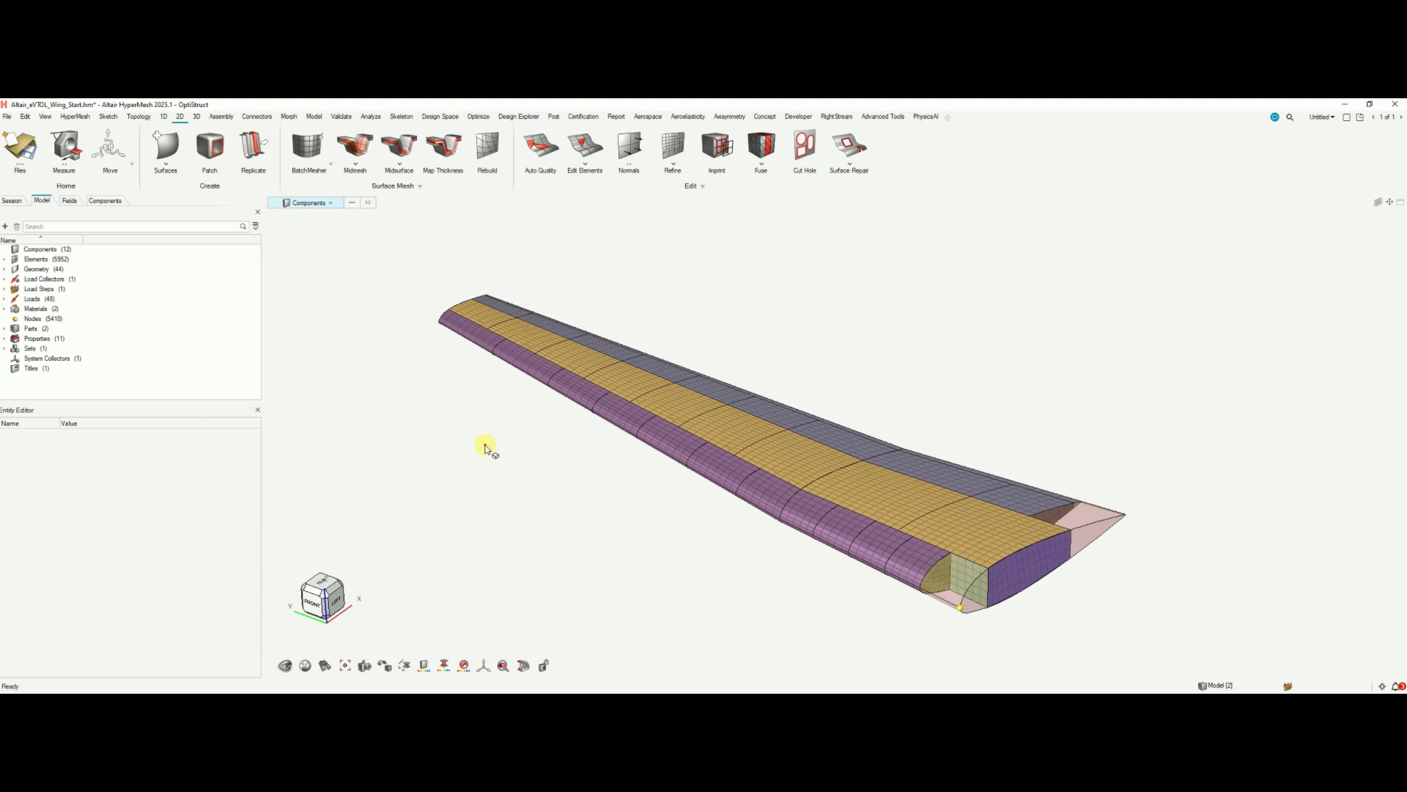
Create field1 as a continuous real field with Cp_AoA0_55mps.csv as its csv file source.
right_click(150, 380)
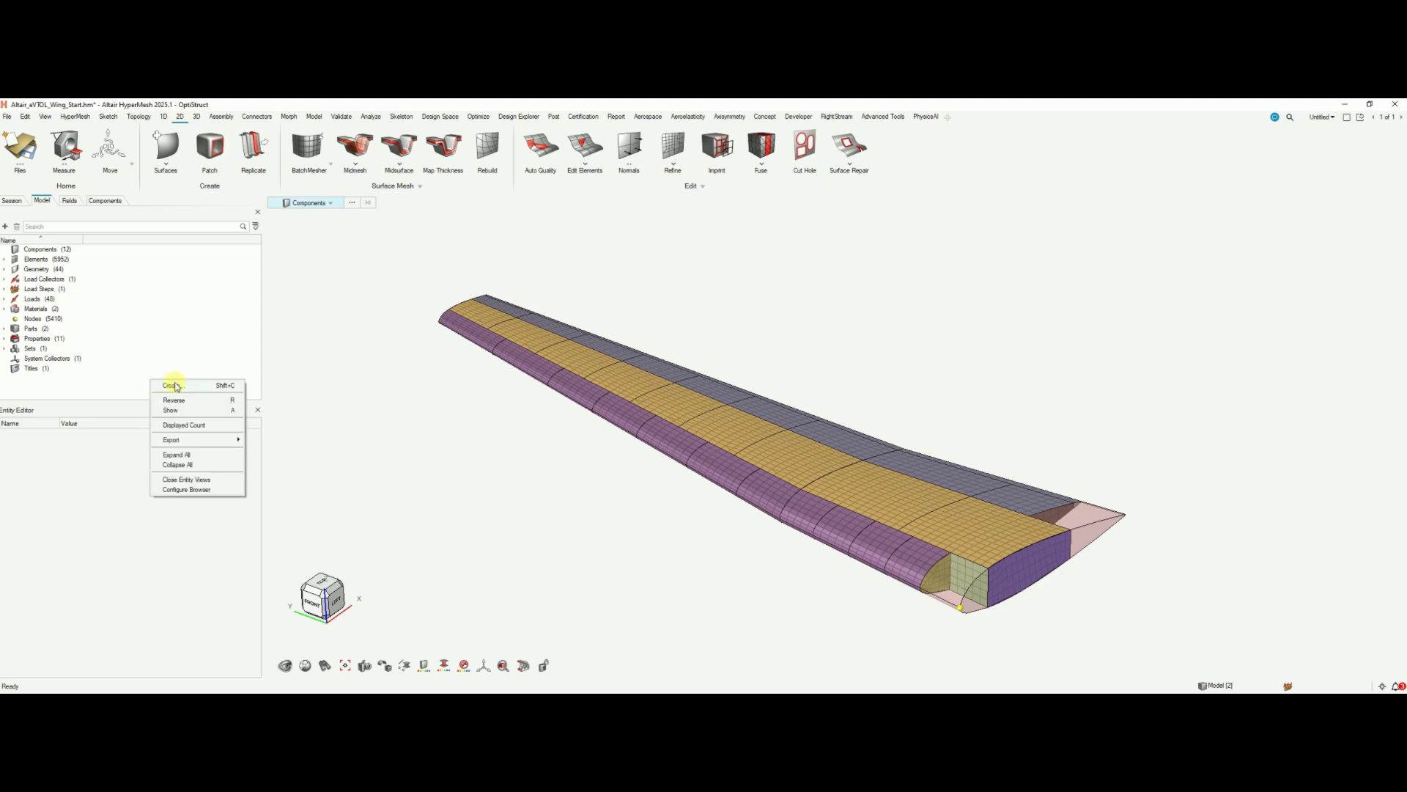
click(175, 386)
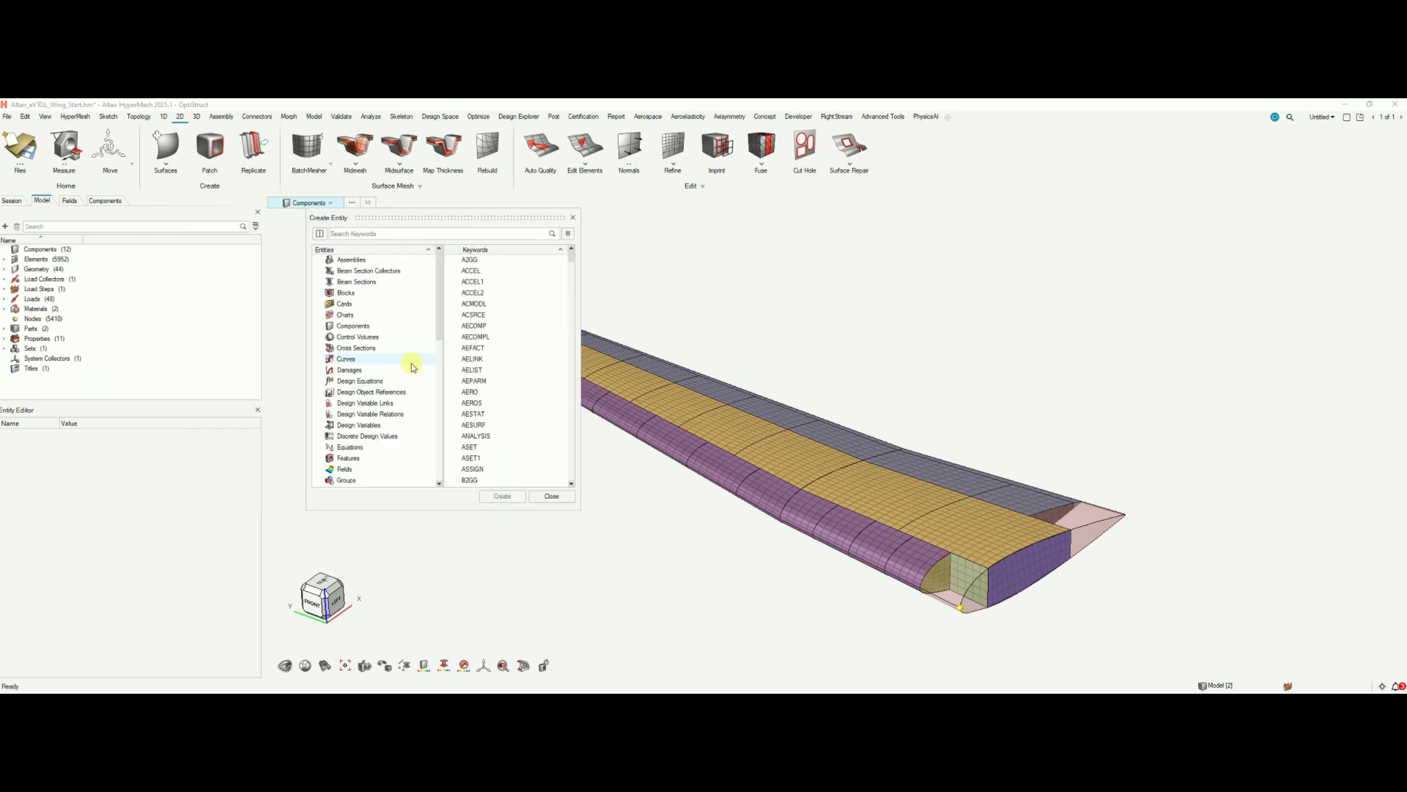
click(352, 471)
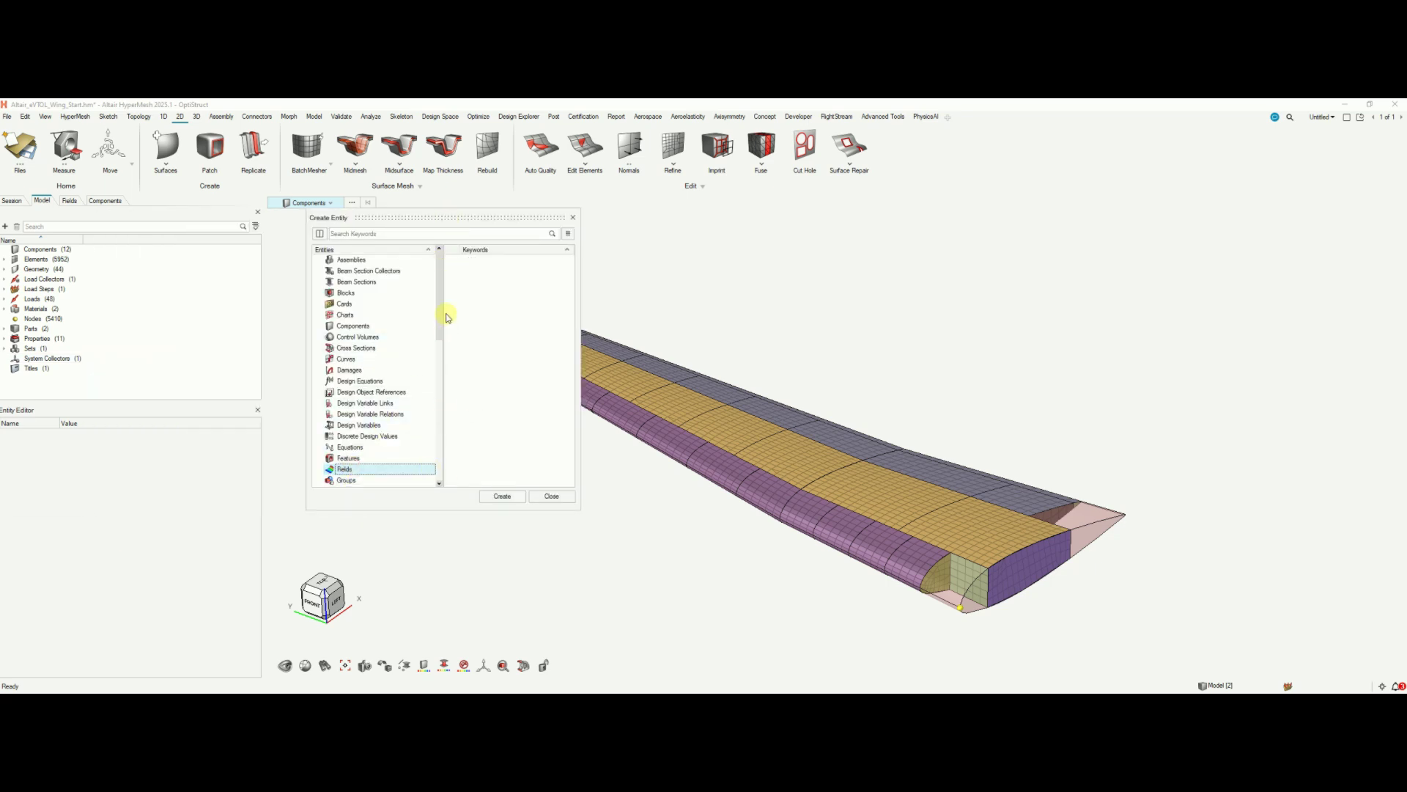
click(501, 497)
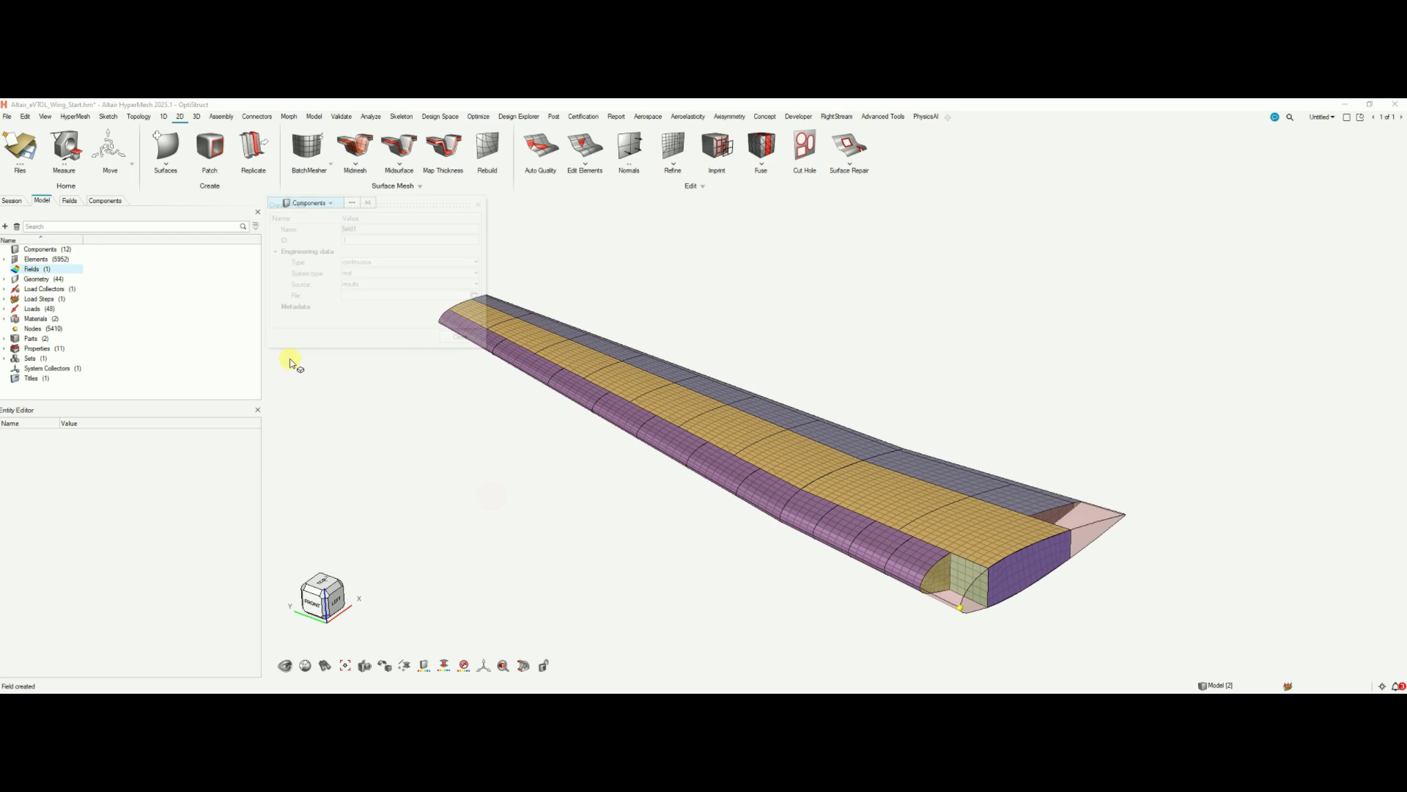
click(375, 275)
click(374, 283)
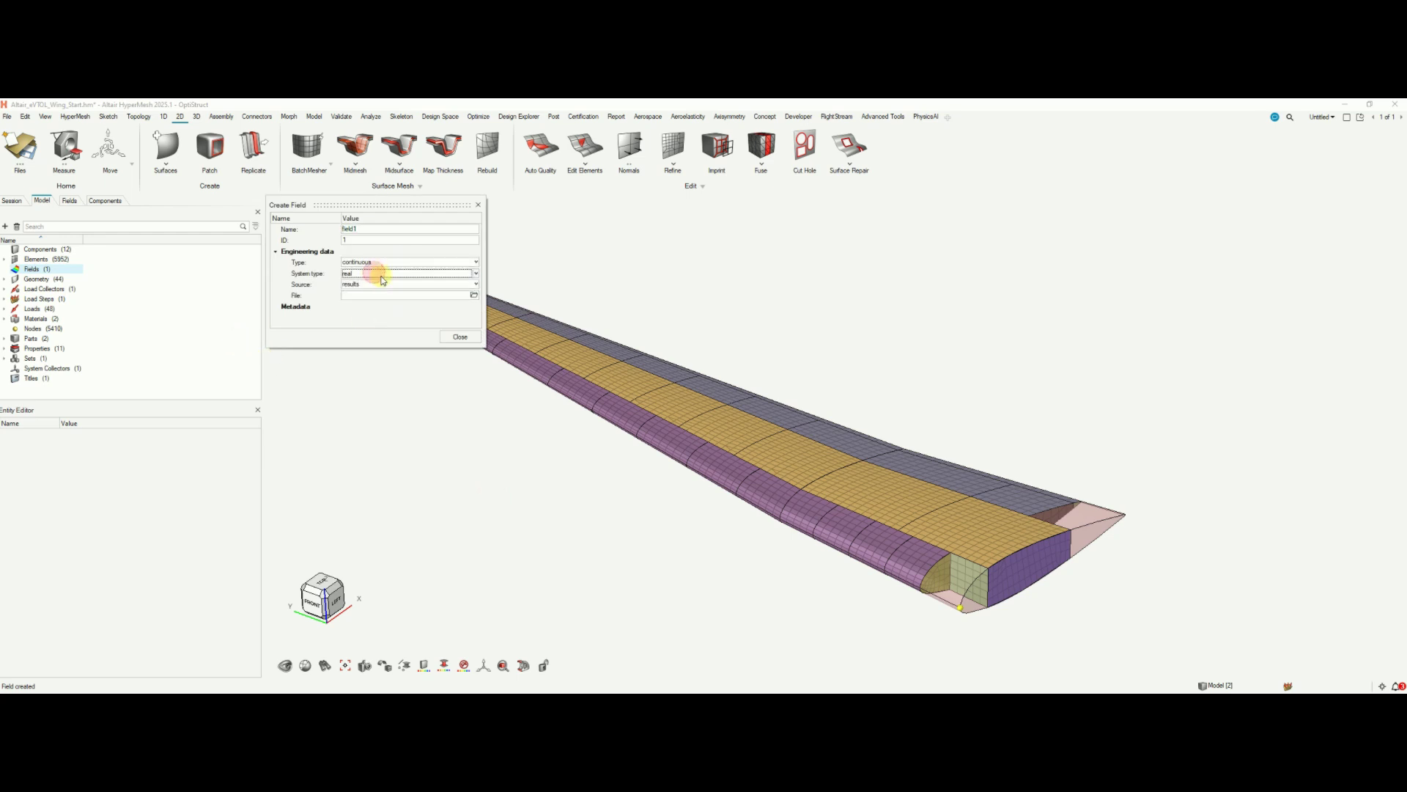
click(373, 284)
click(379, 309)
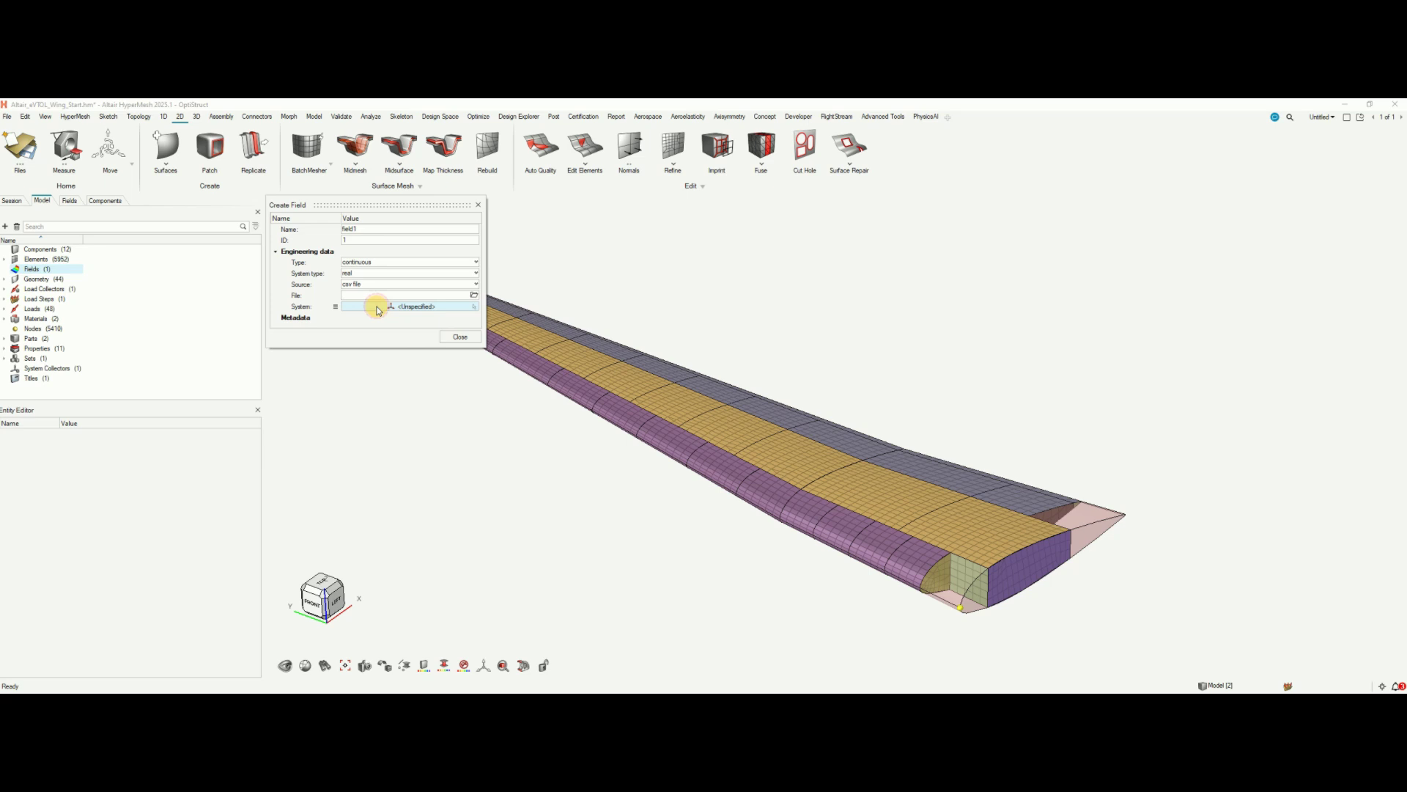
click(475, 294)
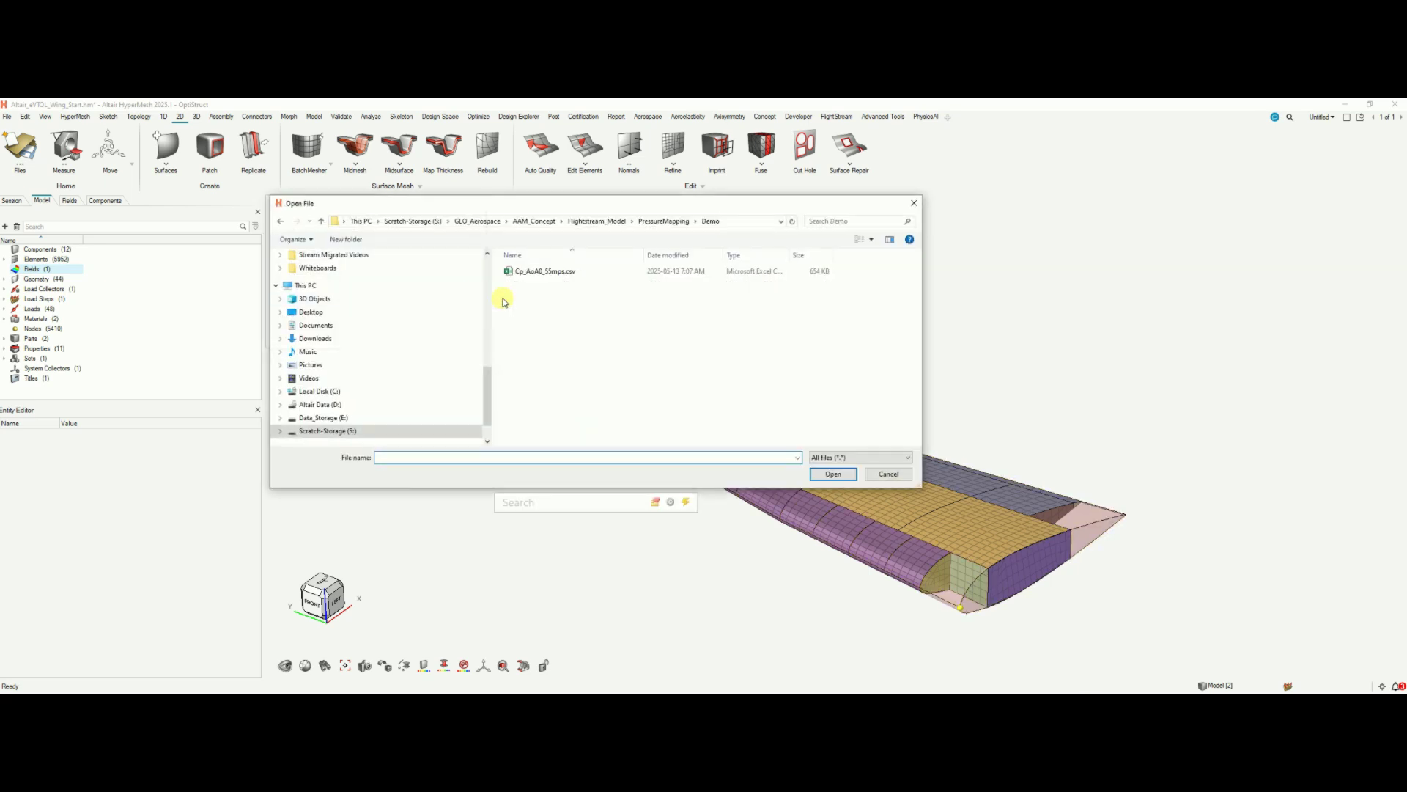
double_click(566, 272)
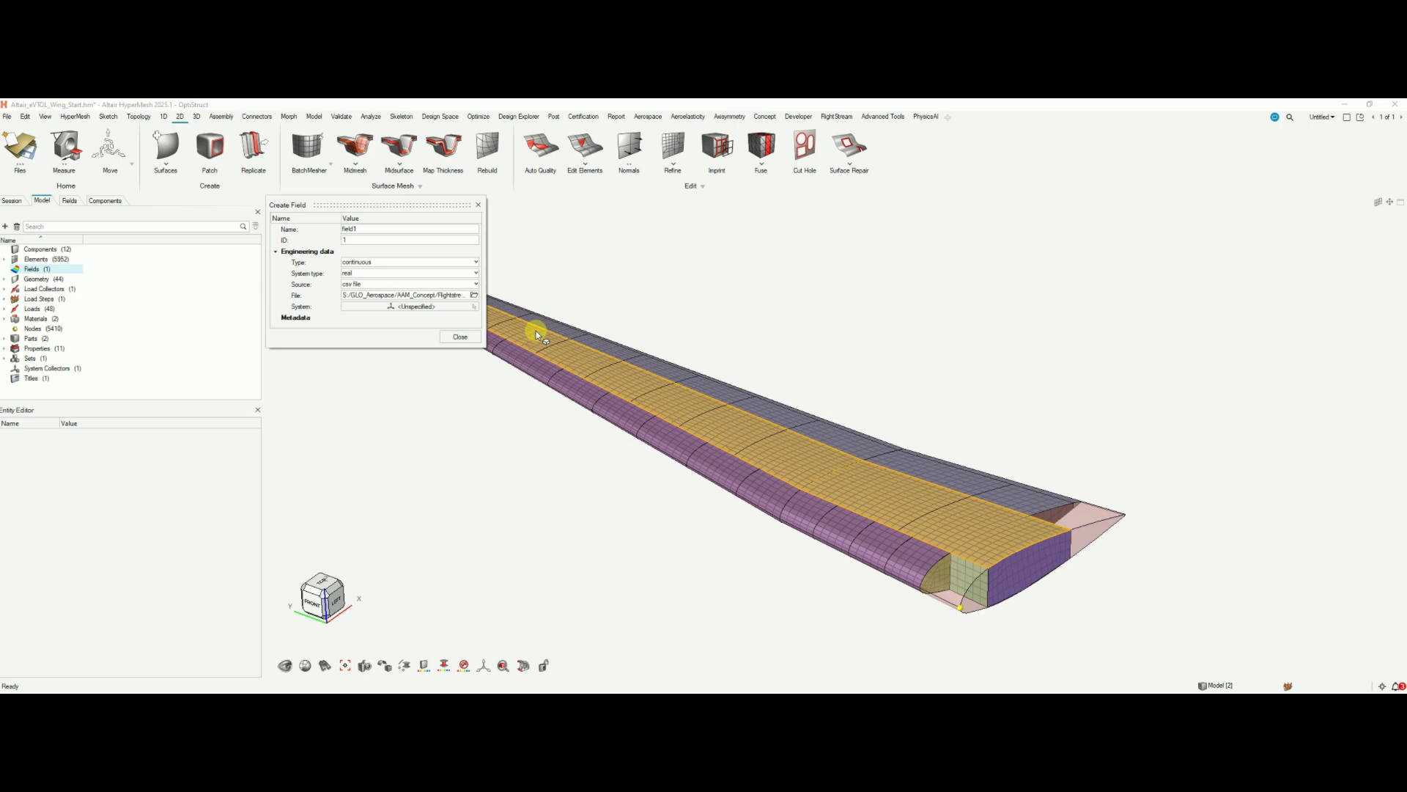
click(462, 339)
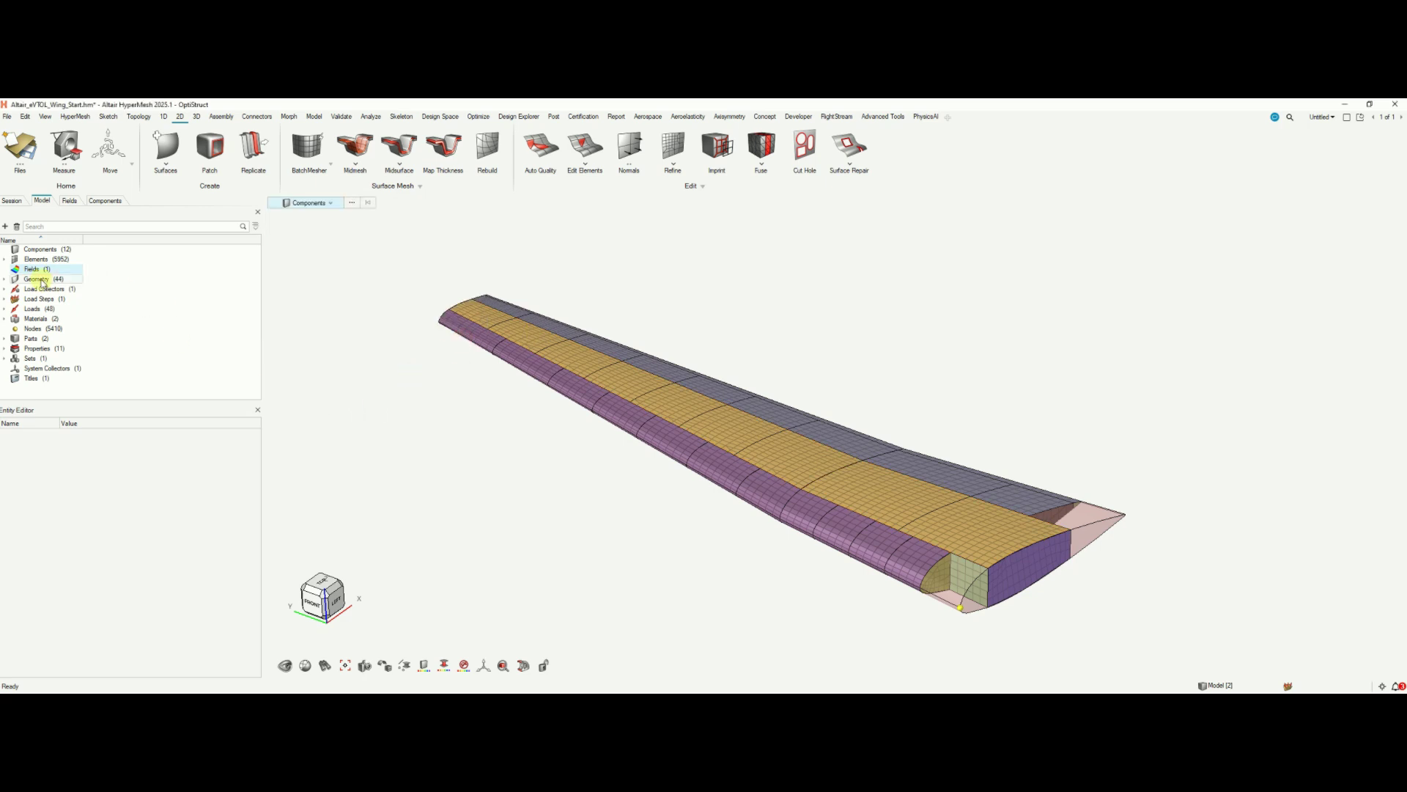
Rename field1 to FS_Cp_Distribution in the Fields browser's Entity Editor.
click(70, 200)
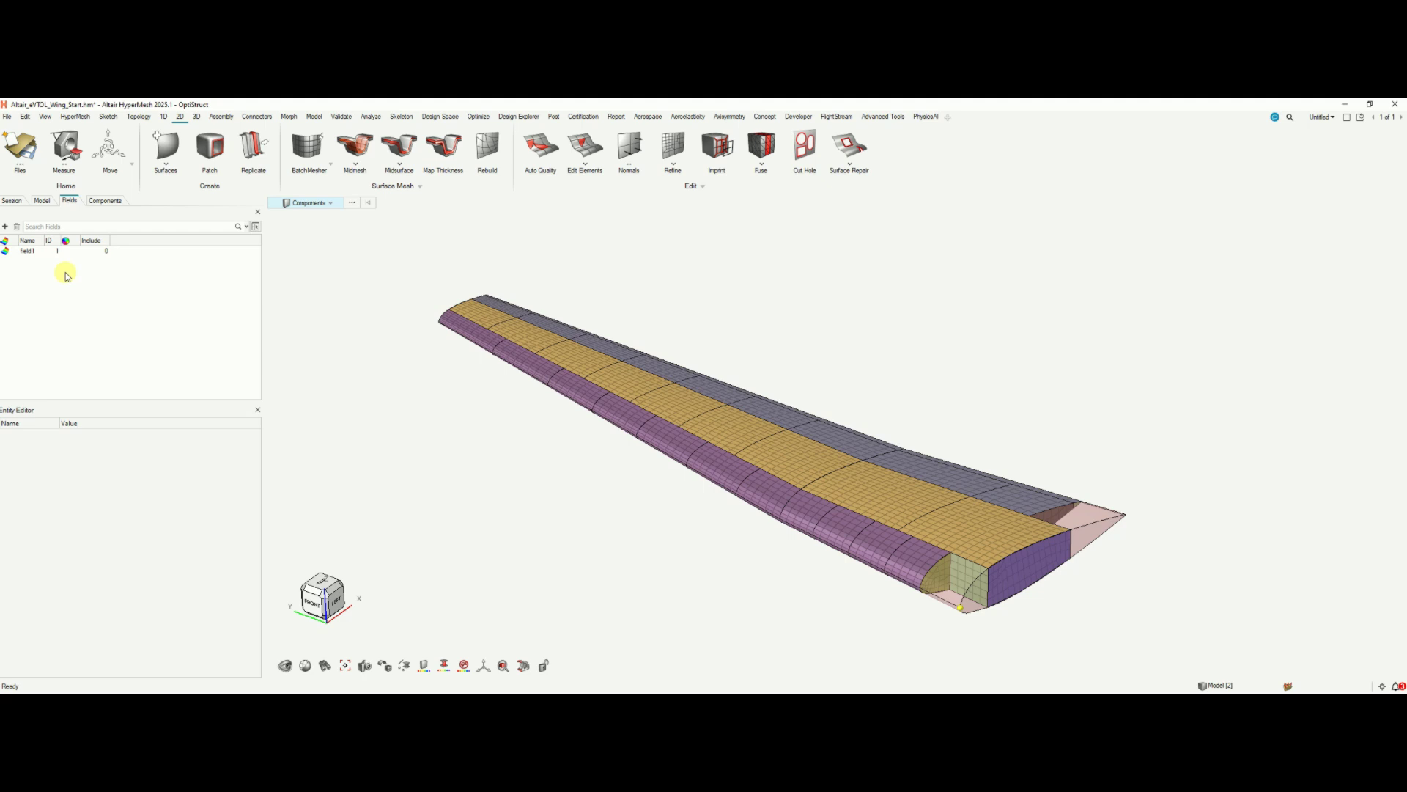
click(29, 251)
click(86, 434)
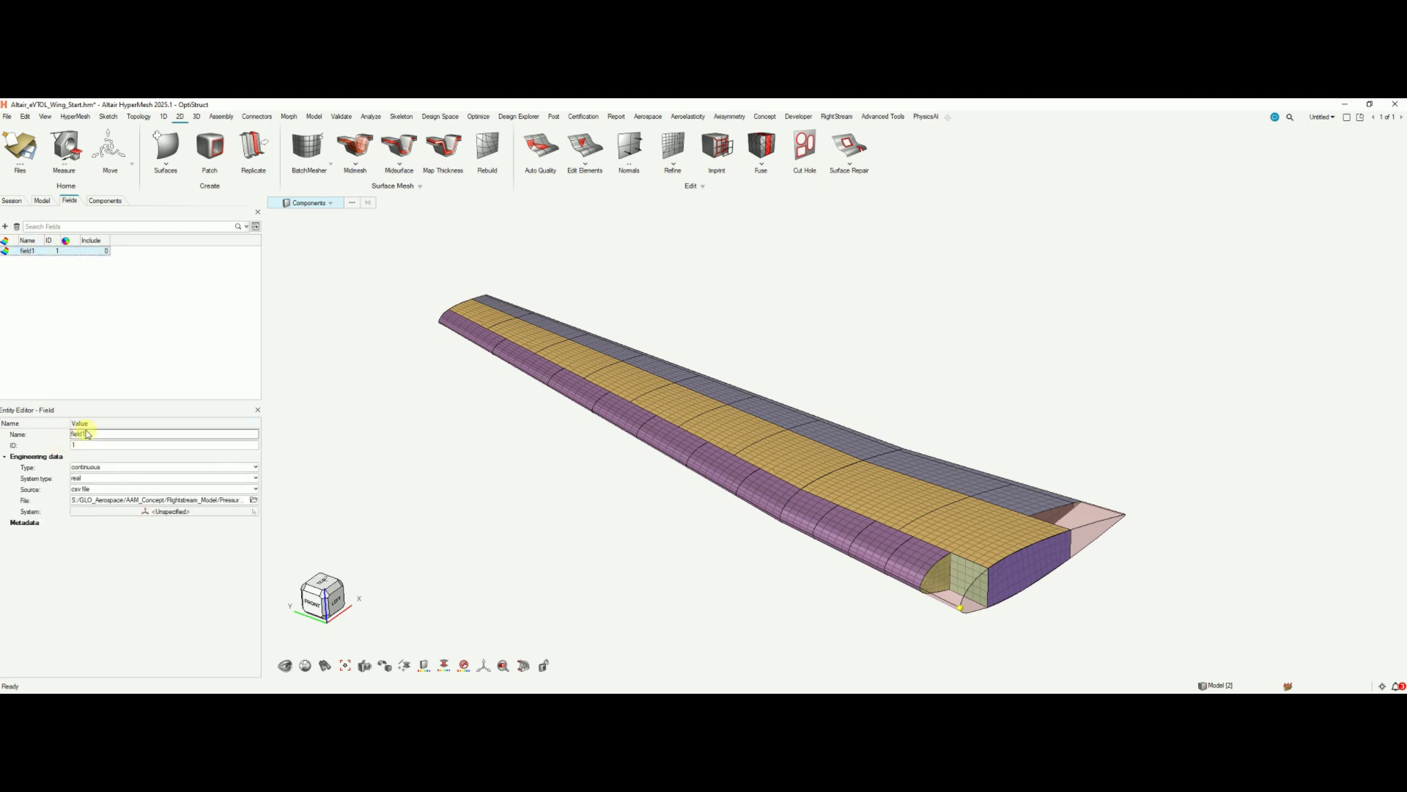
double_click(98, 433)
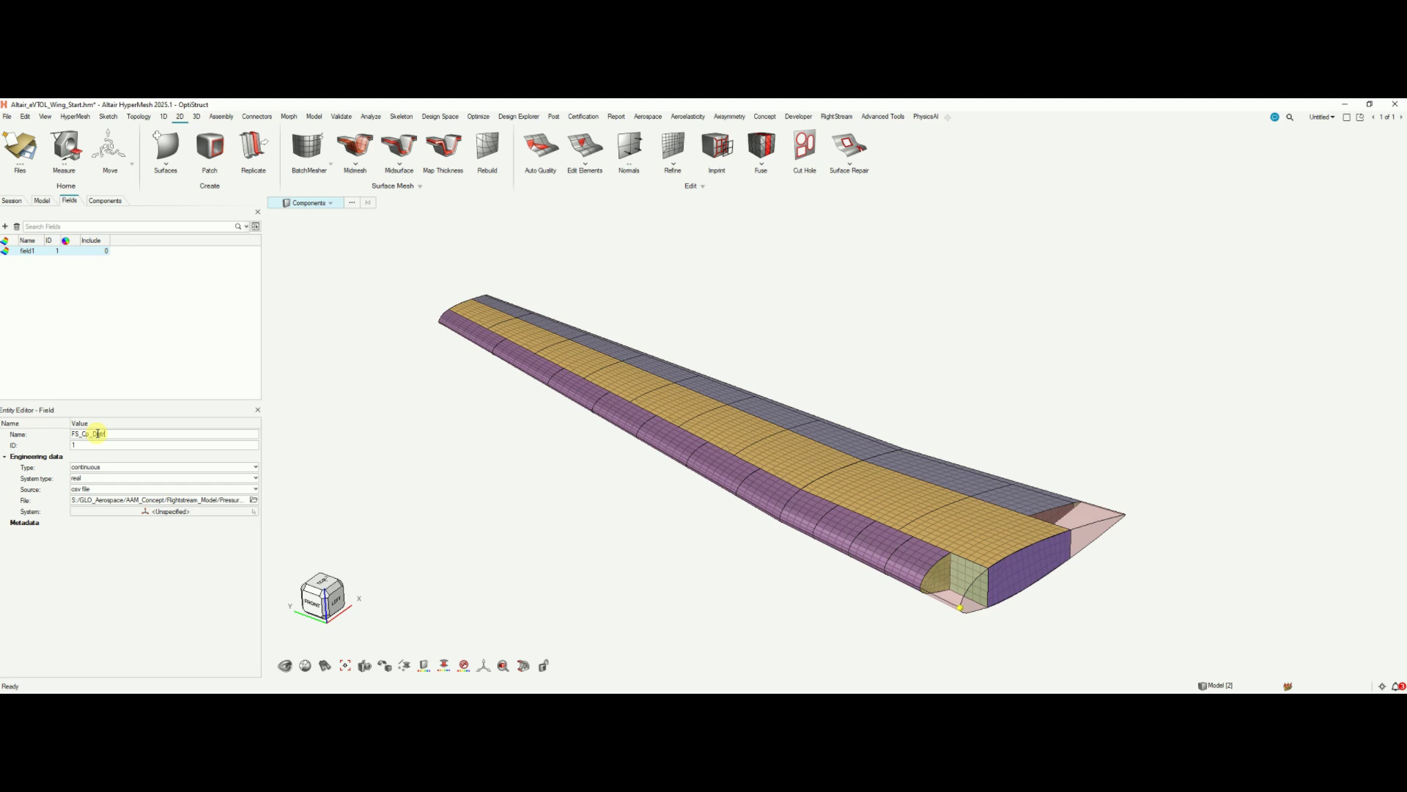
text(FS_Cp_Distribution)
key(Return)
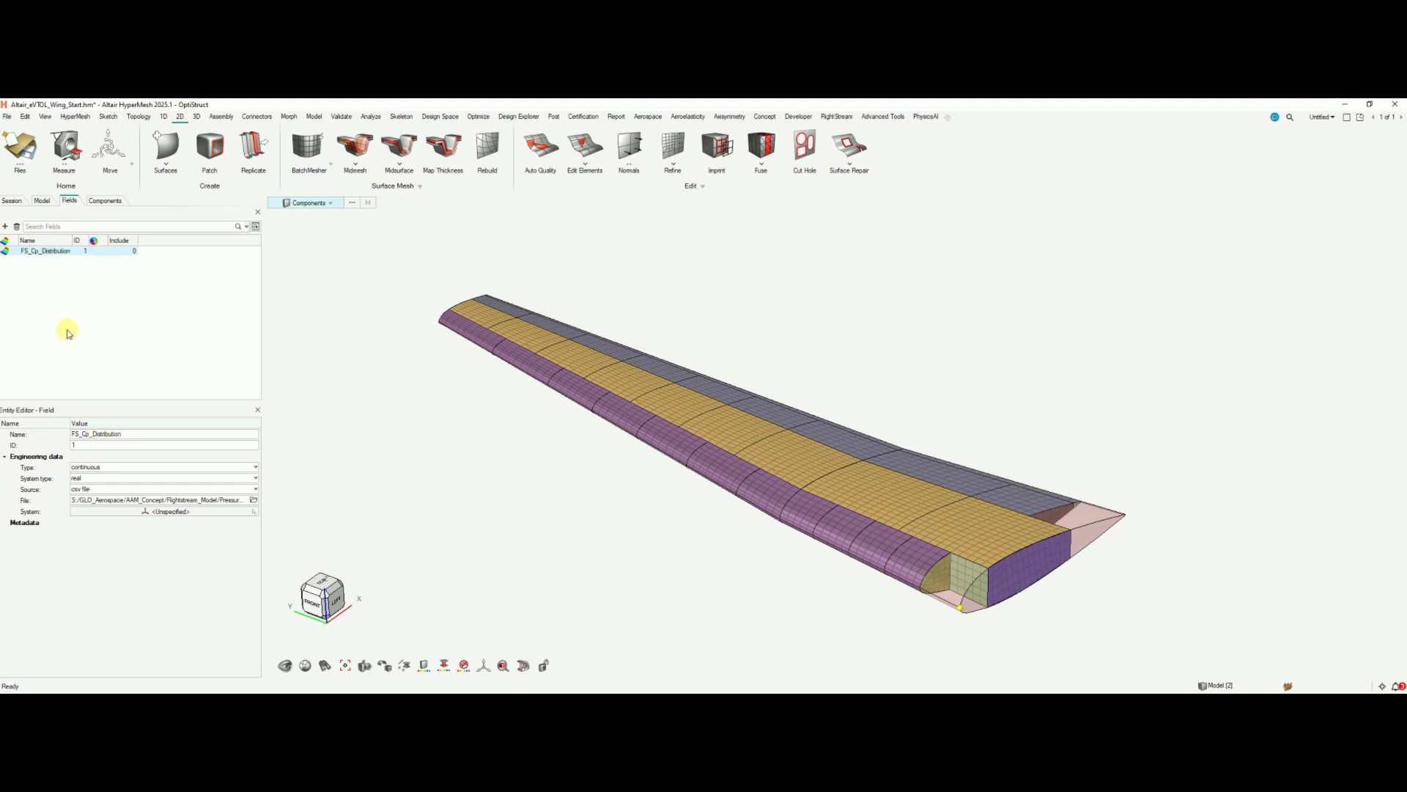
click(155, 513)
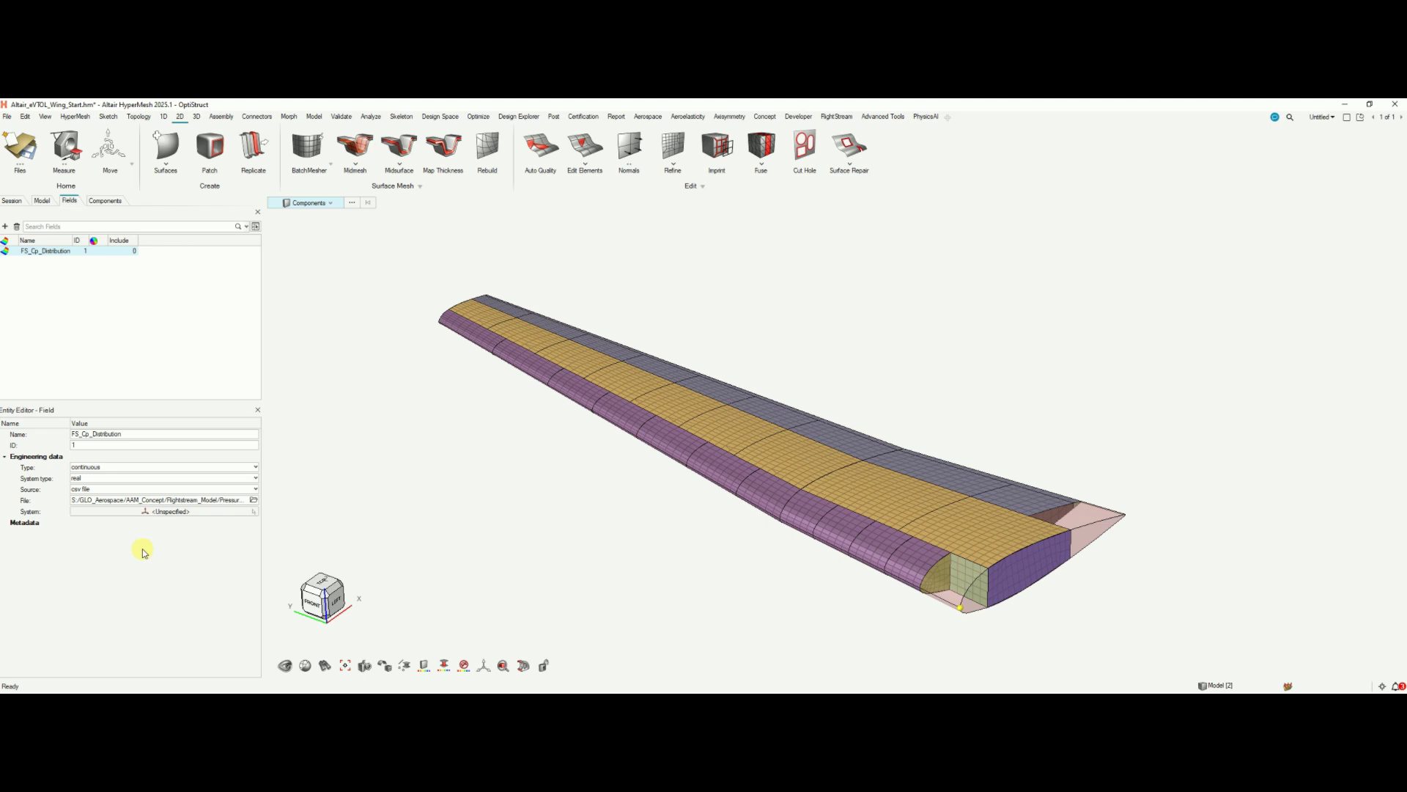
Open the Realize Field settings for FS_Cp_Distribution and enlarge the window.
click(85, 324)
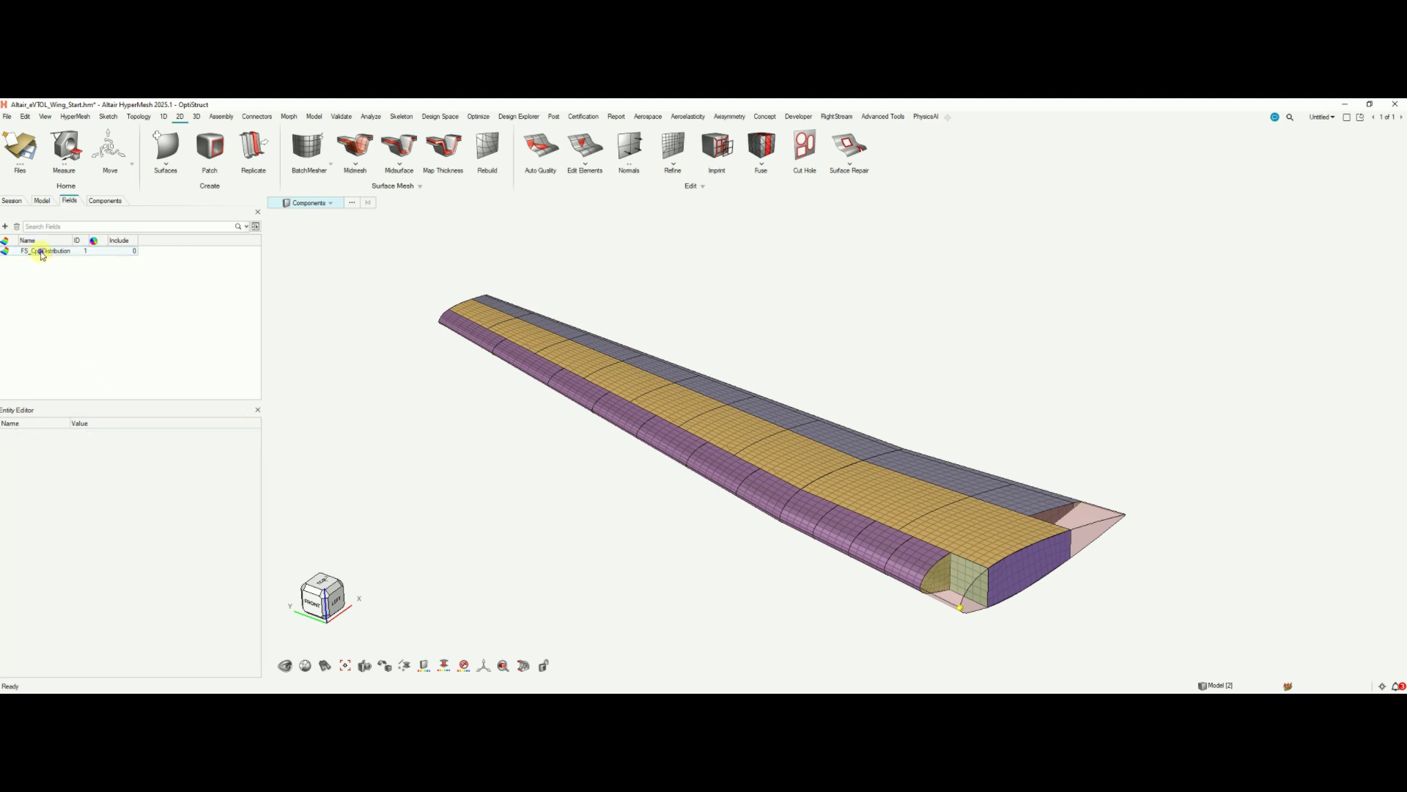
right_click(42, 253)
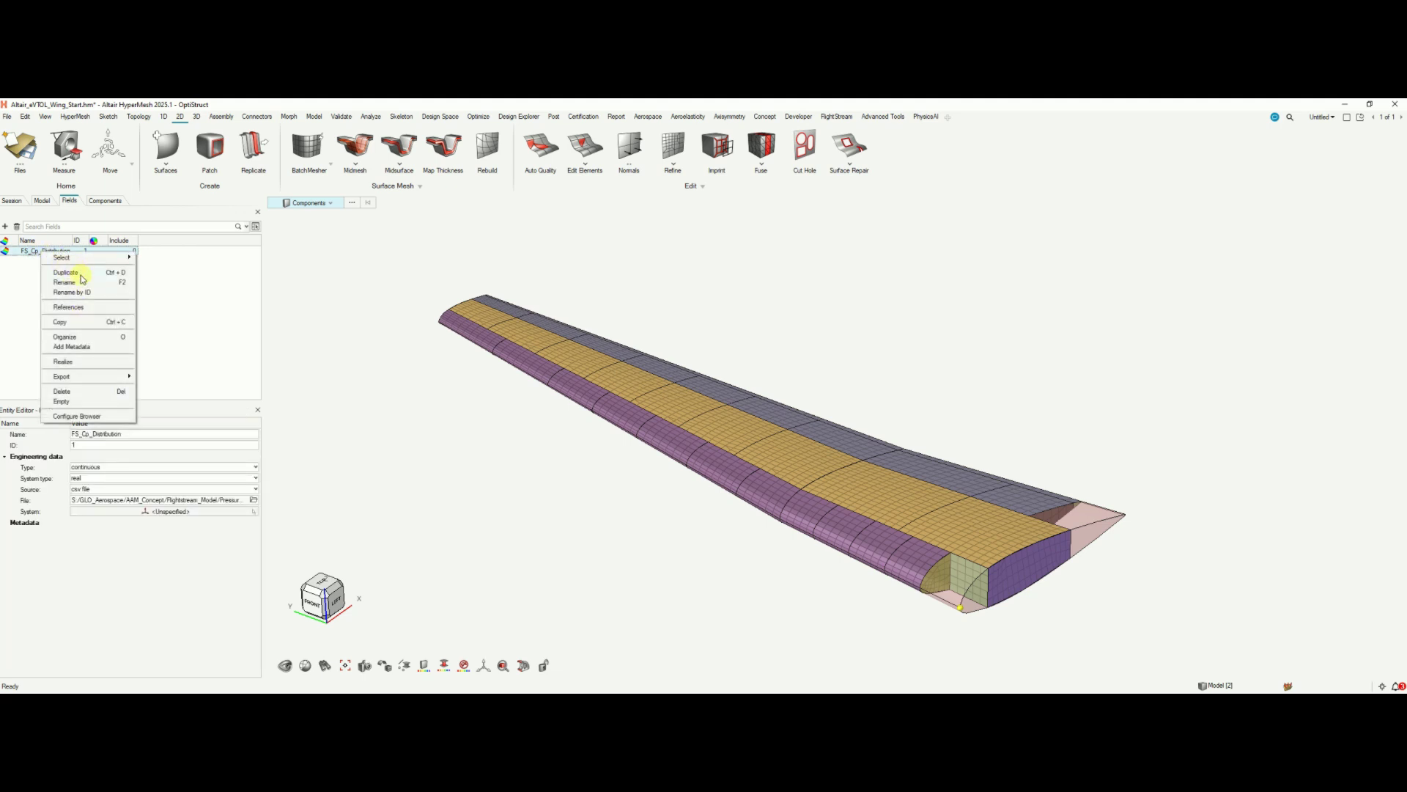
click(73, 362)
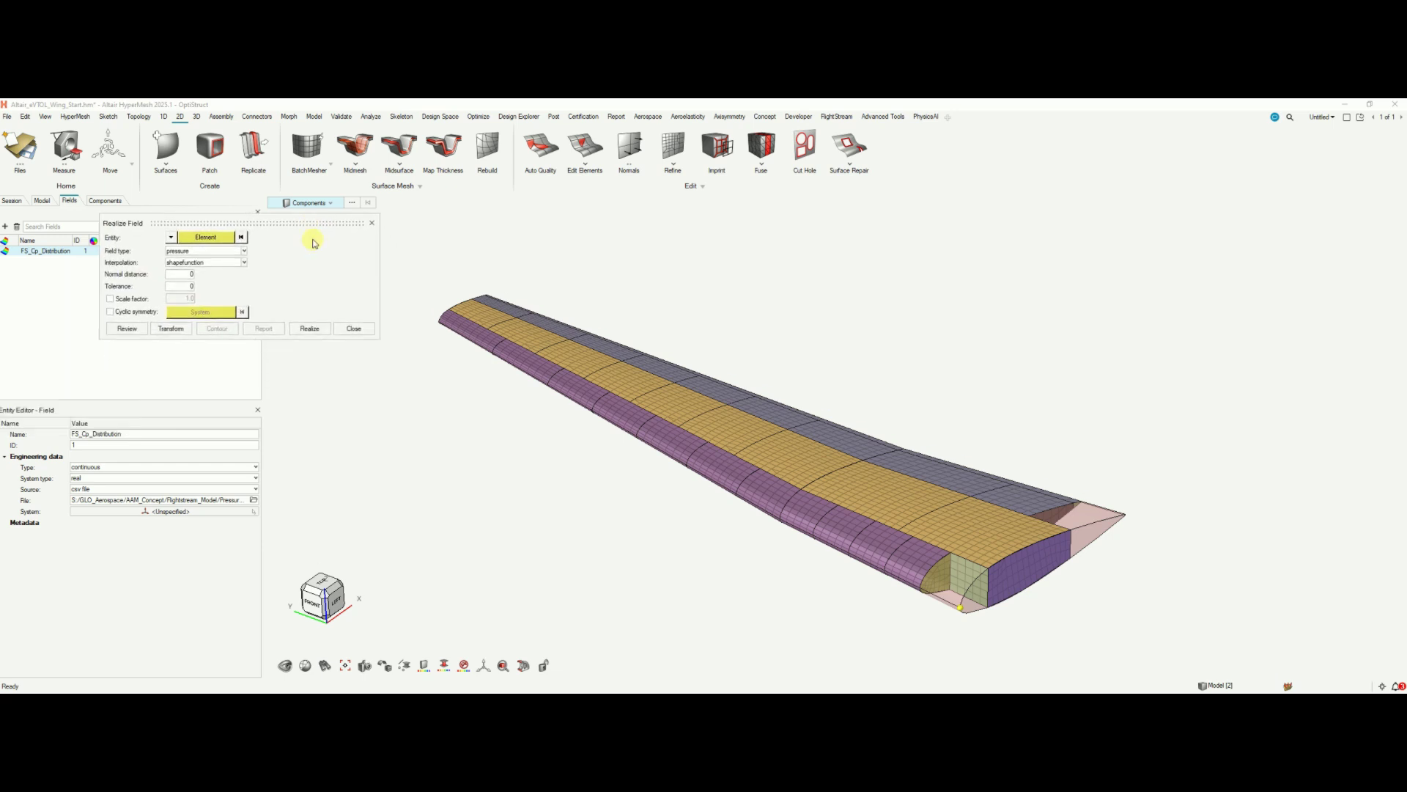
drag(377, 336, 422, 409)
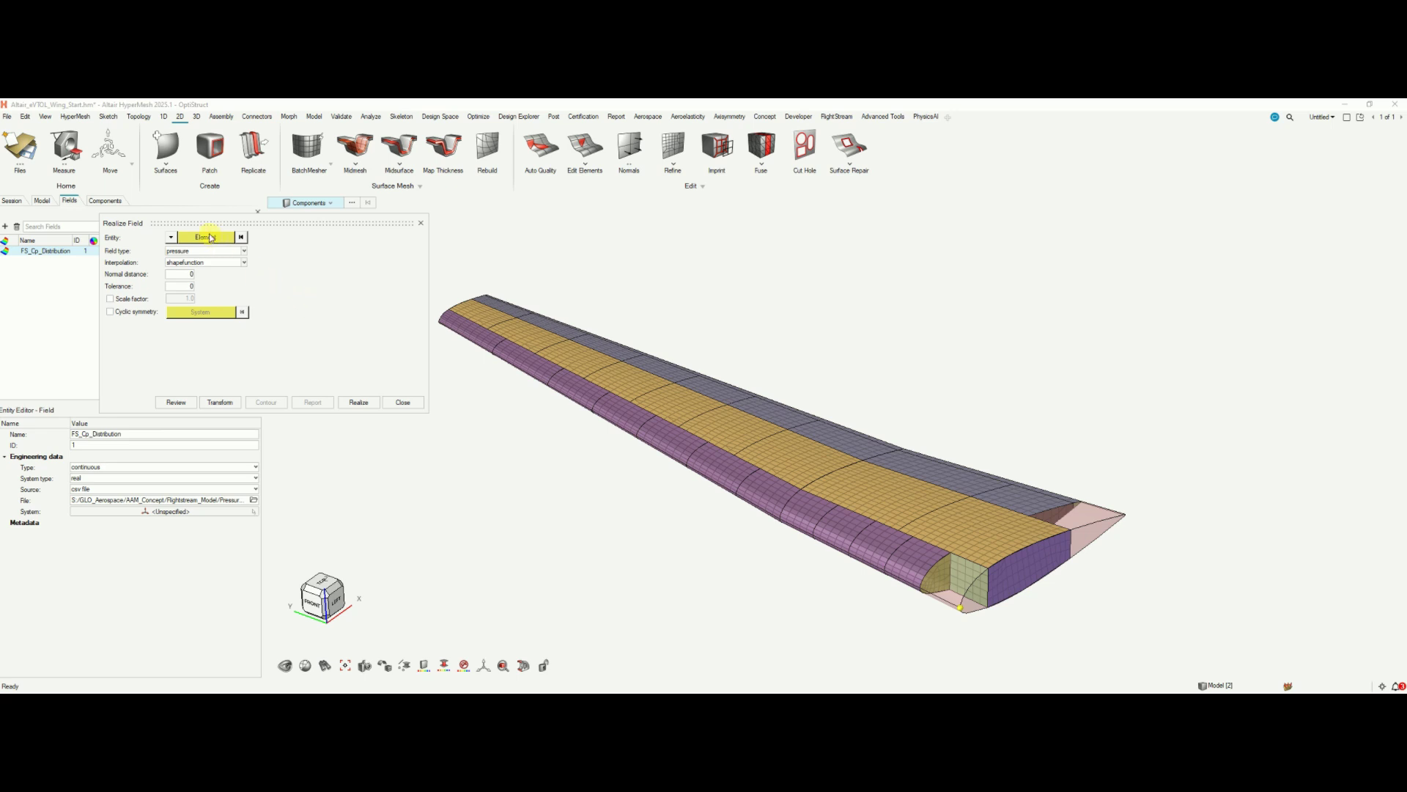
Select elements by component: UpperSkin, LE_Skin, FixedTE_Skin and LowerSkin.
click(197, 238)
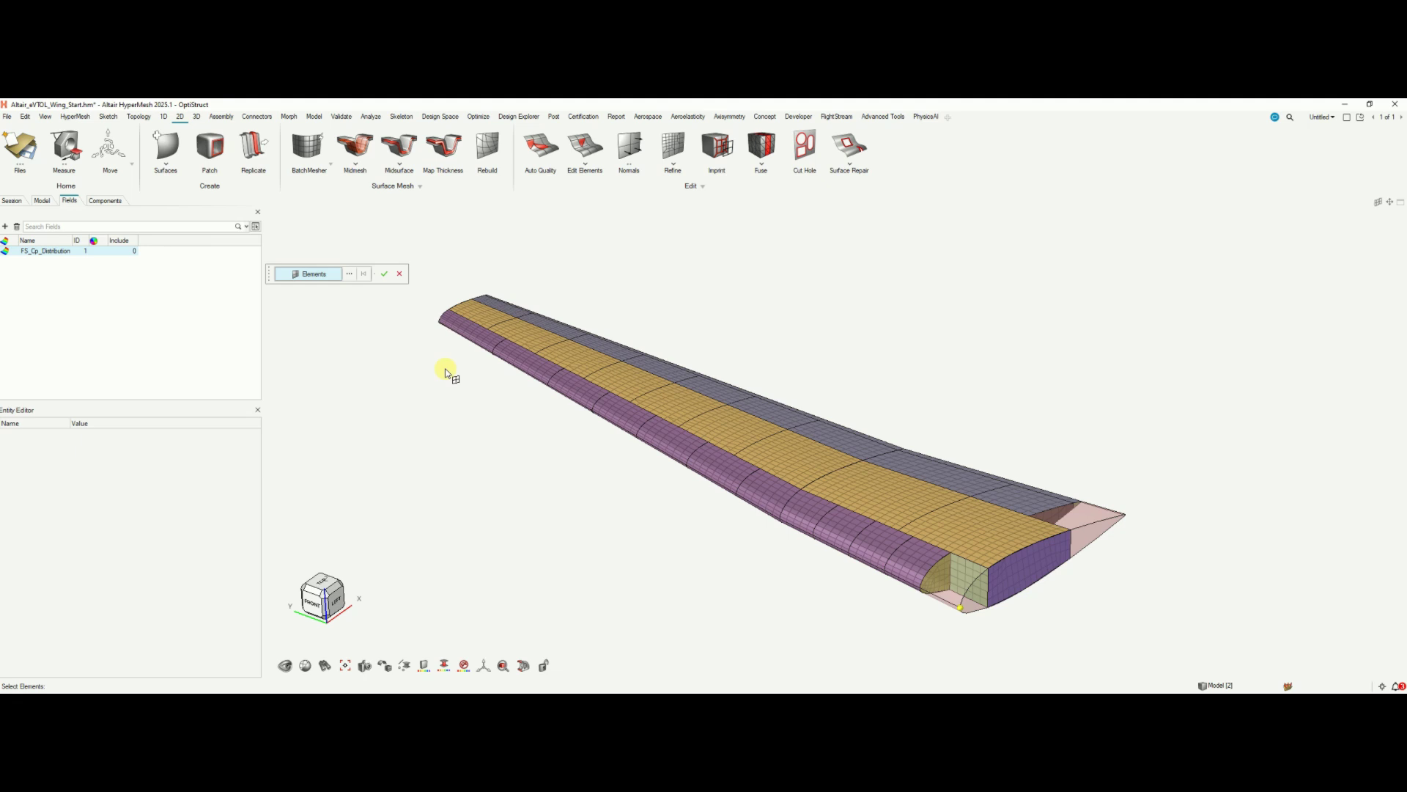
click(349, 273)
key(ctrl+a)
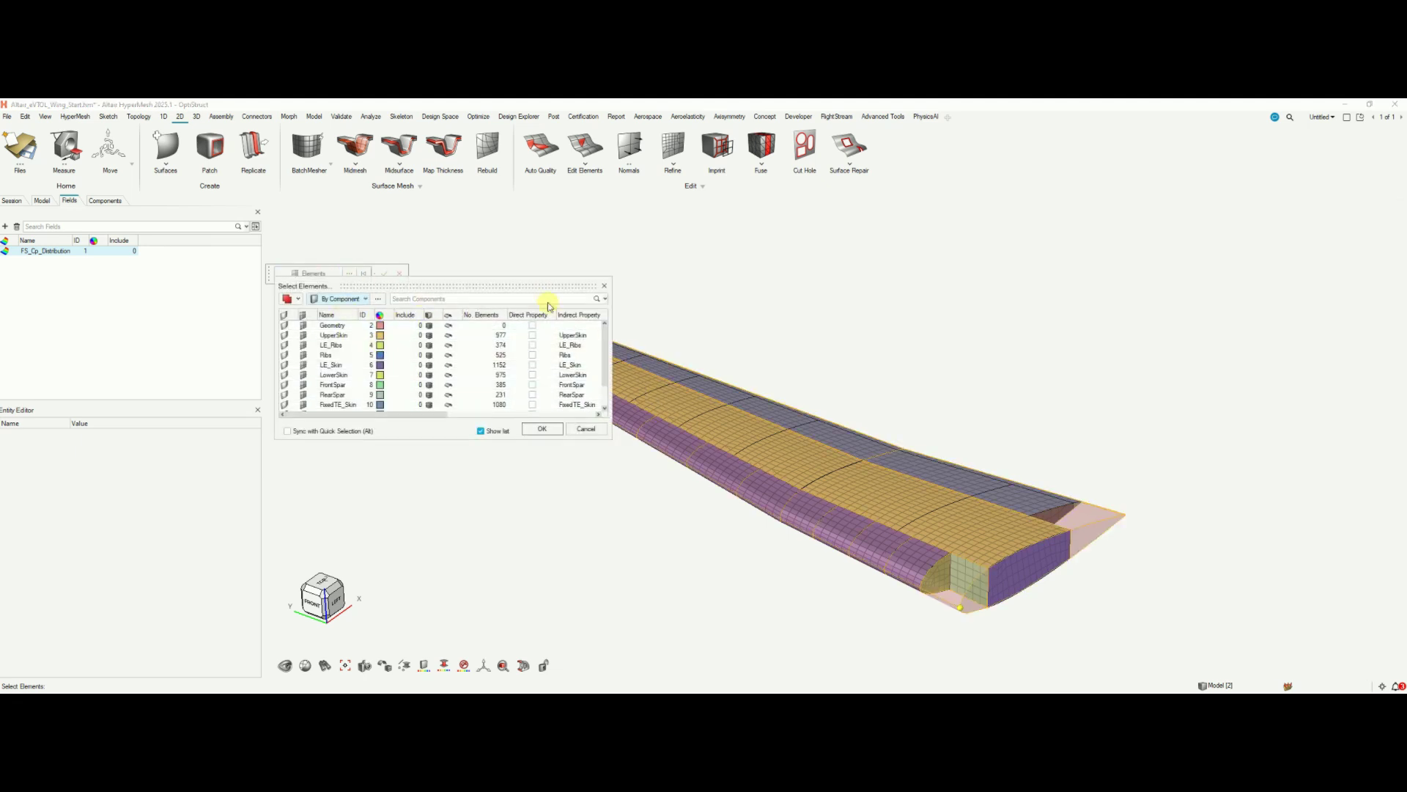
drag(543, 288, 479, 427)
click(629, 387)
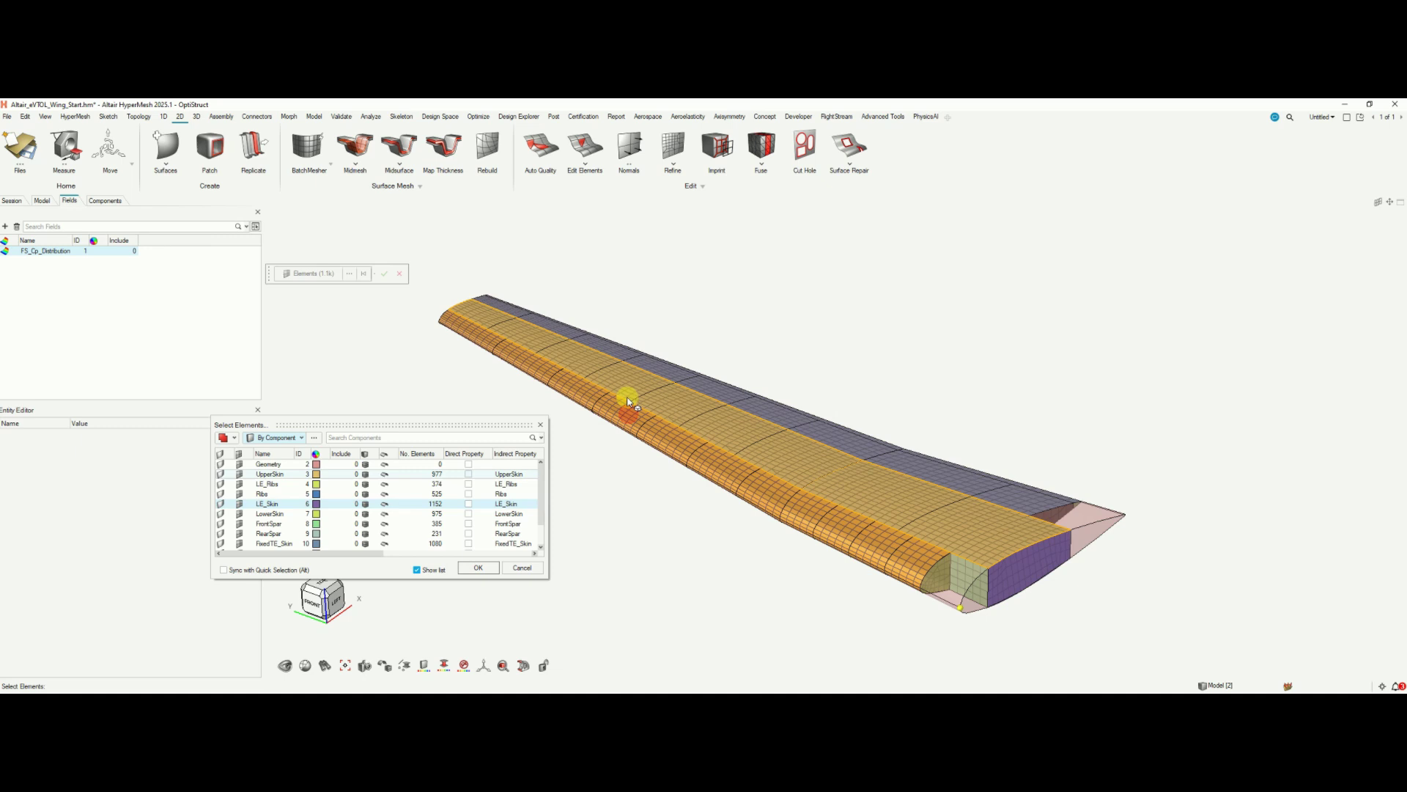
click(658, 363)
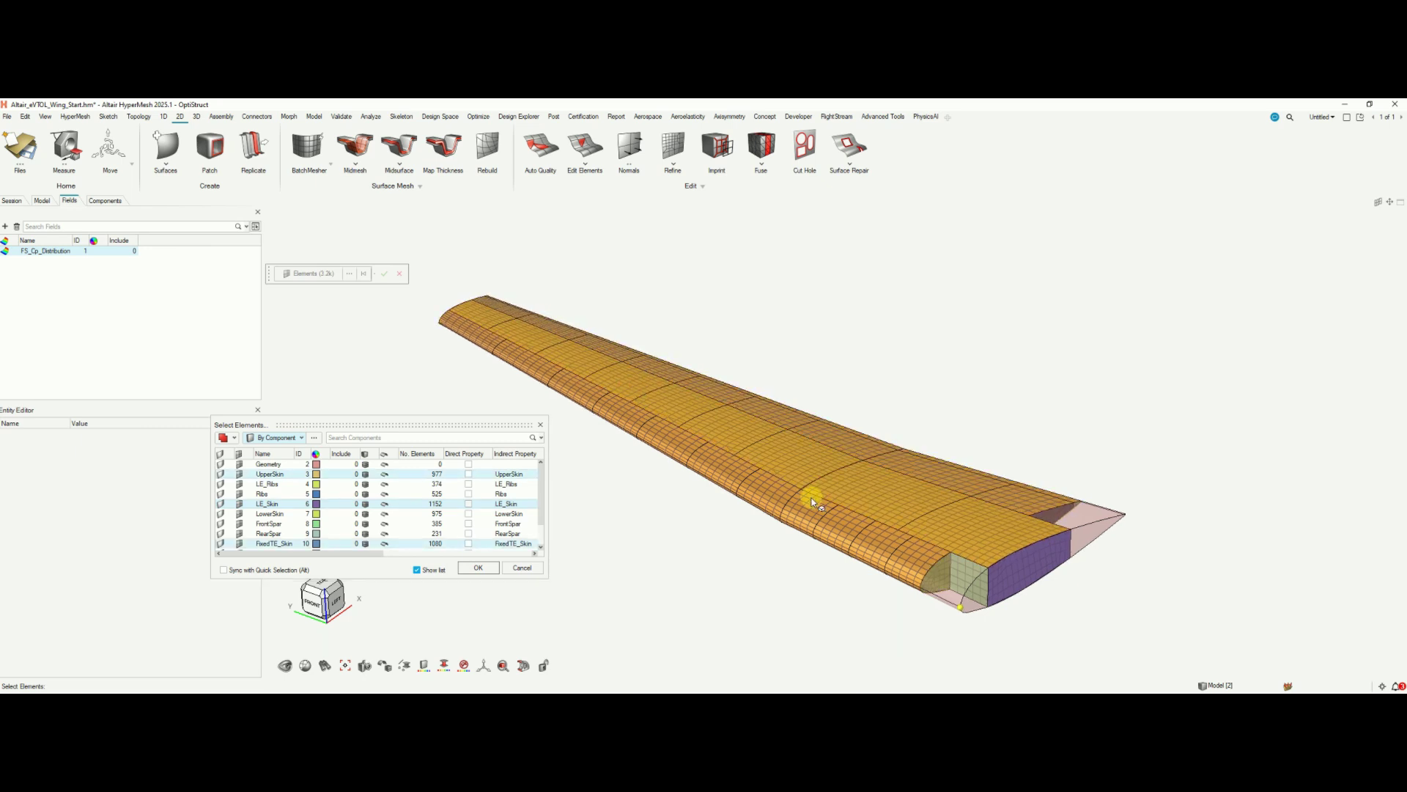
middle_drag(811, 498, 889, 383)
click(891, 341)
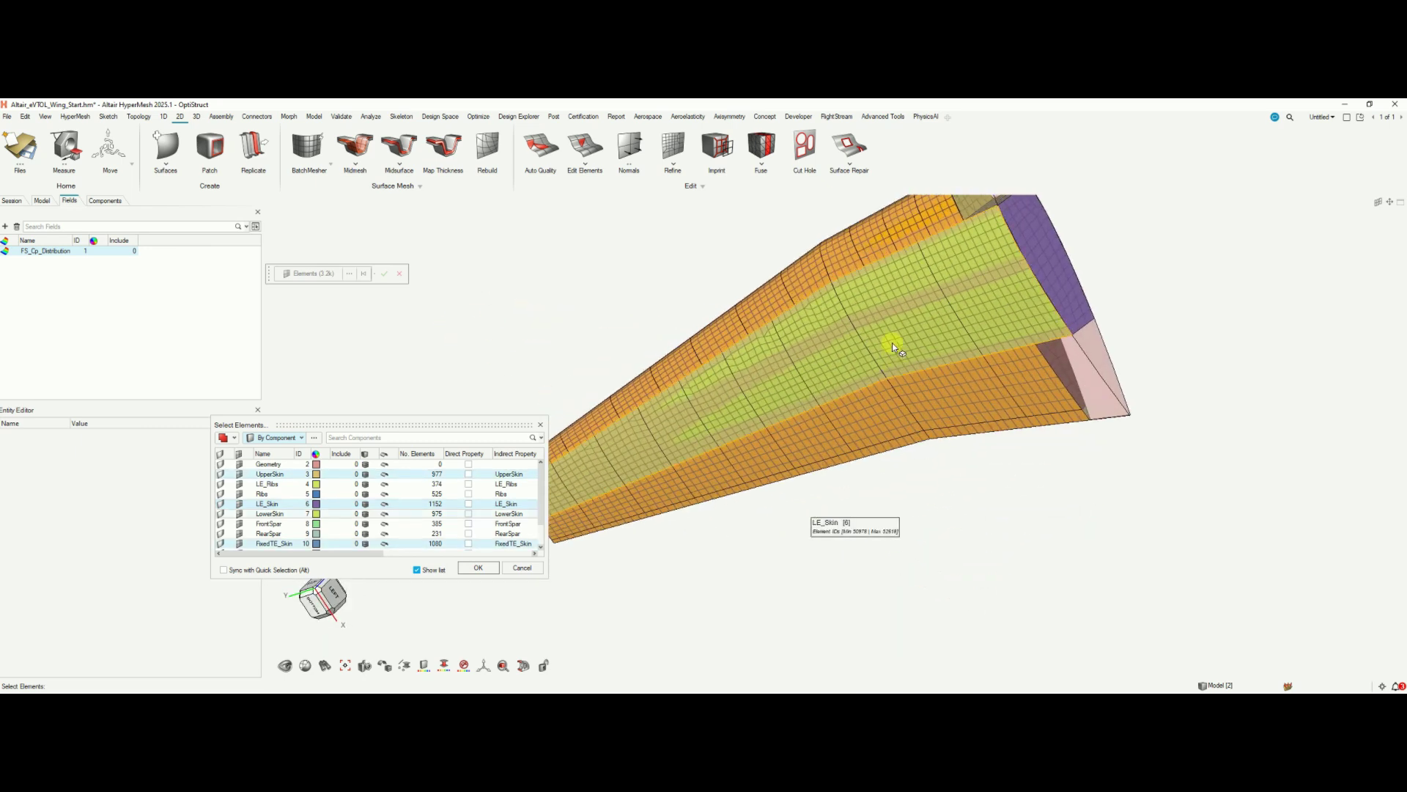
click(984, 400)
Orbit the wing to verify the trailing-edge skin selection, then accept the chosen components.
middle_drag(984, 399, 971, 404)
ctrl+drag(971, 403, 869, 436)
scroll(750, 524, up, 10)
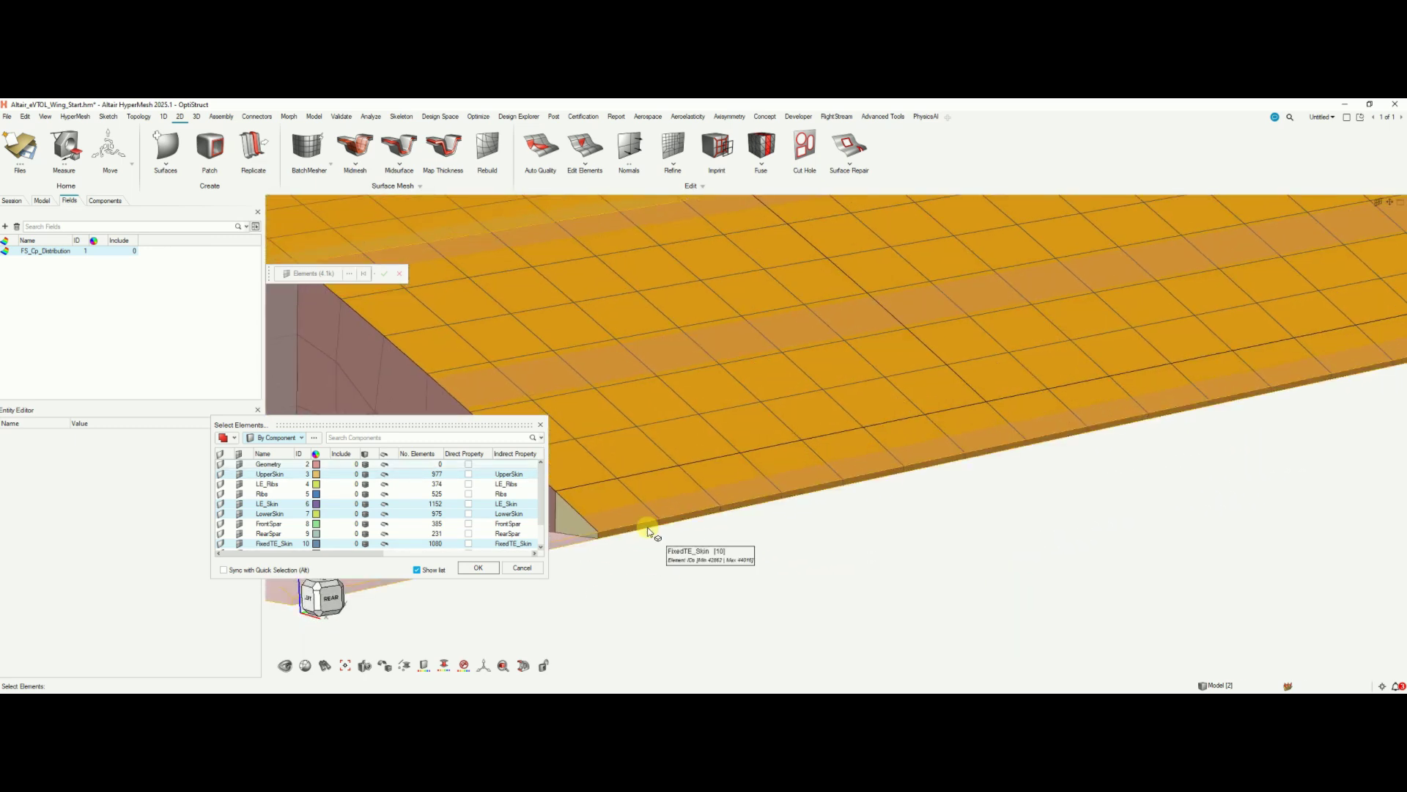
scroll(945, 540, down, 6)
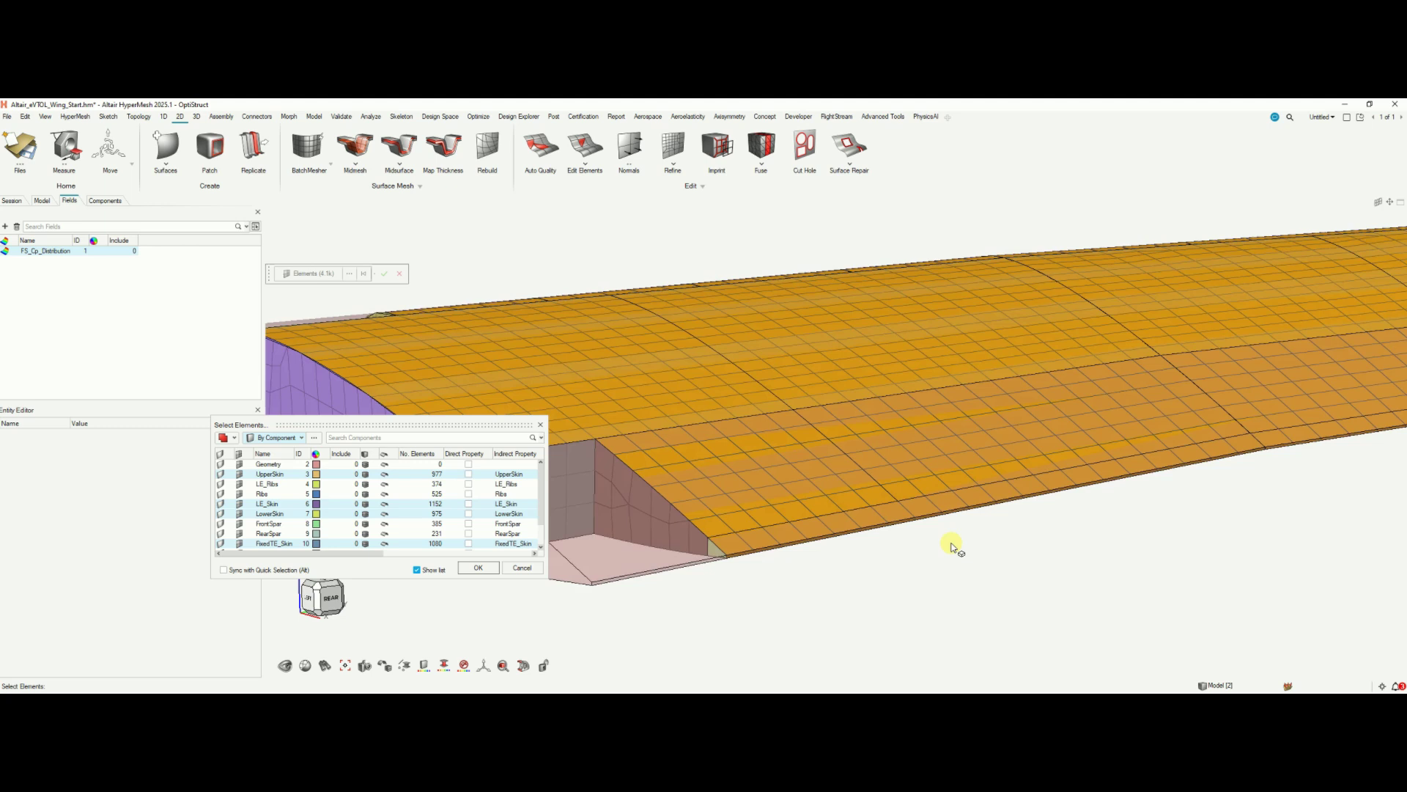
ctrl+drag(952, 546, 989, 452)
ctrl+drag(870, 474, 968, 574)
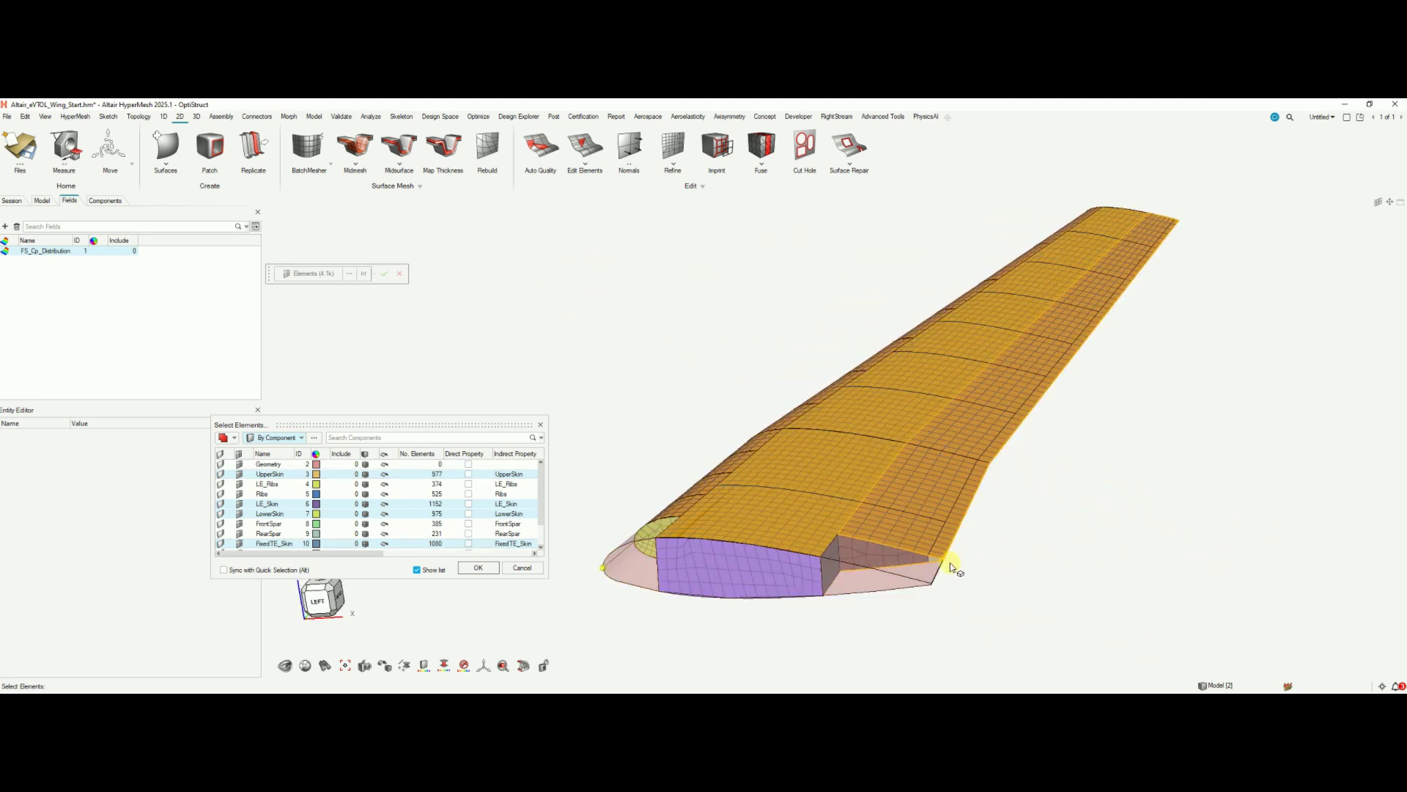
scroll(948, 558, up, 5)
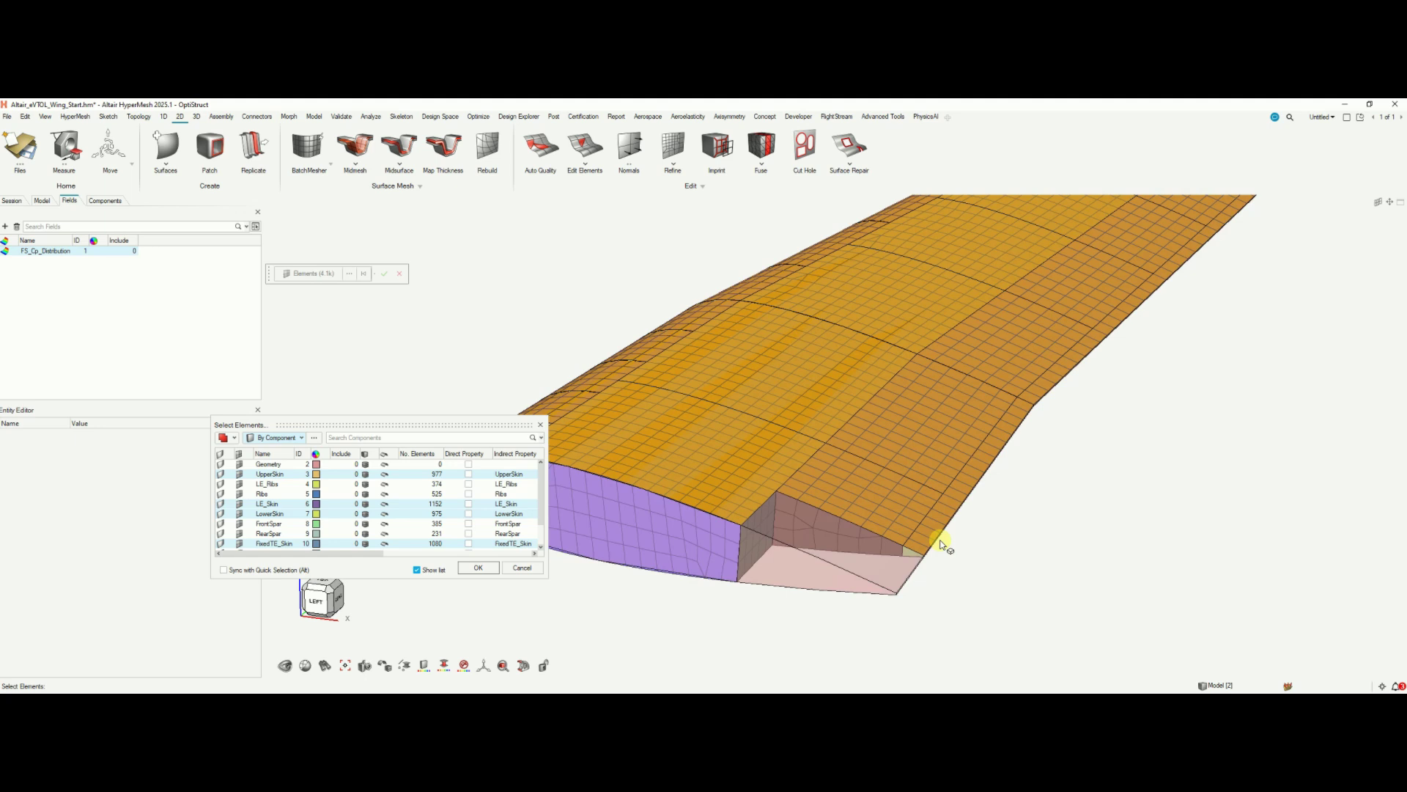
ctrl+drag(940, 529, 788, 488)
scroll(940, 521, down, 5)
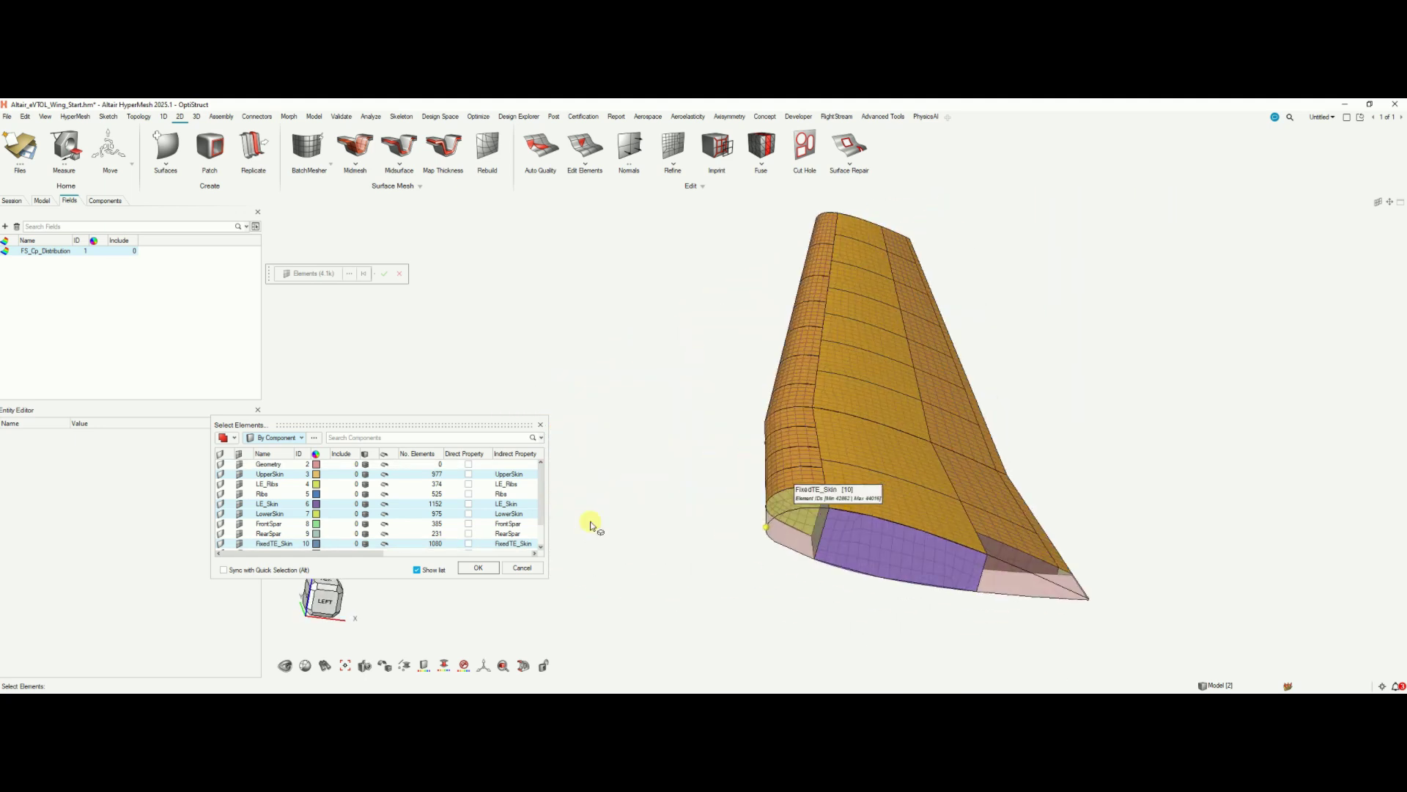
click(481, 568)
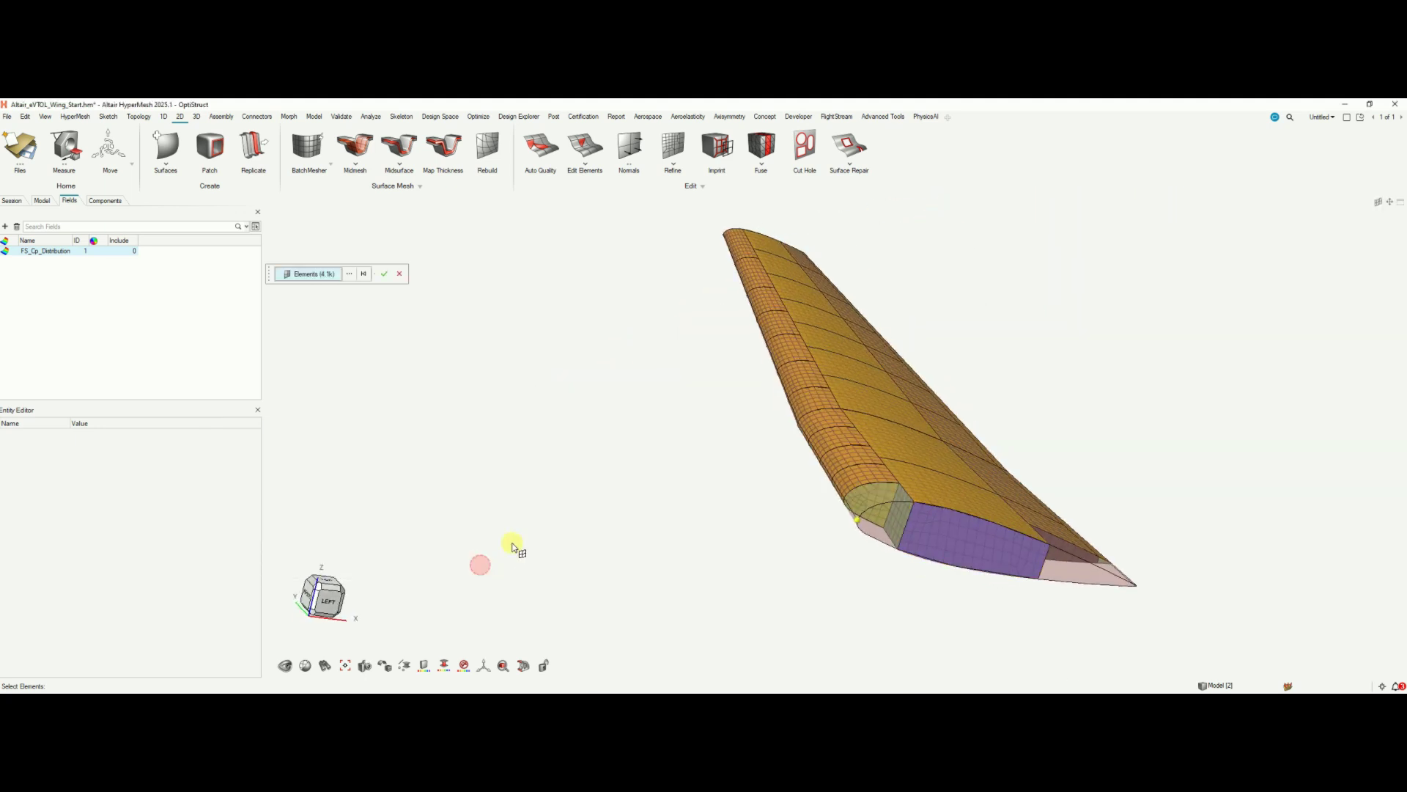
Confirm the 4184 skin elements and move the Realize Field settings off the field list.
click(383, 272)
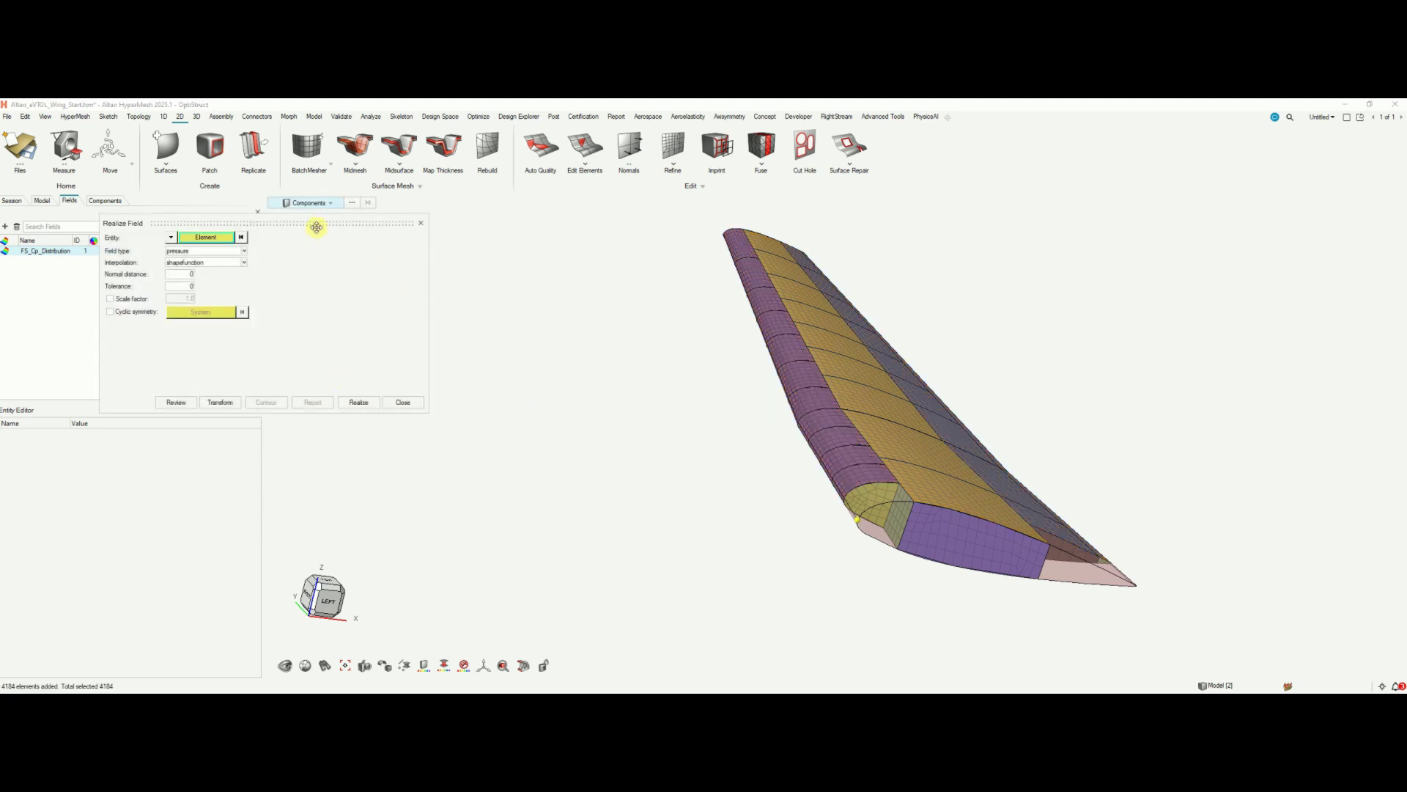
drag(316, 227, 442, 255)
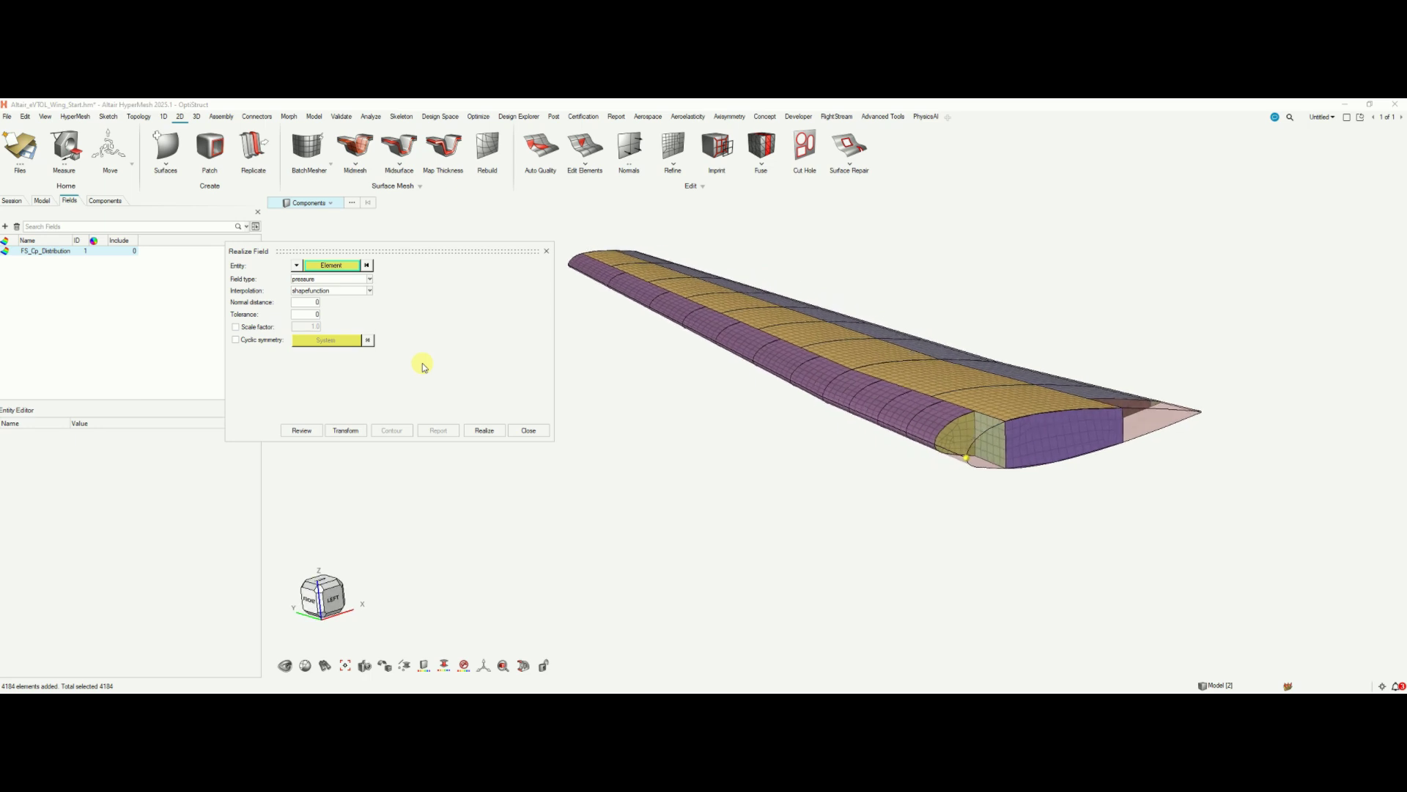
Review the Cp field points overlaid on the wing, then reset the review.
click(302, 431)
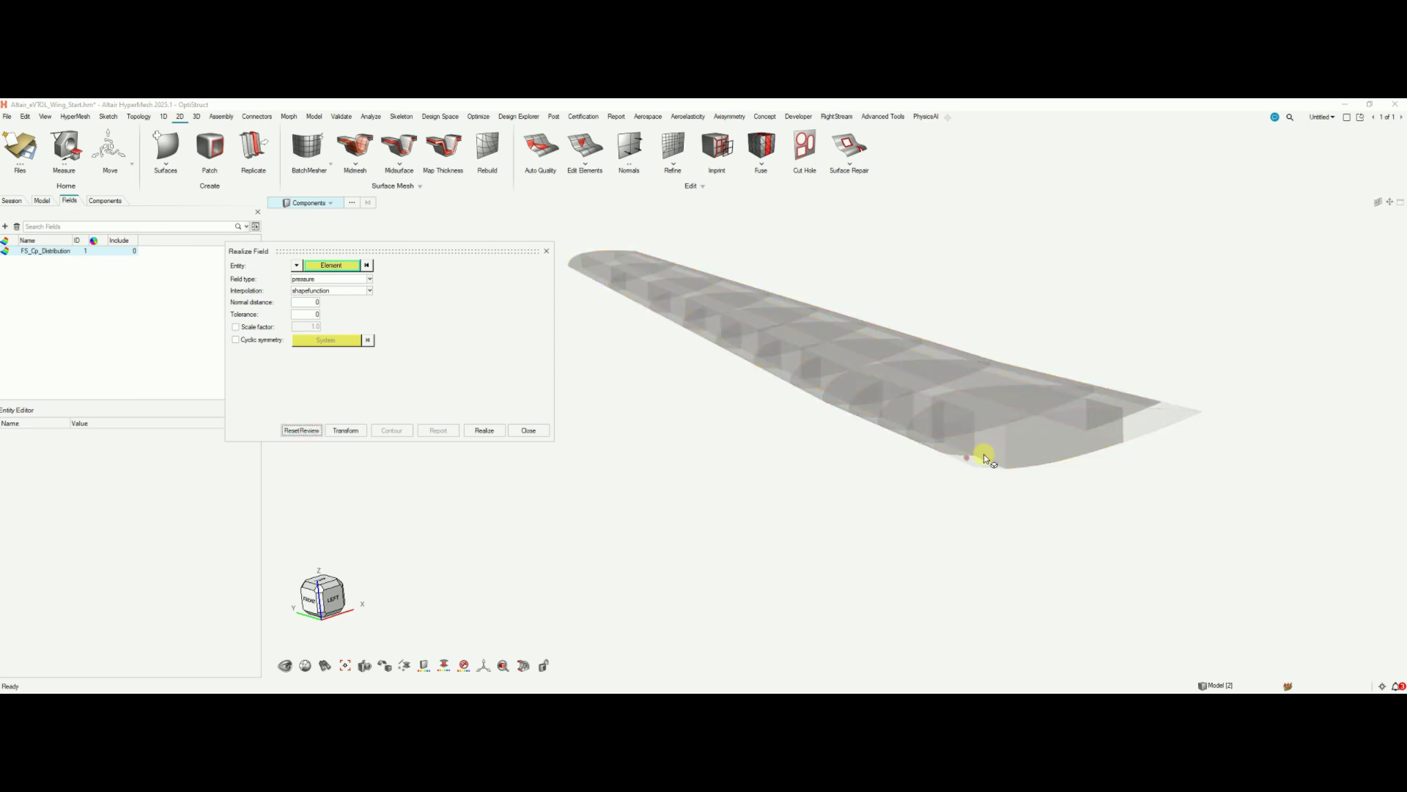
scroll(983, 454, up, 10)
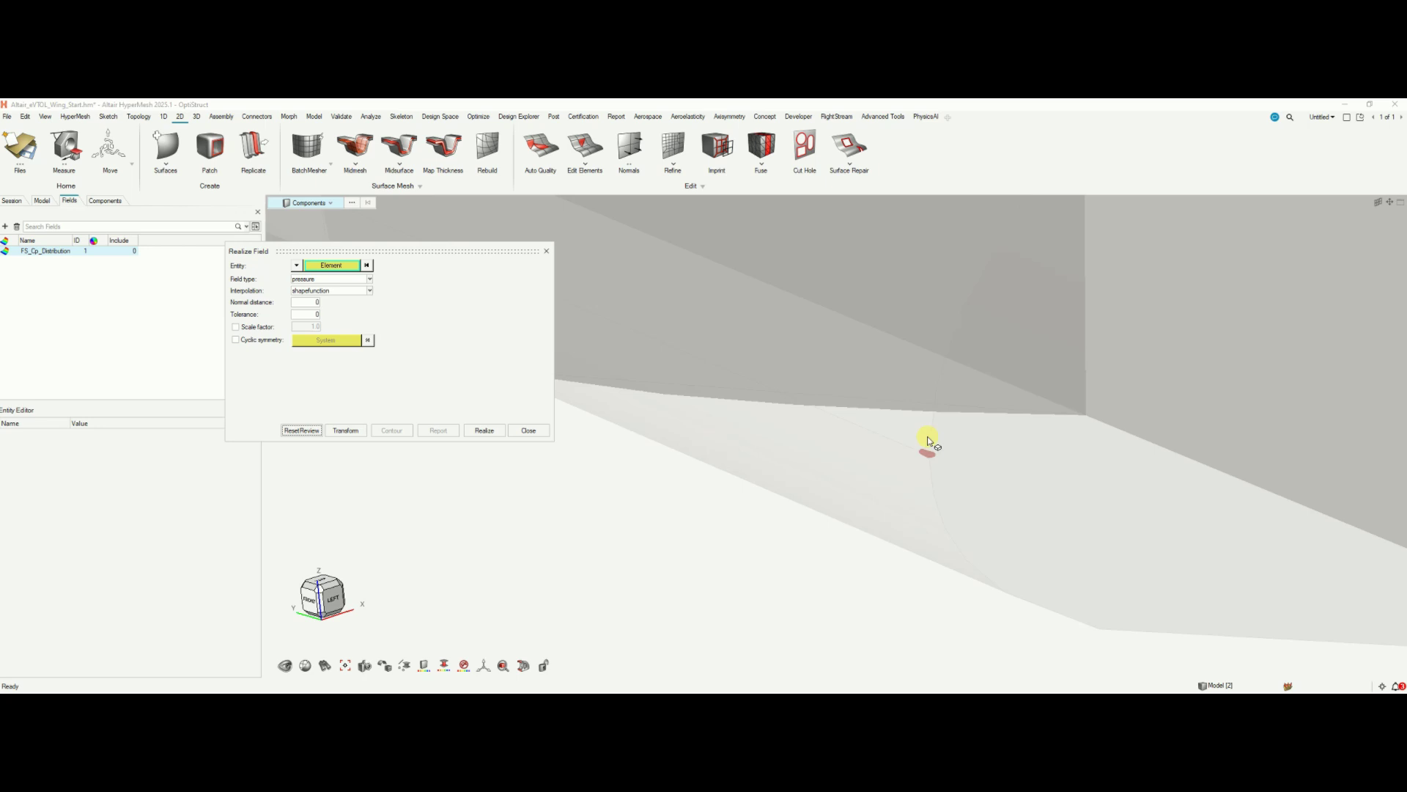
scroll(928, 441, up, 10)
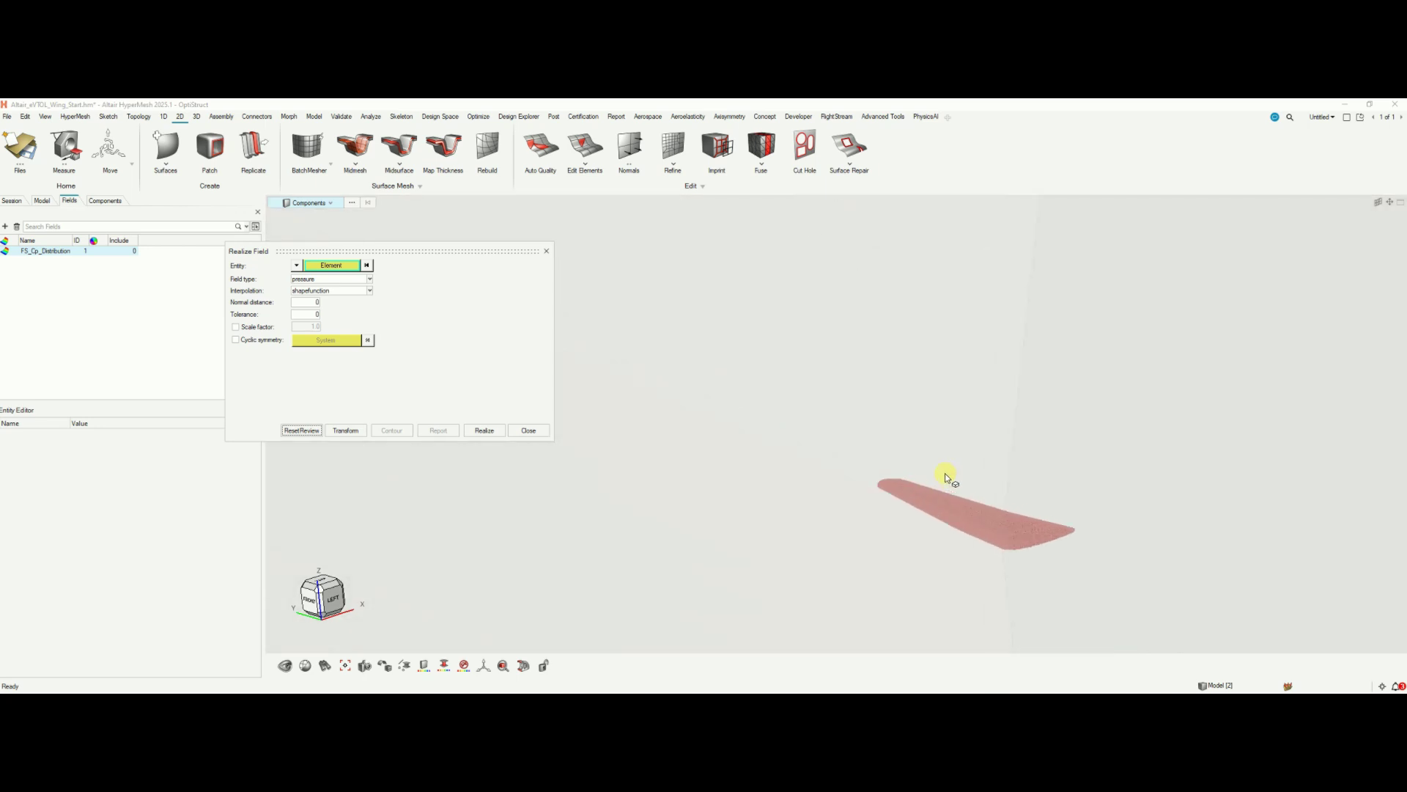
scroll(950, 476, down, 10)
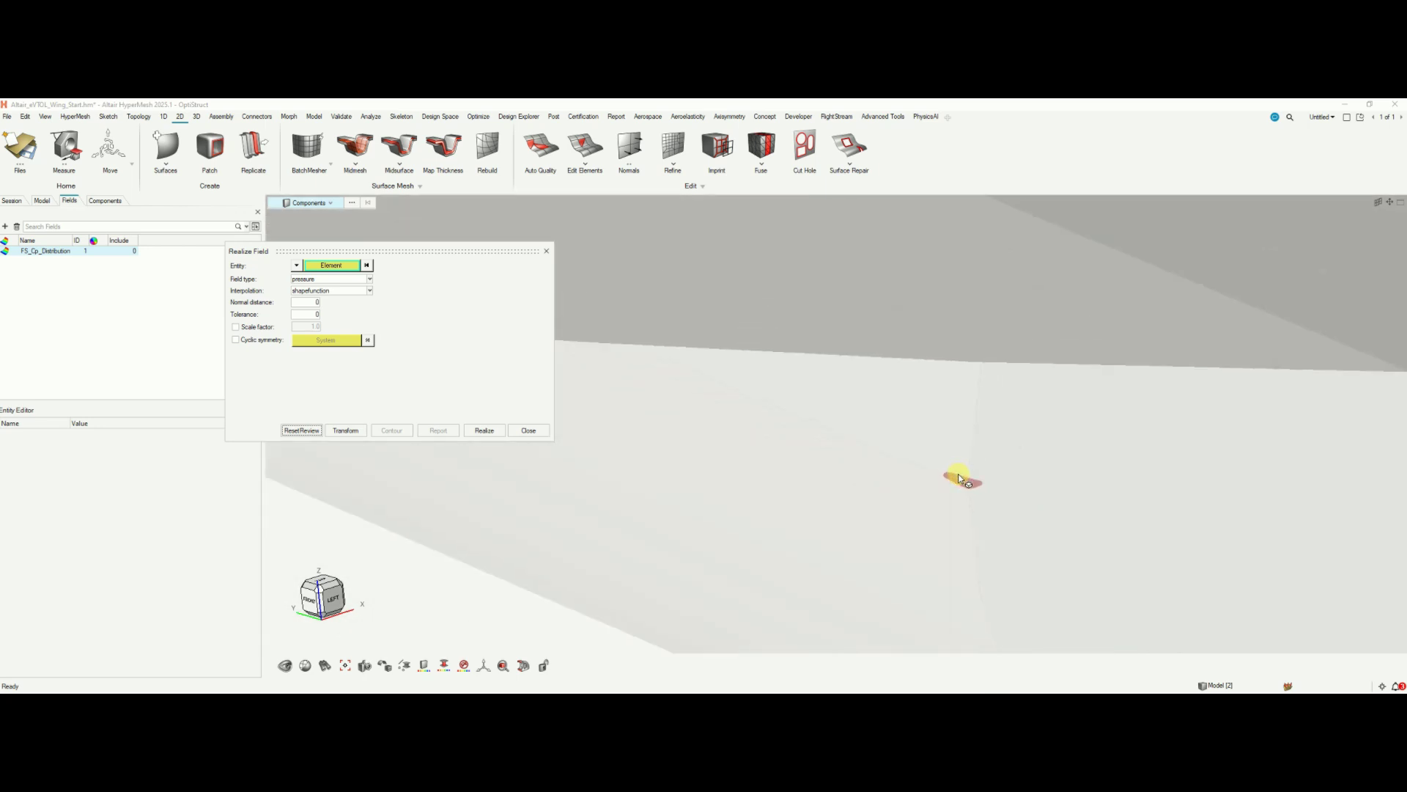
scroll(960, 479, down, 6)
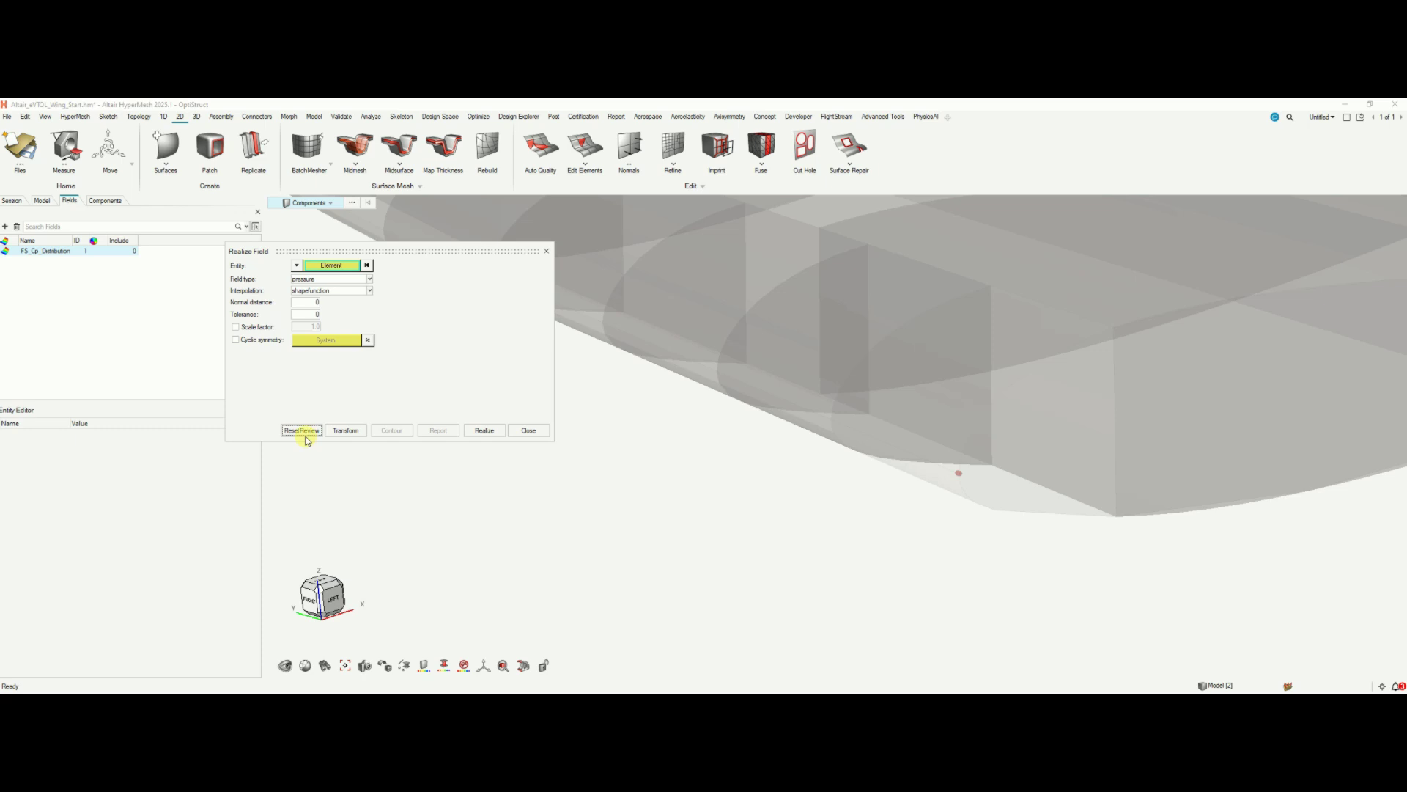
click(304, 433)
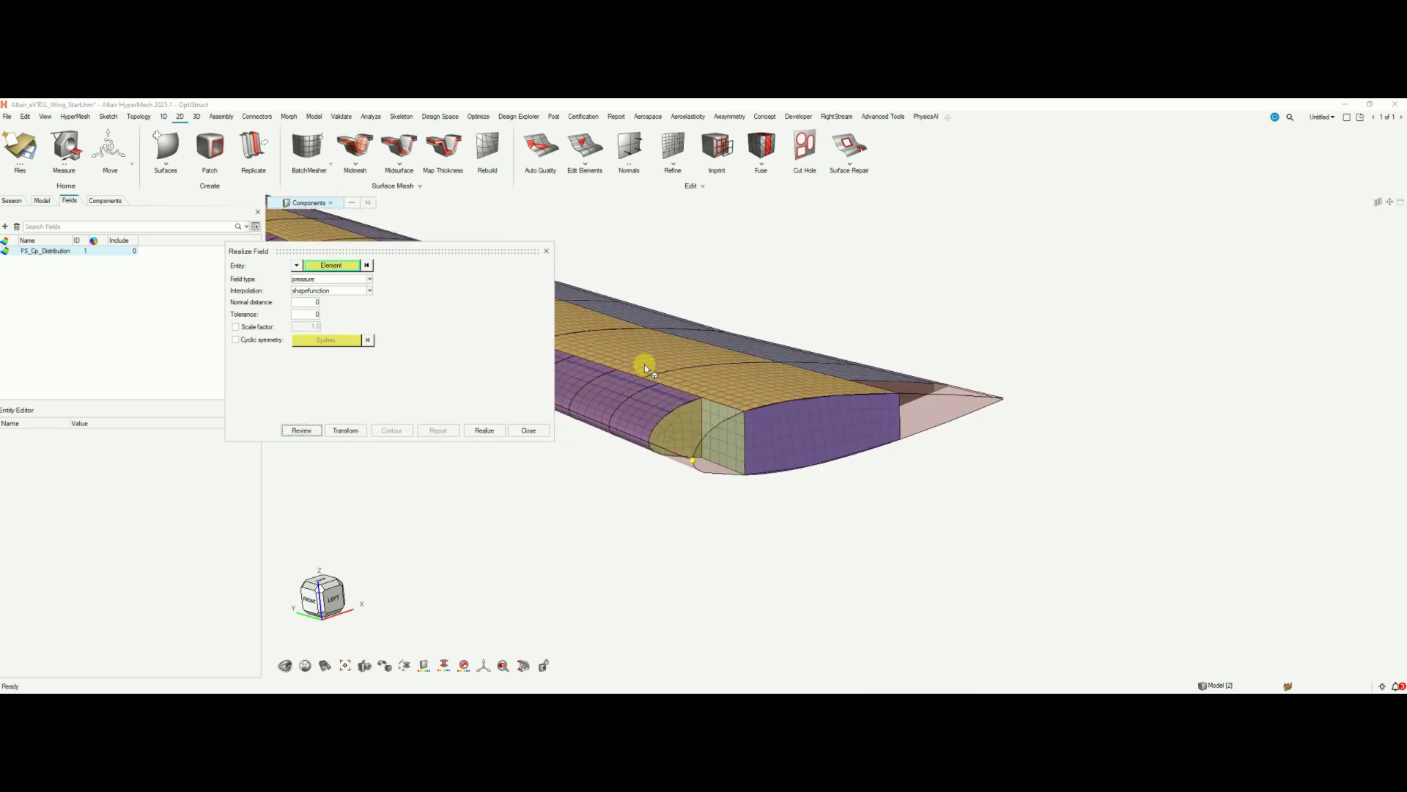
Set the field transformation to a uniform Scale with scale size 1000.
click(345, 430)
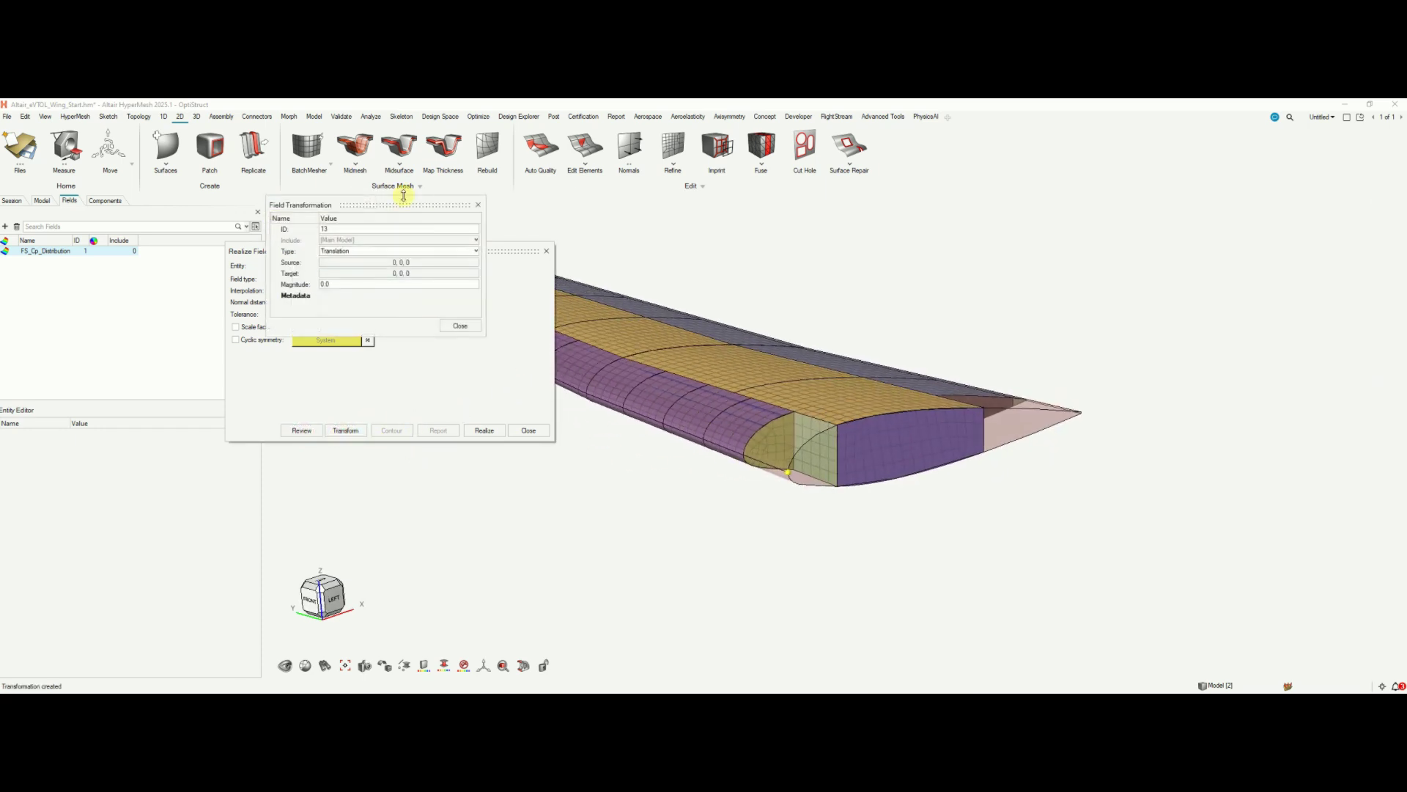
drag(403, 203, 412, 298)
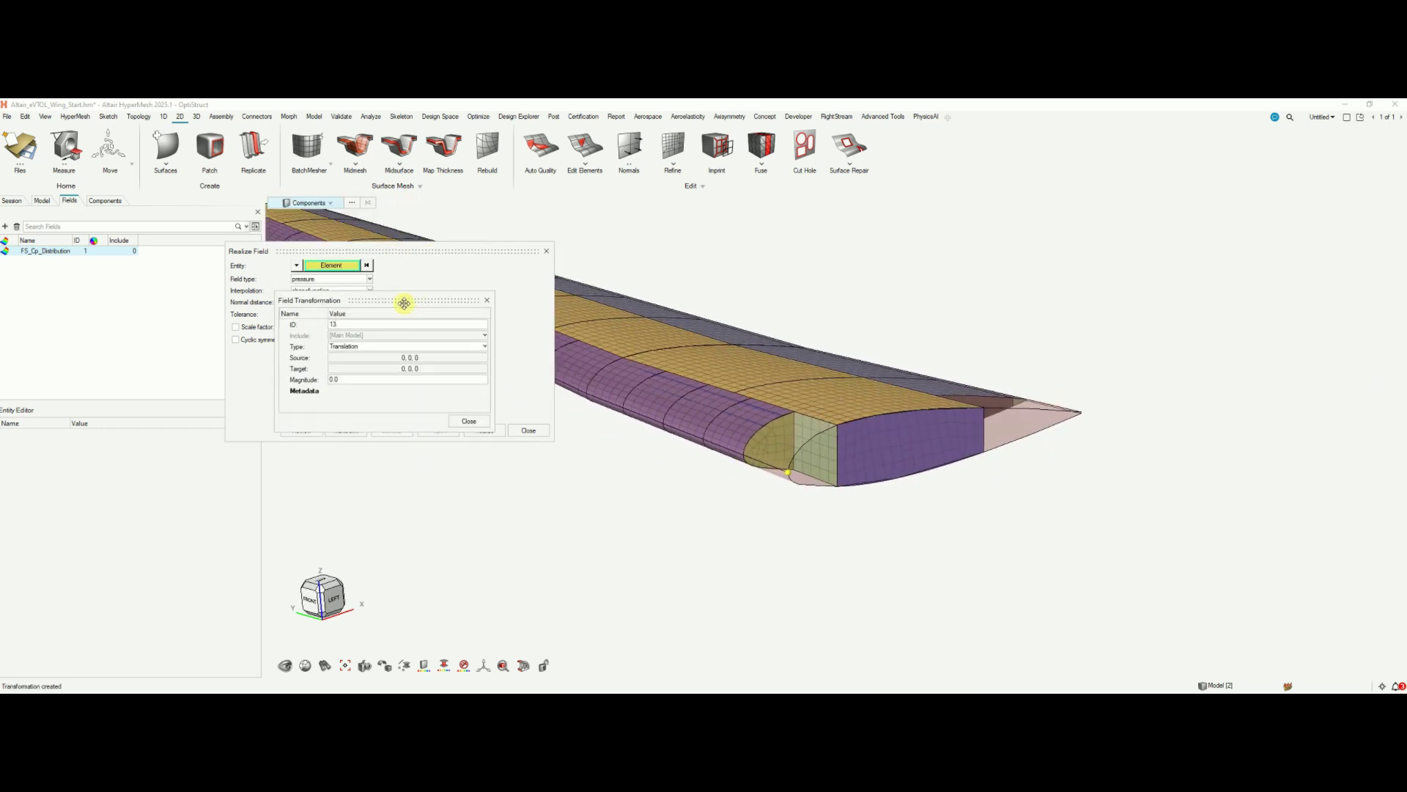
click(366, 348)
click(365, 372)
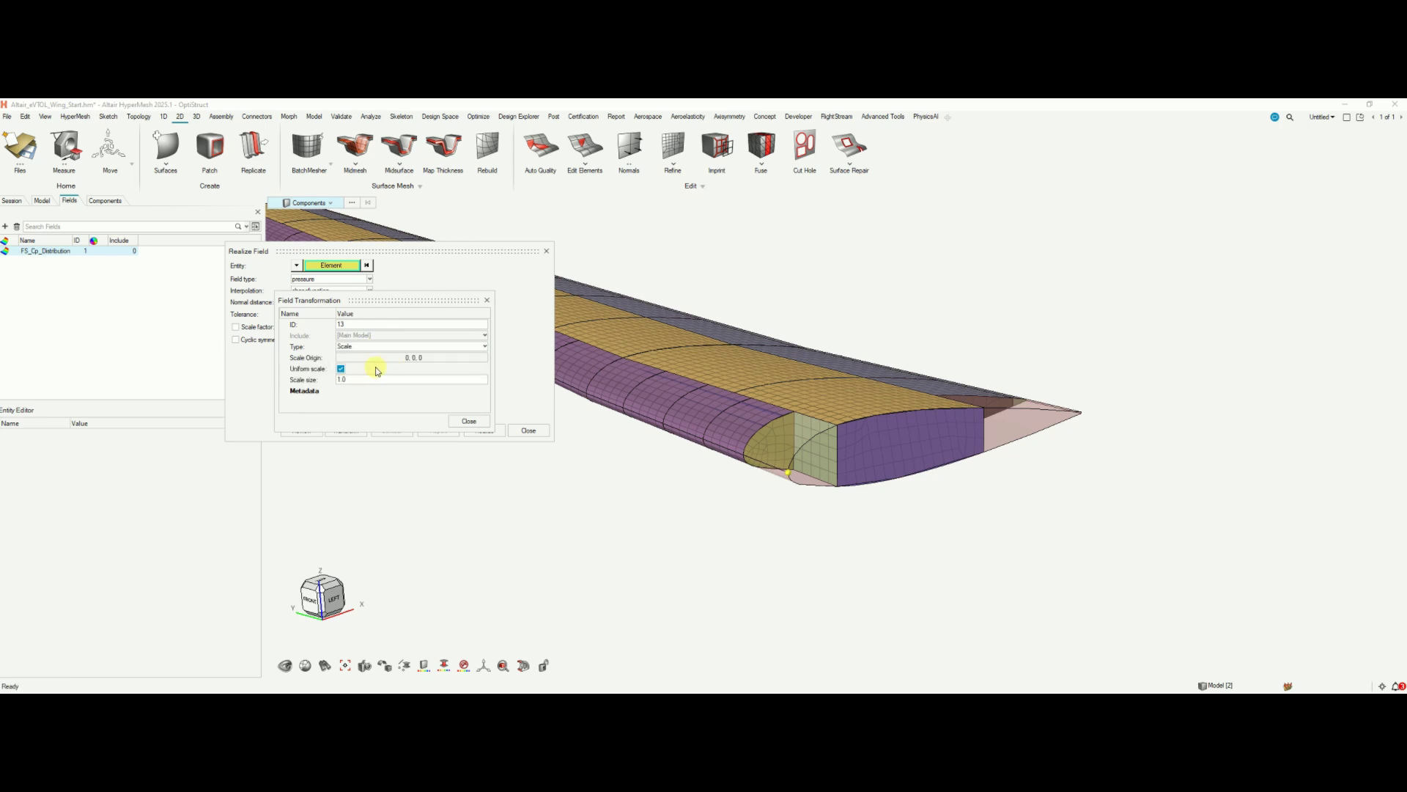
click(372, 379)
click(366, 381)
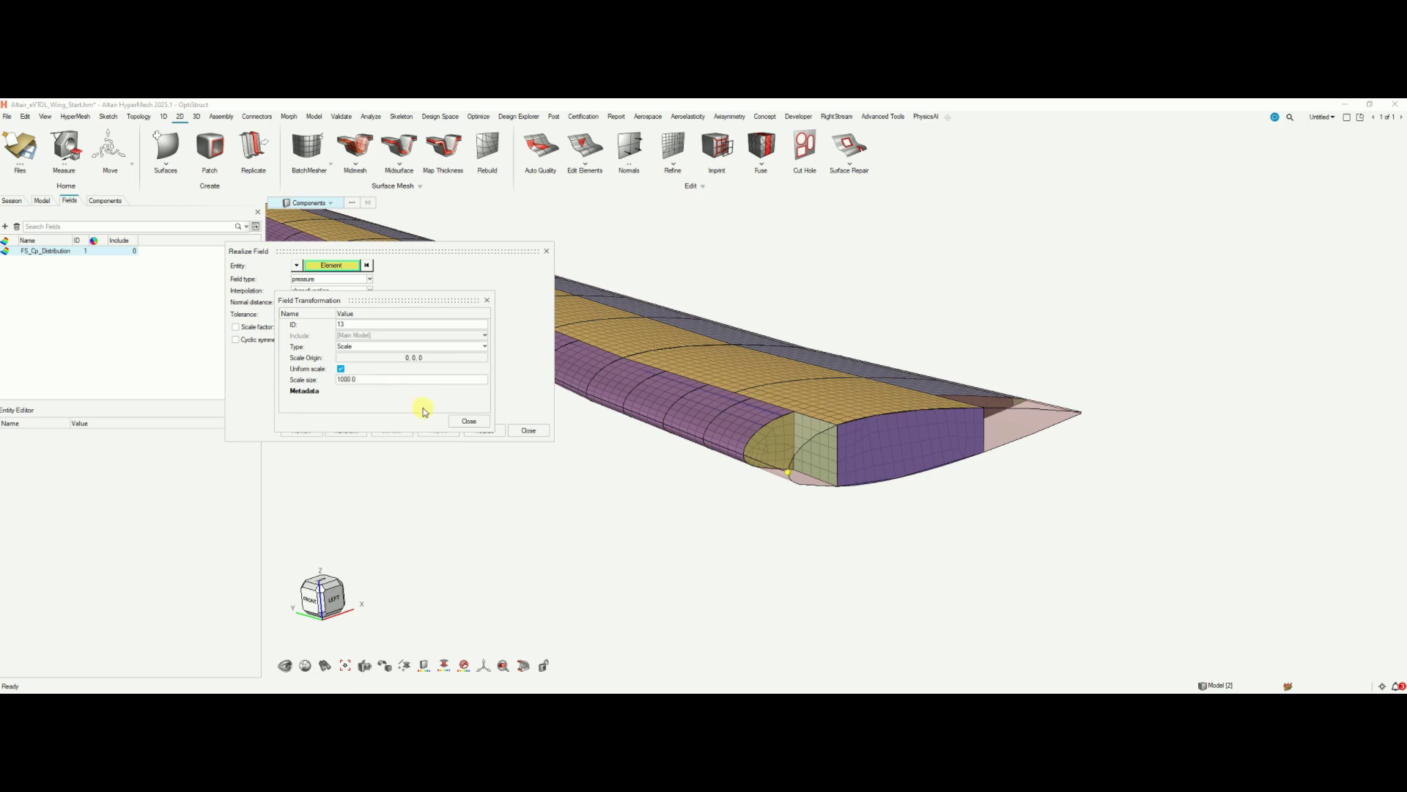
Close the Field Transformation settings and preview the scaled field points on the wing.
click(465, 422)
click(301, 430)
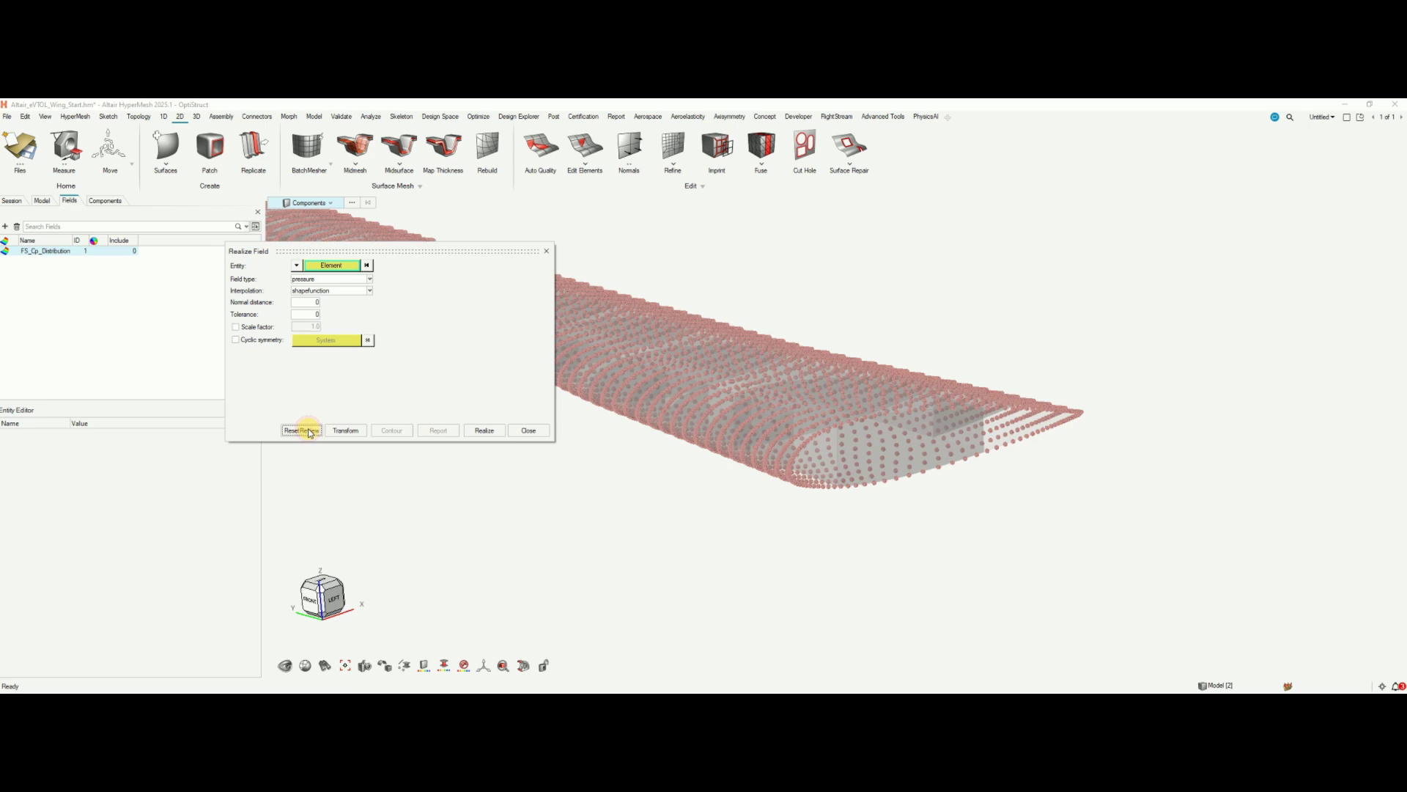
middle_drag(555, 477, 772, 495)
scroll(890, 526, up, 5)
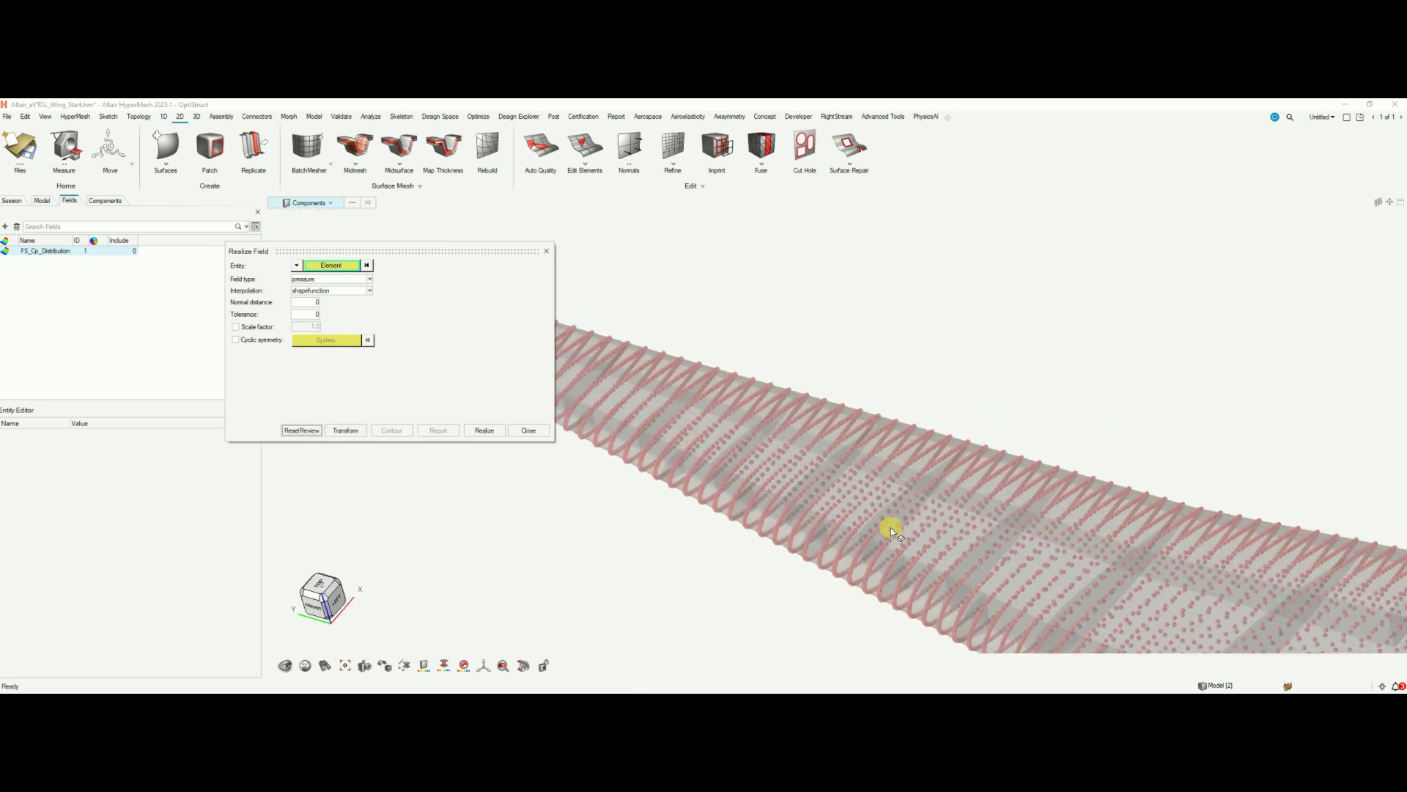
scroll(890, 525, down, 5)
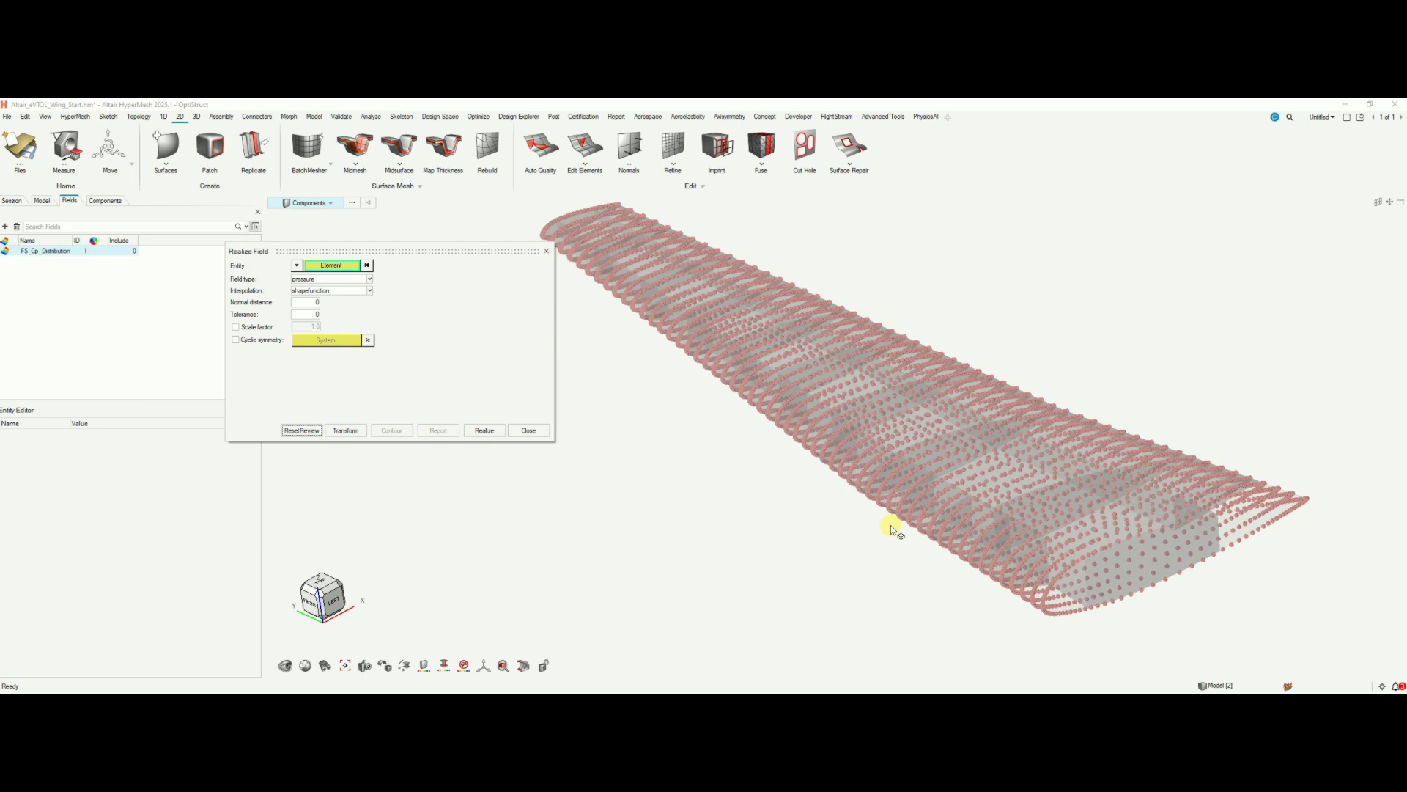
Rotate and pan the point cloud to check how it fits the wing skin.
mouse_move(891, 525)
middle_down()
mouse_move(681, 497)
mouse_move(770, 484)
mouse_move(878, 521)
middle_up()
scroll(878, 522, down, 1)
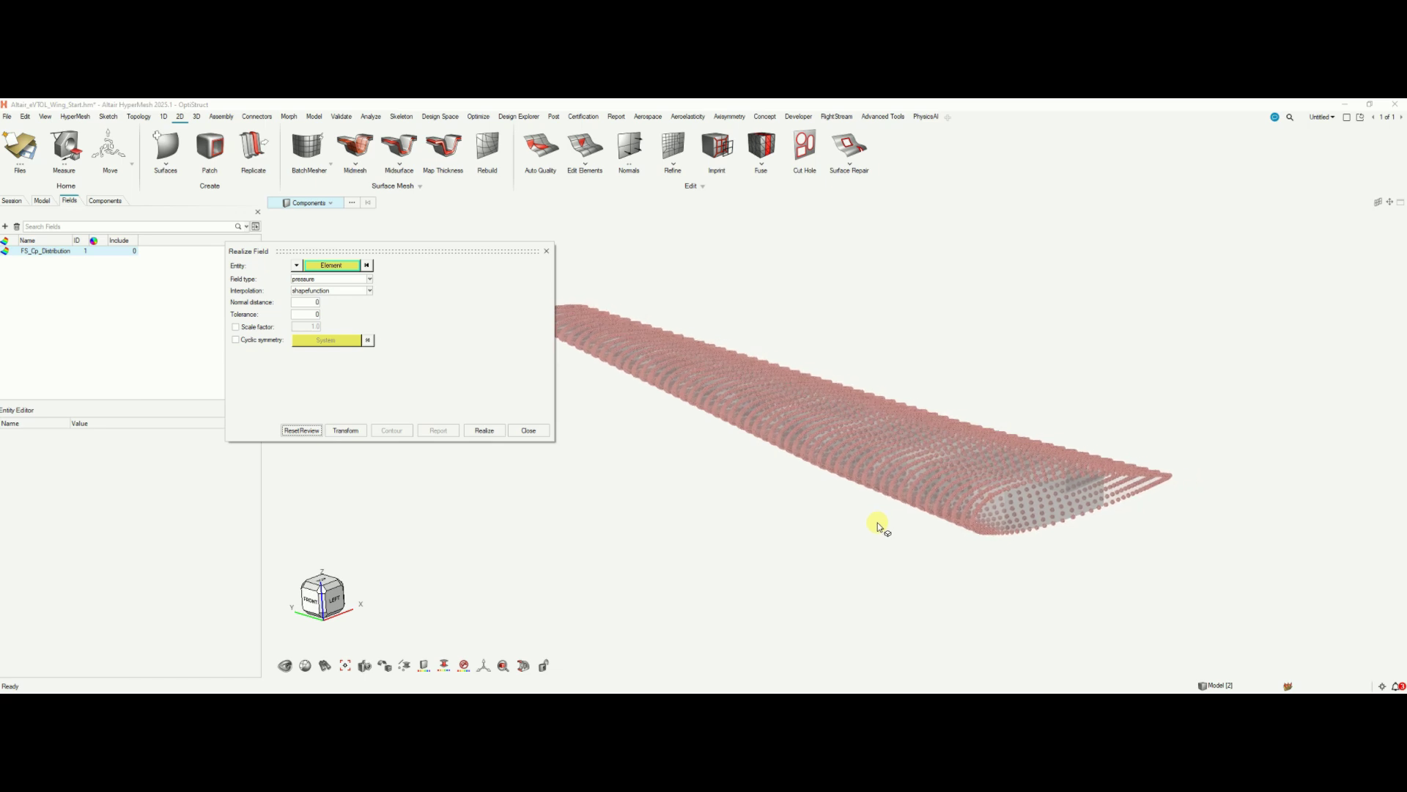
middle_drag(872, 522, 872, 522)
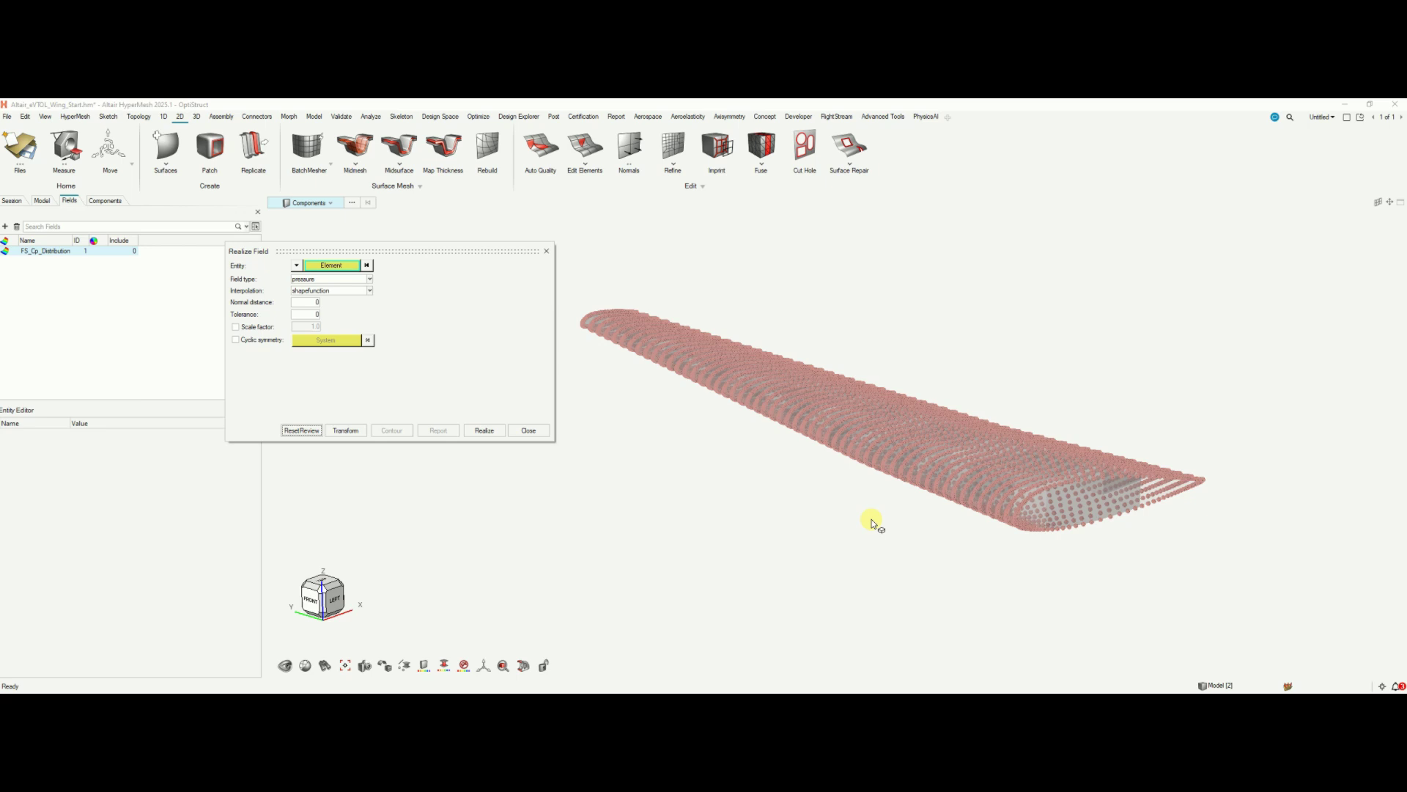
middle_drag(854, 518, 747, 488)
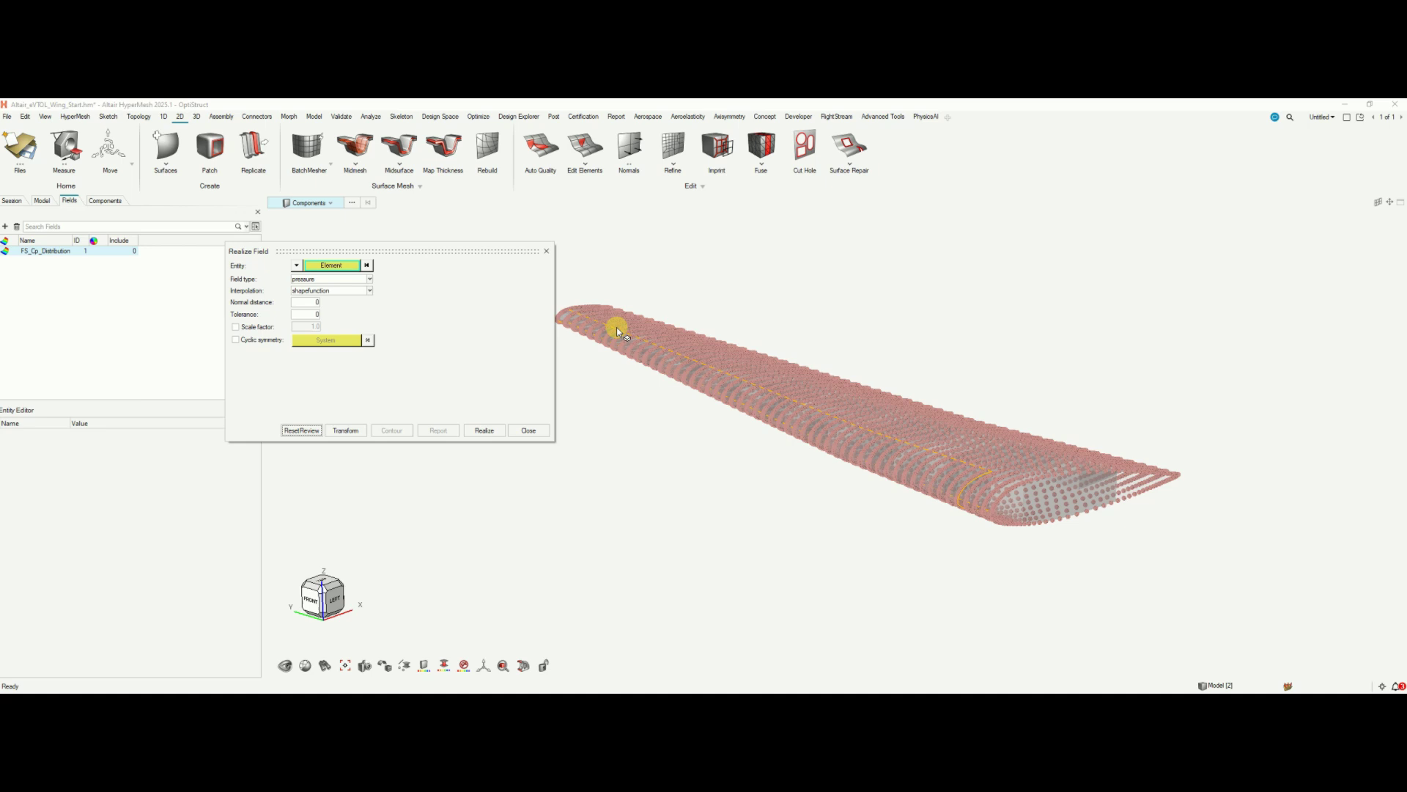
middle_drag(882, 472, 870, 471)
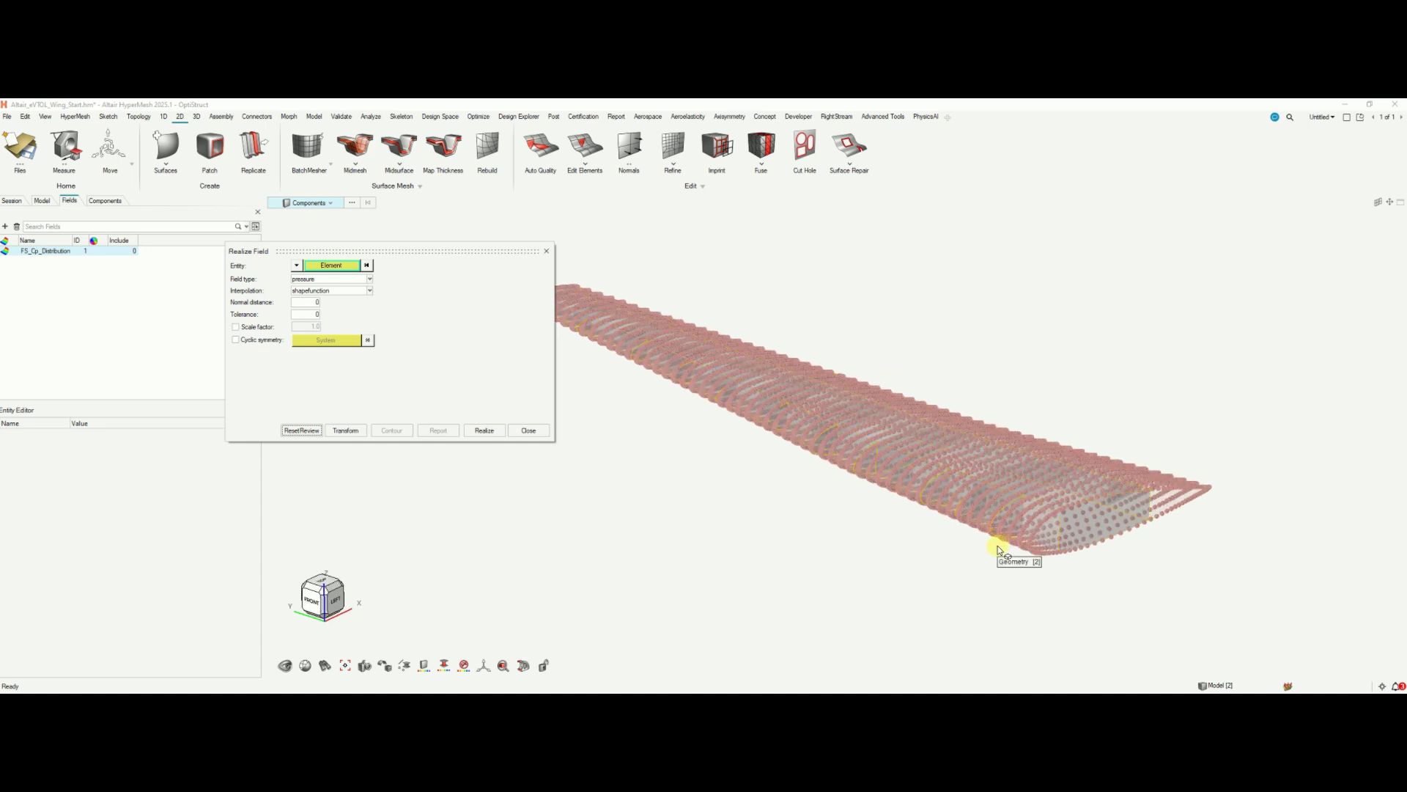
middle_drag(991, 555, 969, 536)
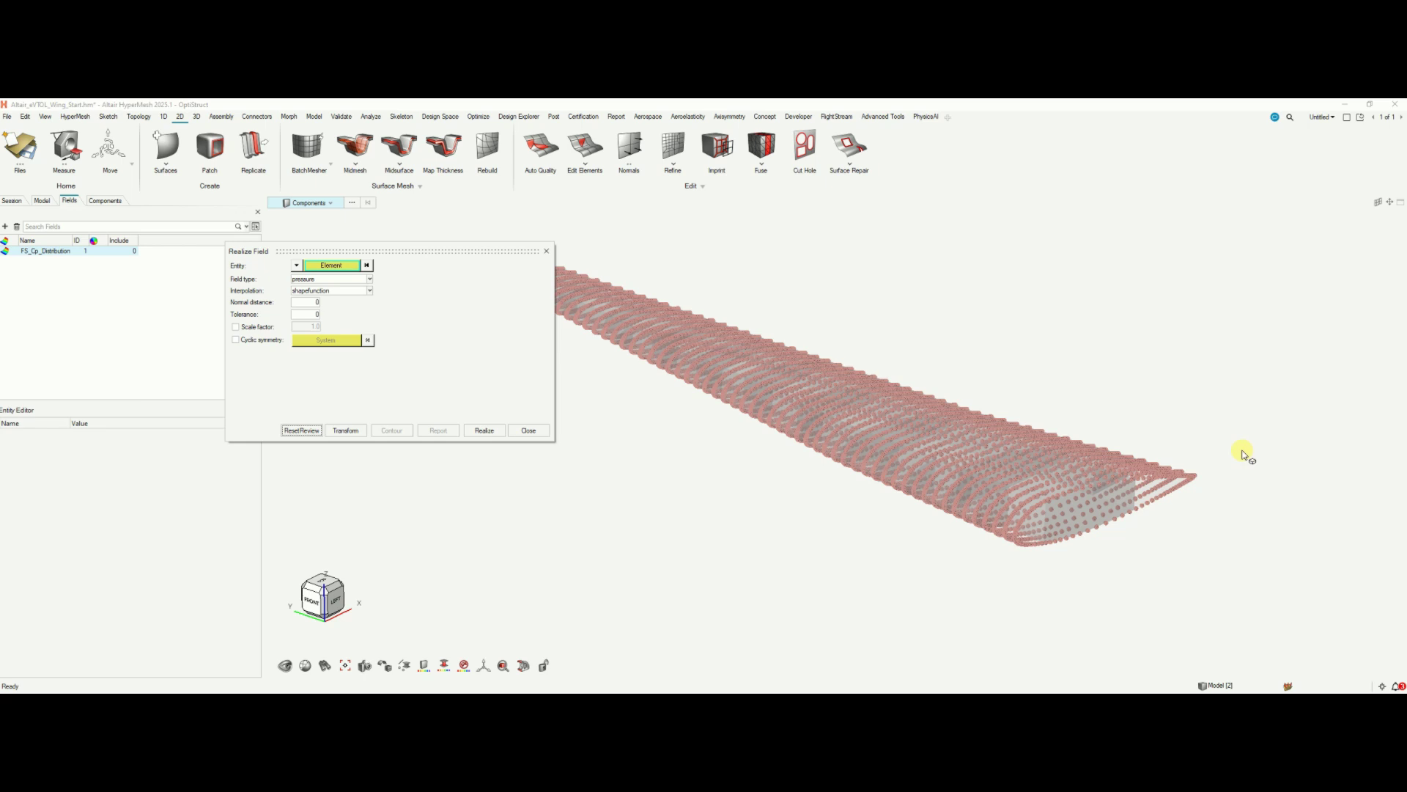
middle_drag(822, 516, 805, 517)
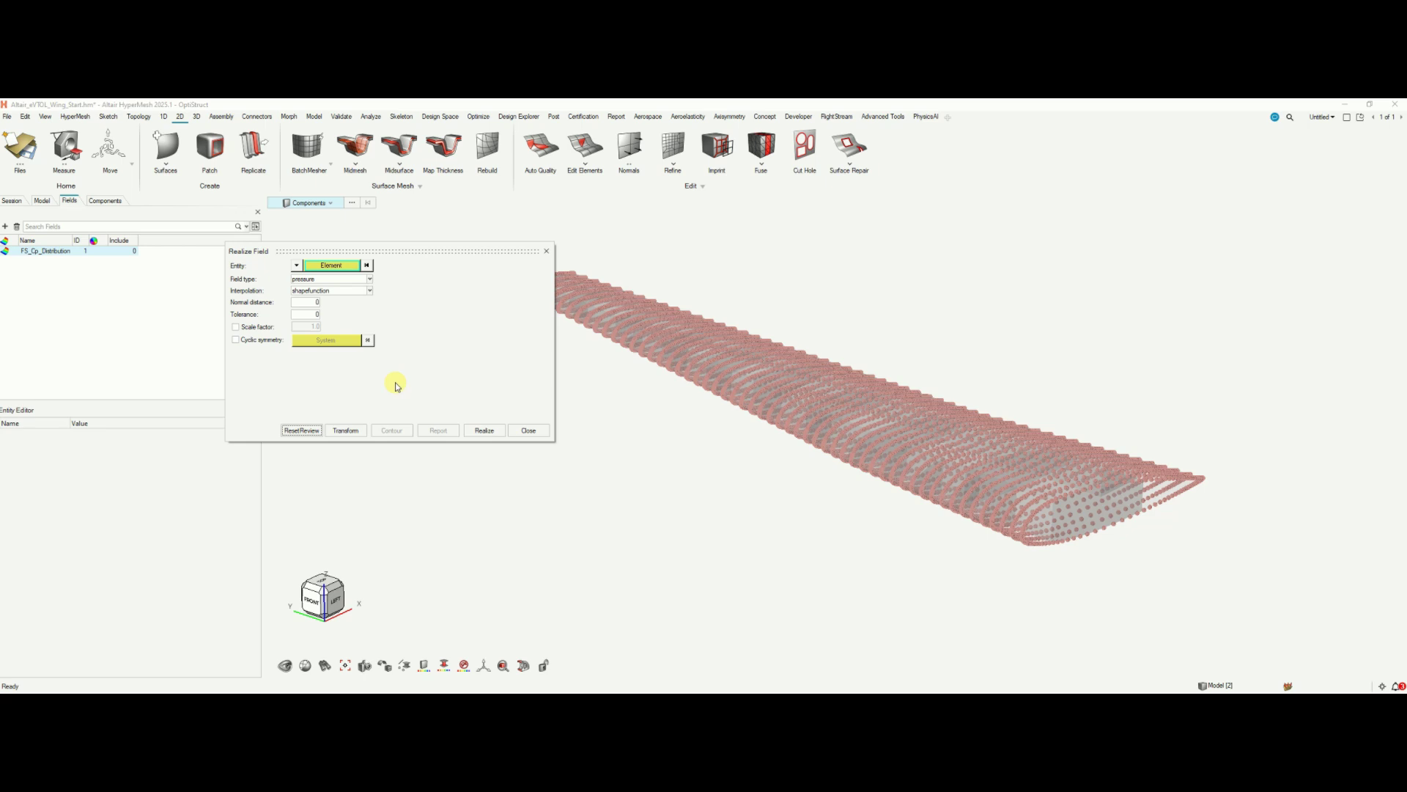
End the preview and switch interpolation from shapefunction to inversedistanceweighting, ready to edit the search radius.
click(301, 430)
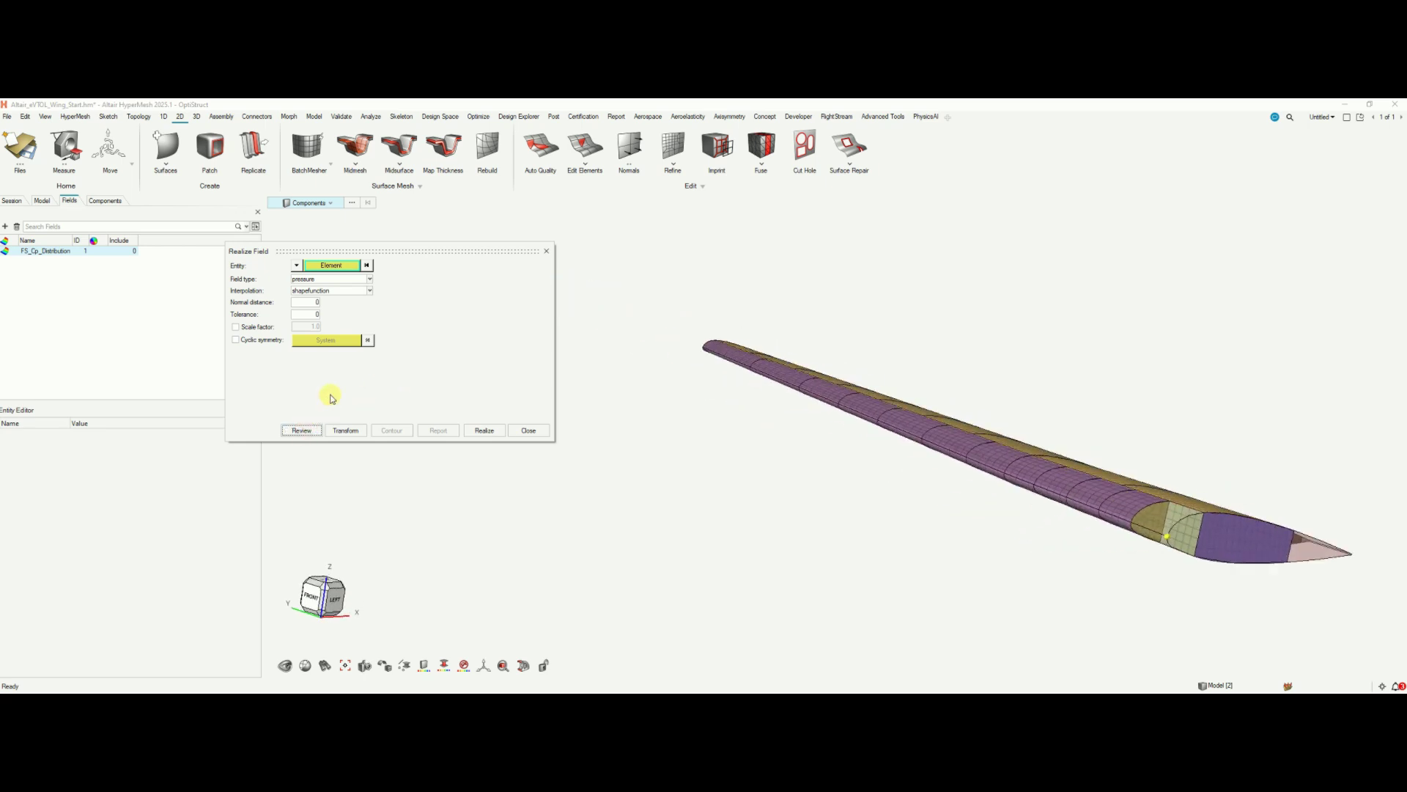
click(333, 292)
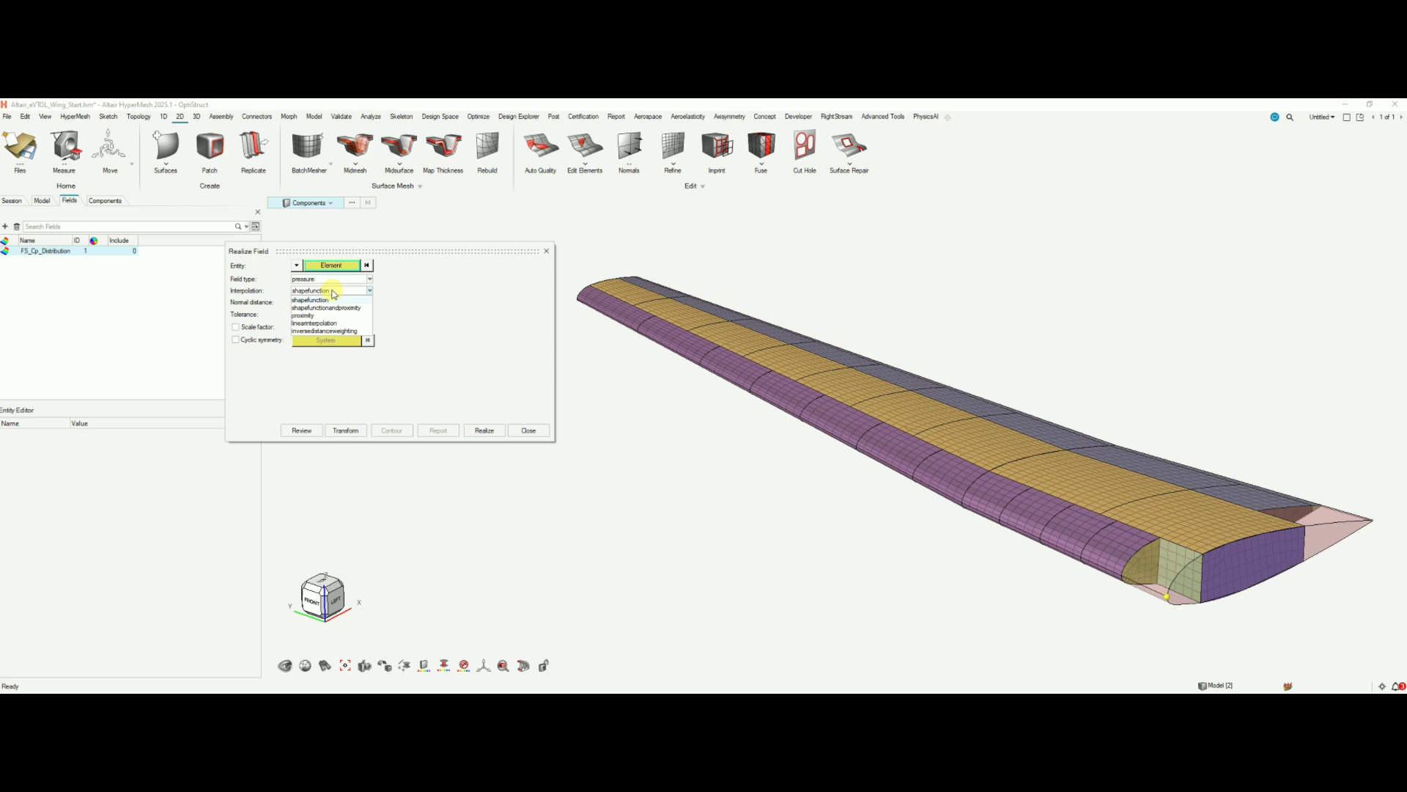
click(362, 331)
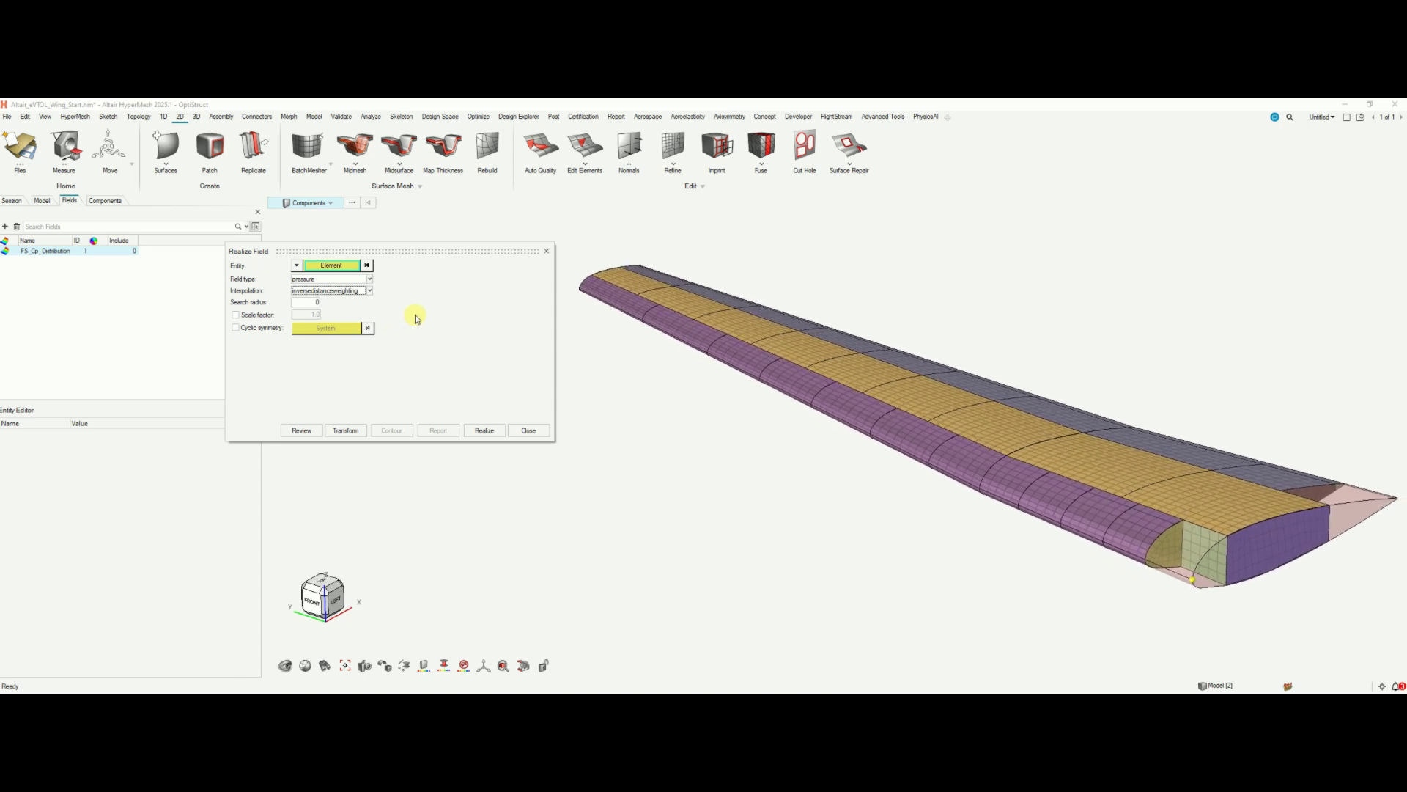
click(370, 291)
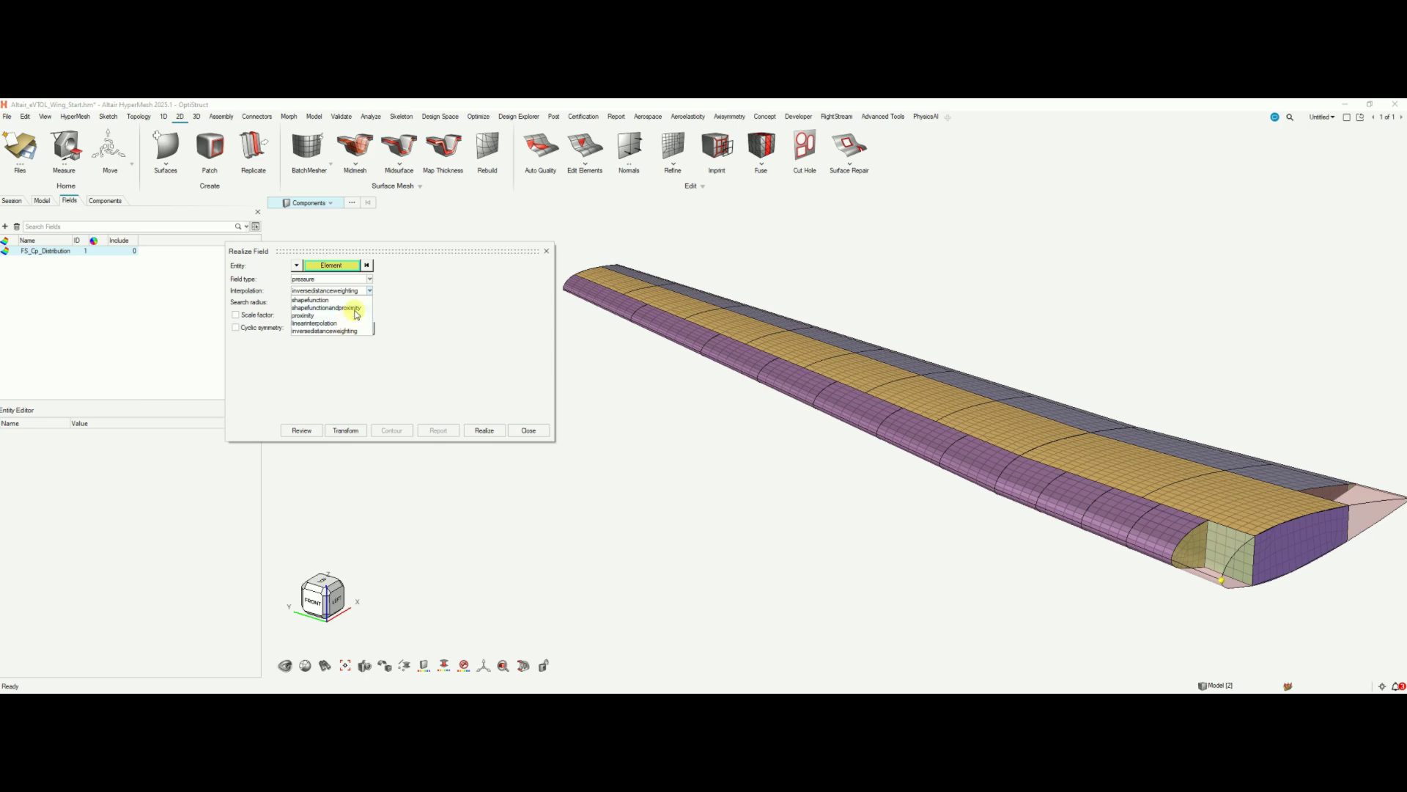
click(407, 311)
click(358, 294)
click(357, 331)
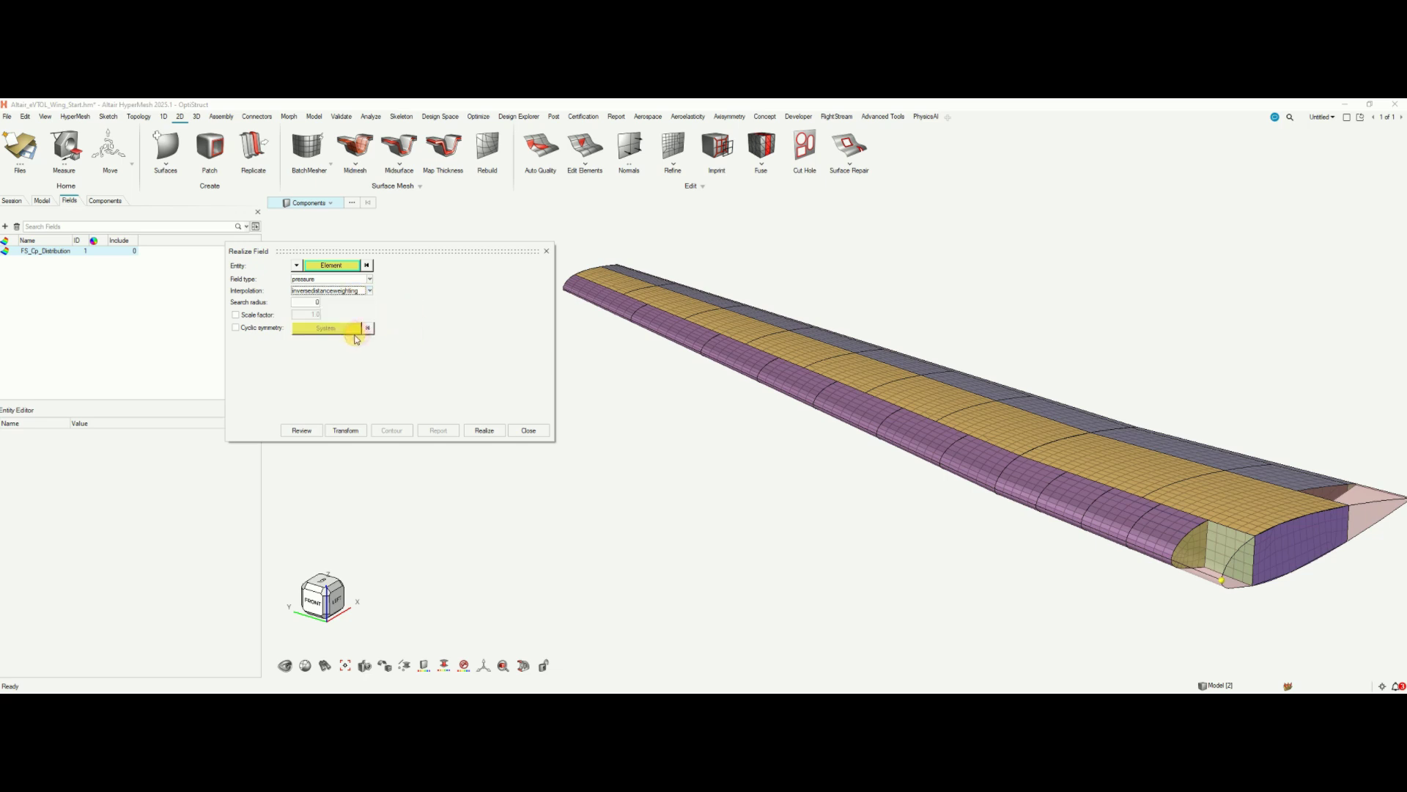
click(304, 302)
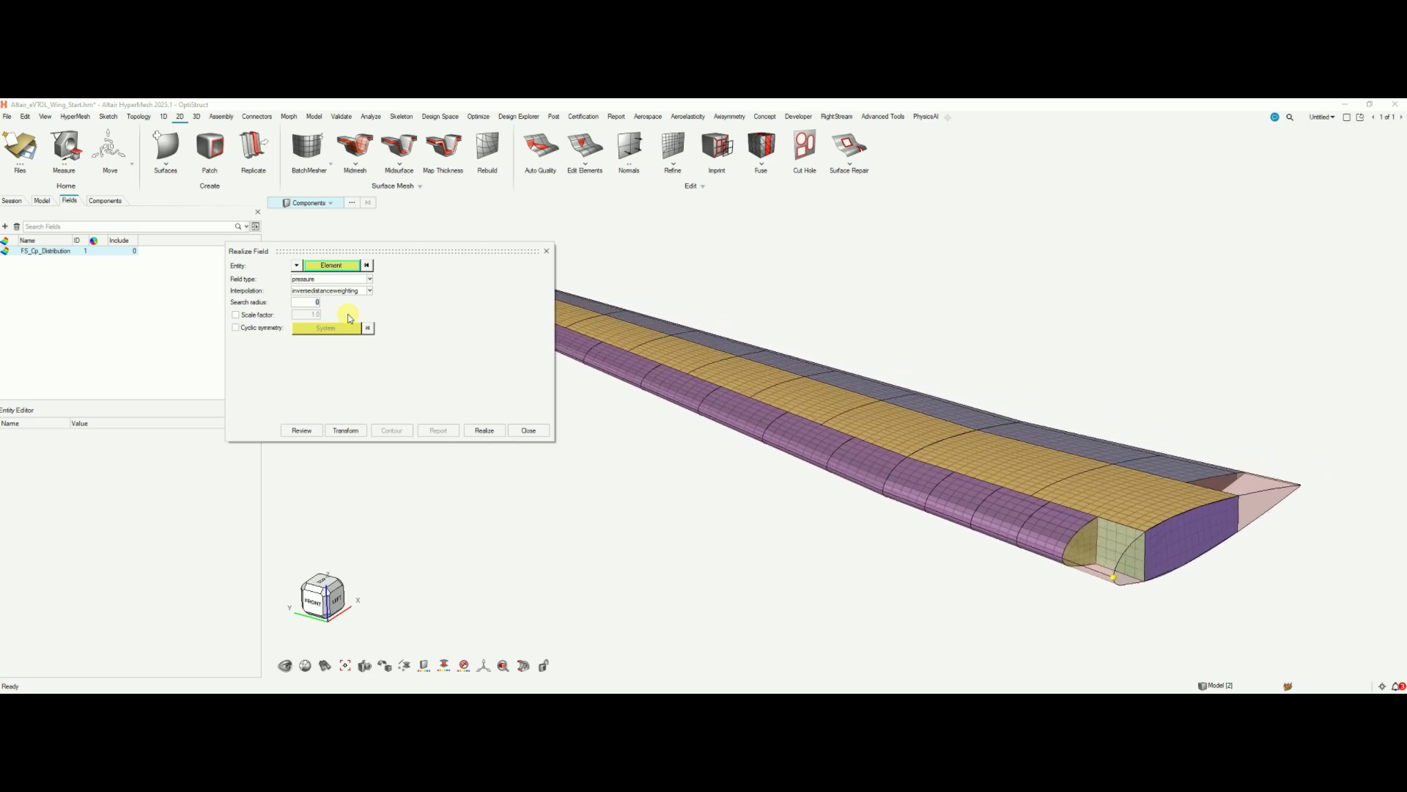
Enter a search radius of 200 and leave the scale factor unchecked for unscaled pressures.
text(00)
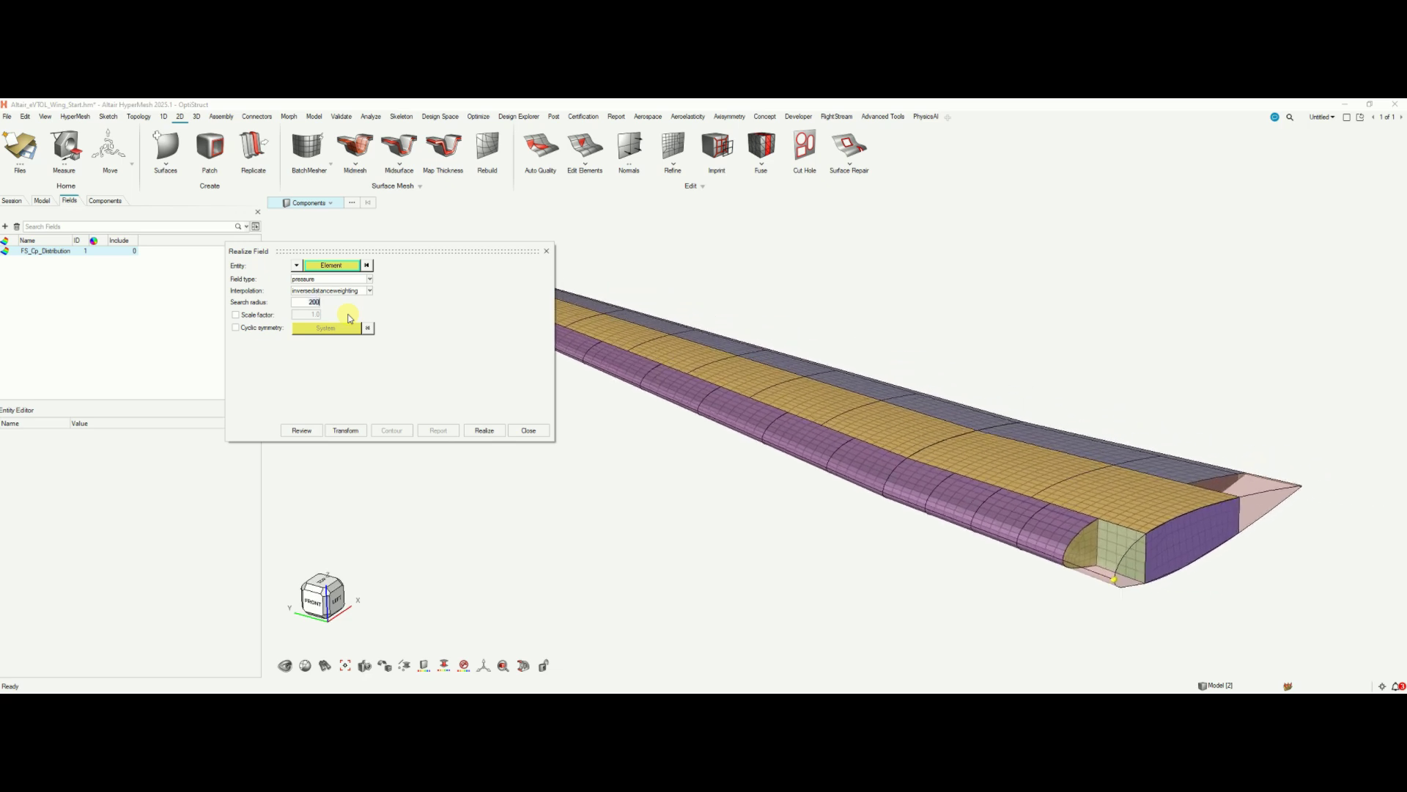
scroll(1026, 540, up, 3)
middle_drag(1034, 543, 953, 507)
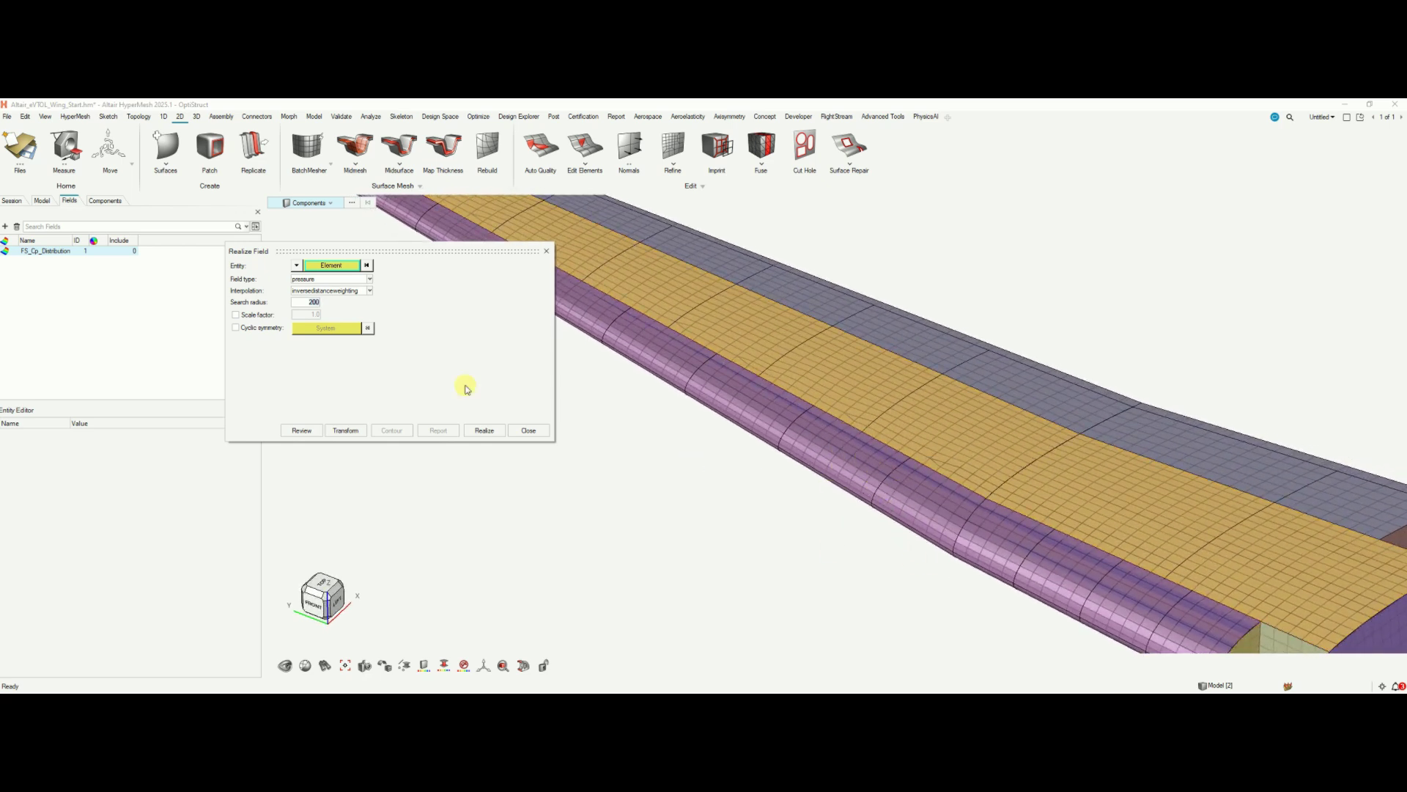
middle_drag(962, 473, 975, 460)
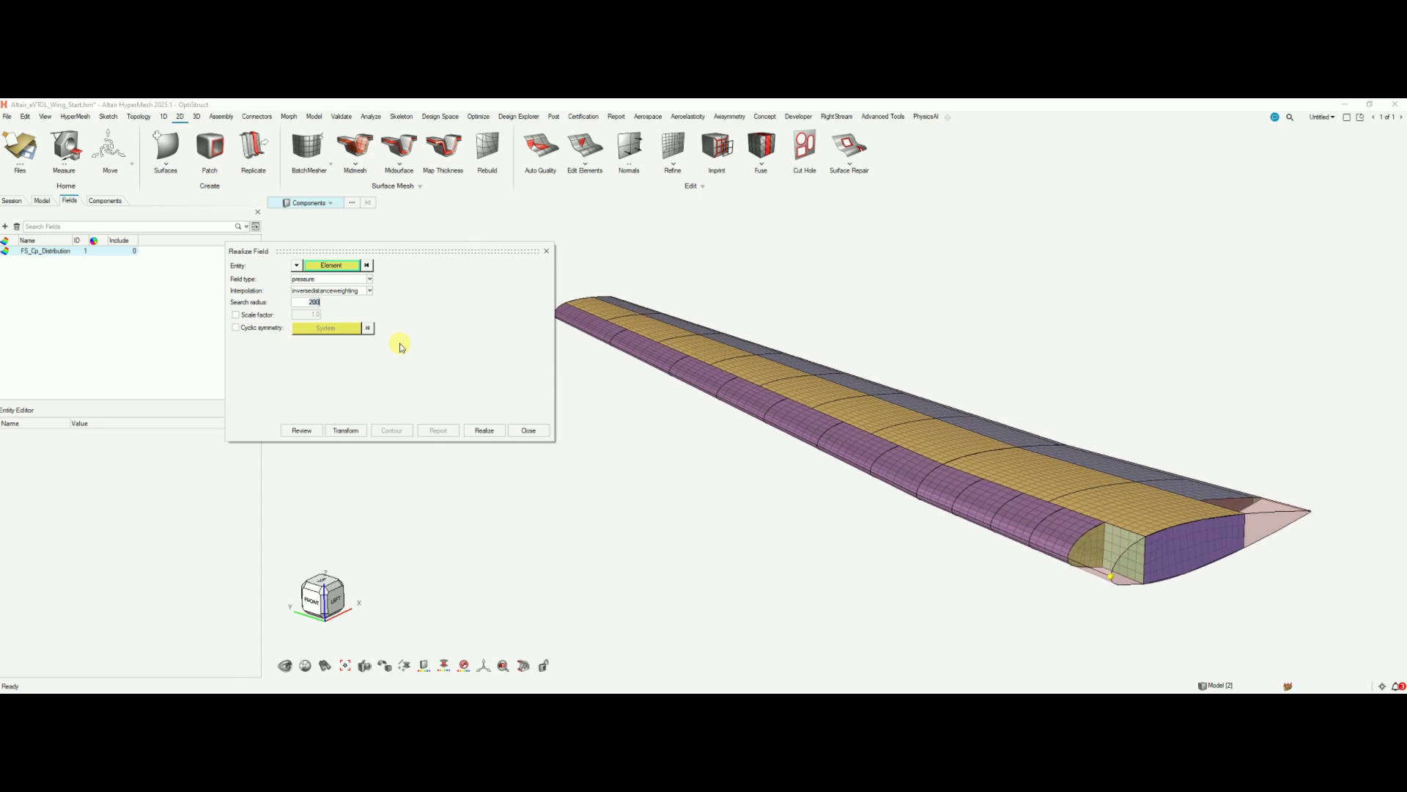
click(264, 319)
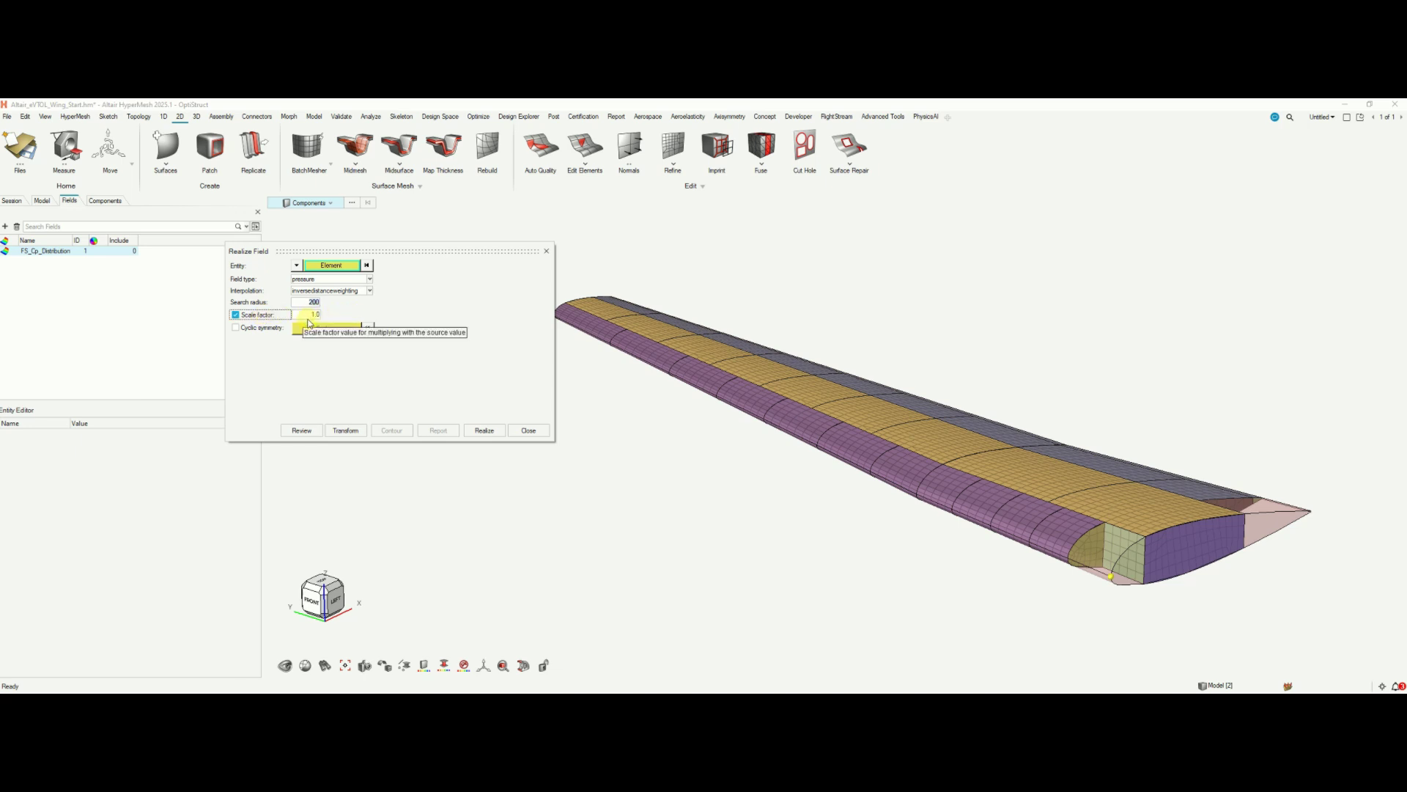
click(267, 314)
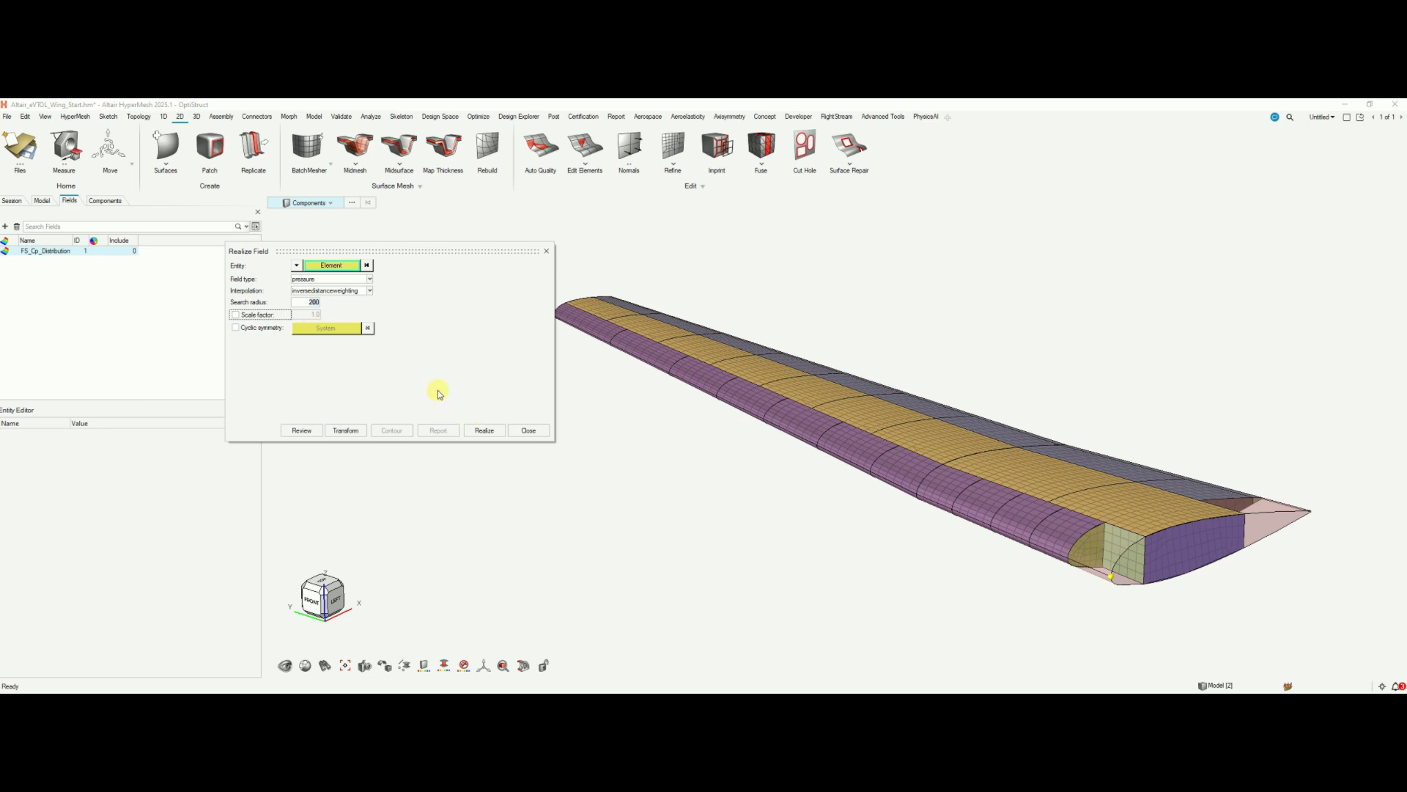
Realize the FS_Cp_Distribution field as pressure loads and display the result as a contour.
click(486, 431)
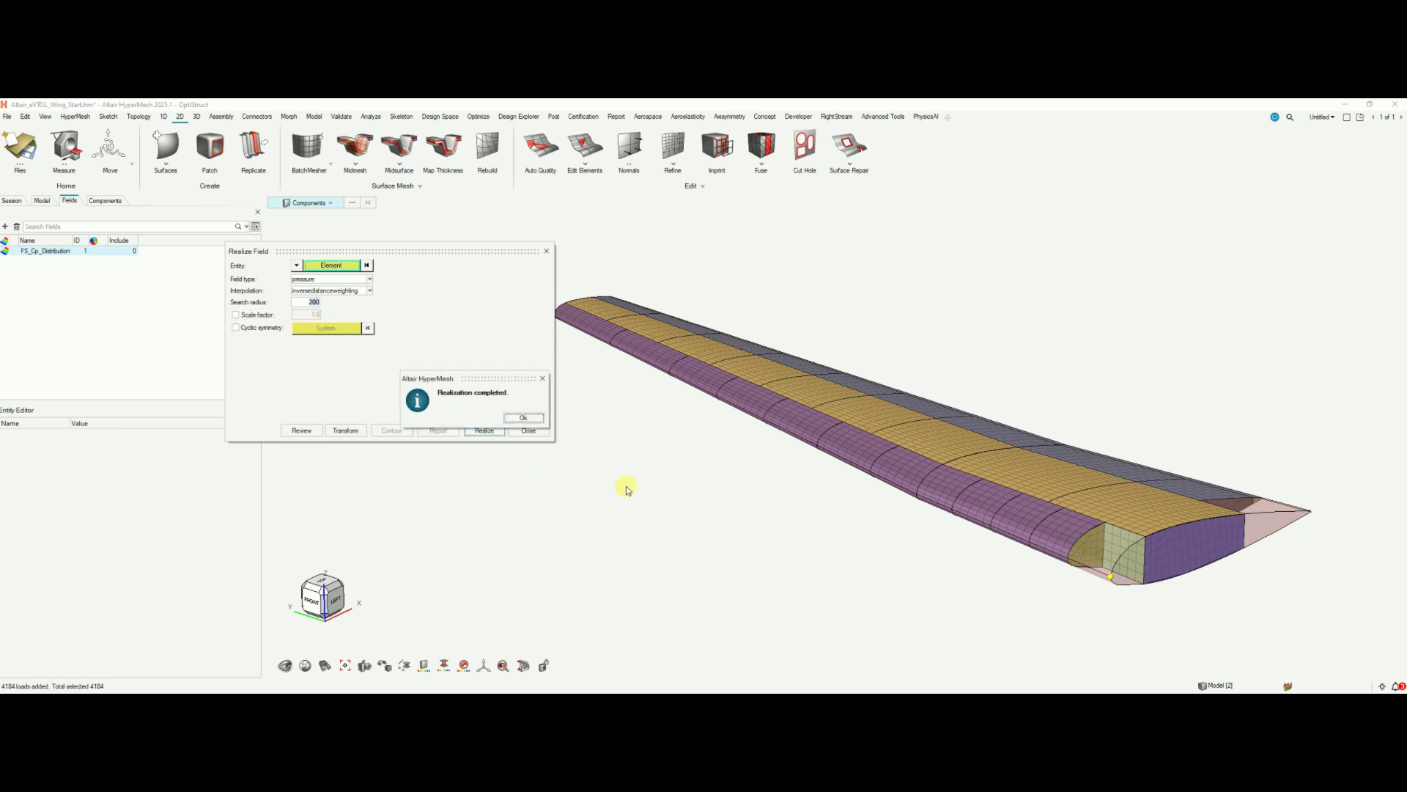
click(523, 418)
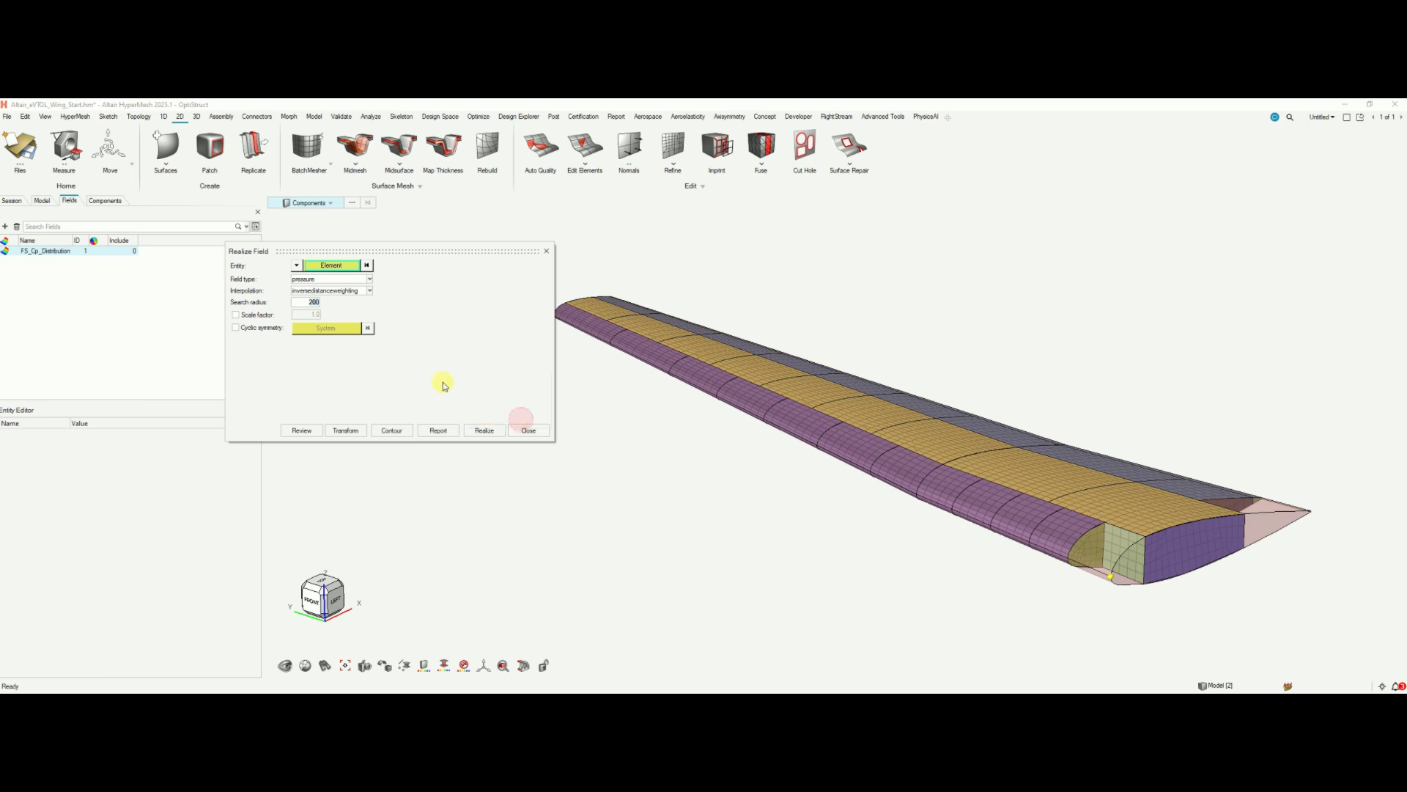
click(398, 436)
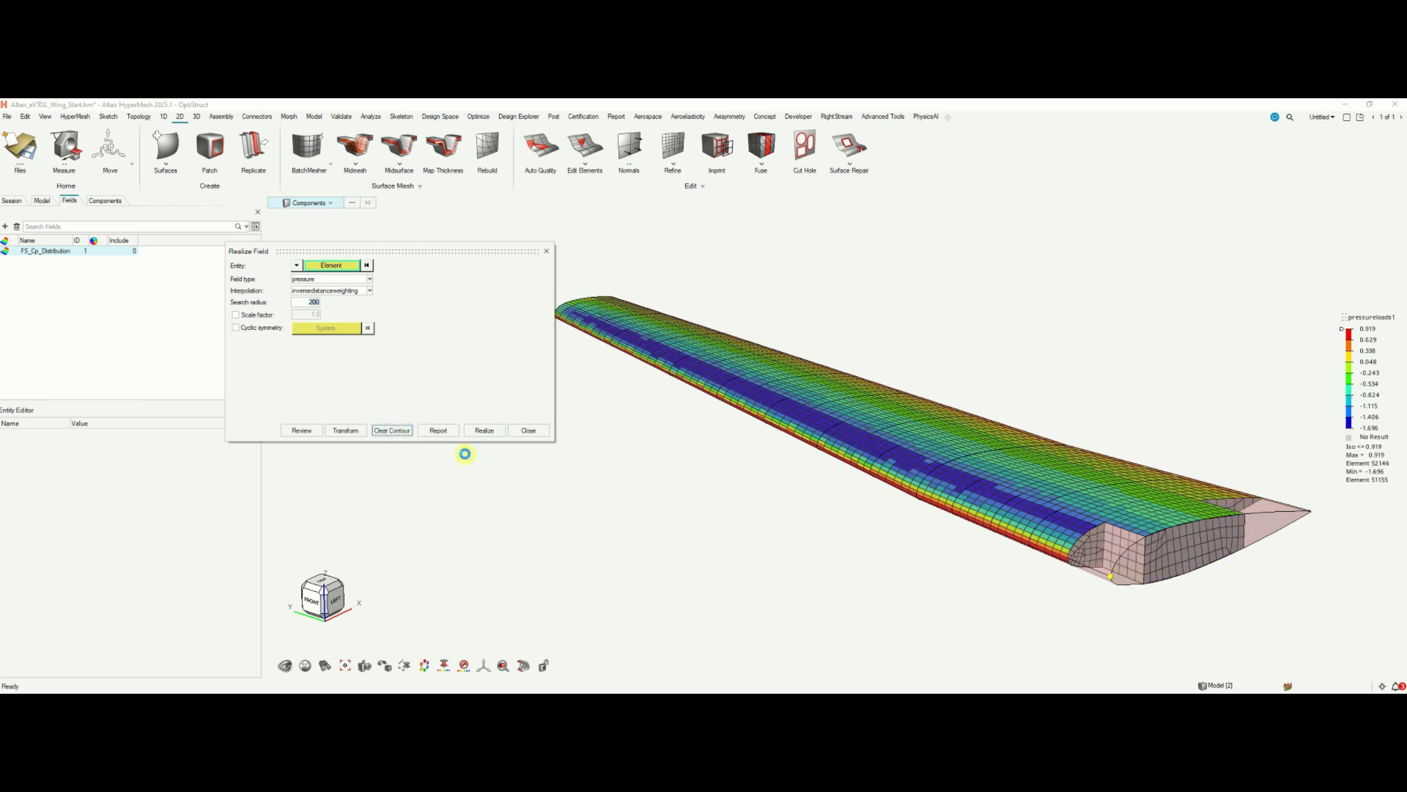
Orbit the wing to its lower surface and move the field settings off the wing.
mouse_move(686, 481)
ctrl+mouse_down()
mouse_move(796, 514)
mouse_move(799, 483)
mouse_move(869, 538)
ctrl+mouse_up()
middle_drag(870, 536, 872, 537)
ctrl+drag(873, 541, 568, 473)
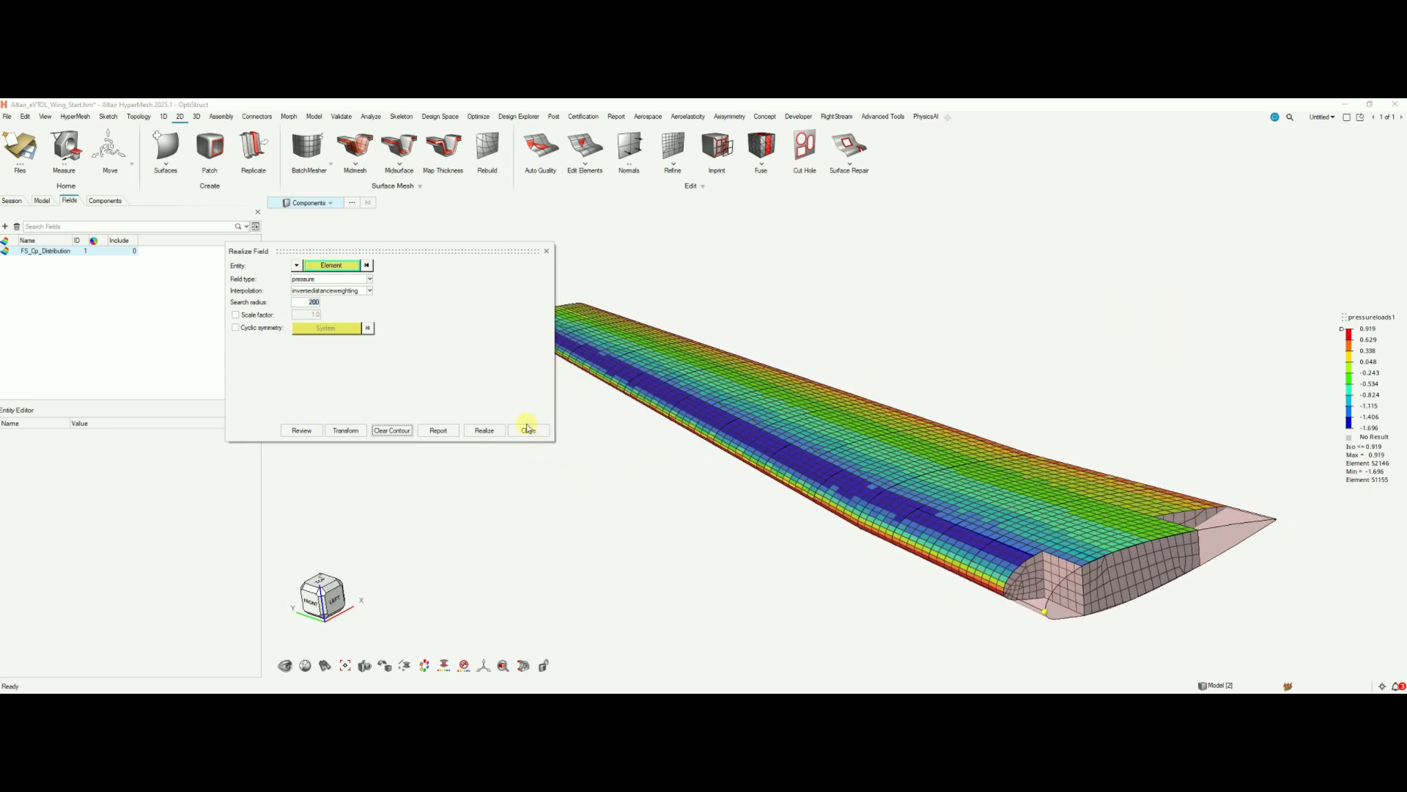
drag(484, 250, 392, 247)
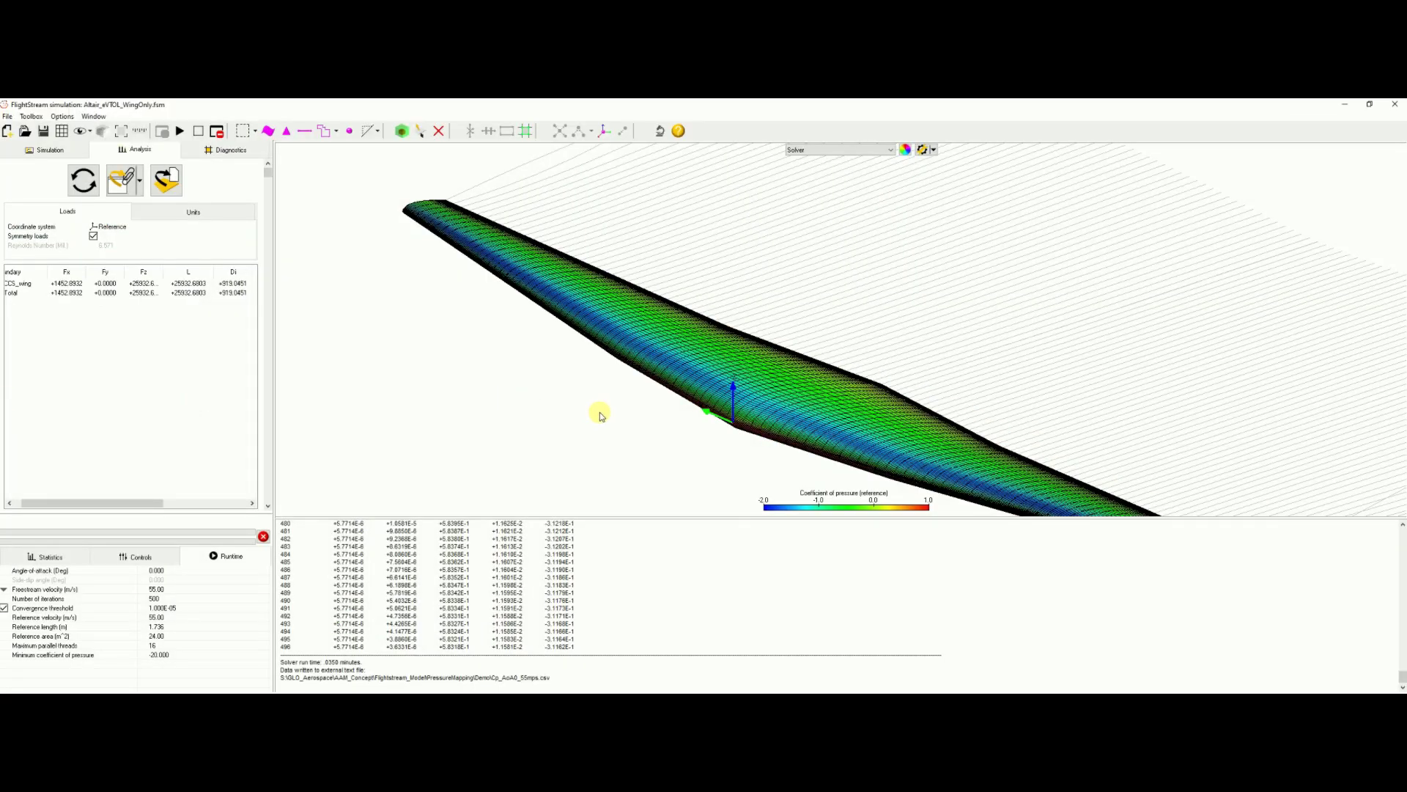
Orbit the FlightStream Cp plot to low and edge-on views with the mesh lines hidden.
right_drag(600, 415, 728, 449)
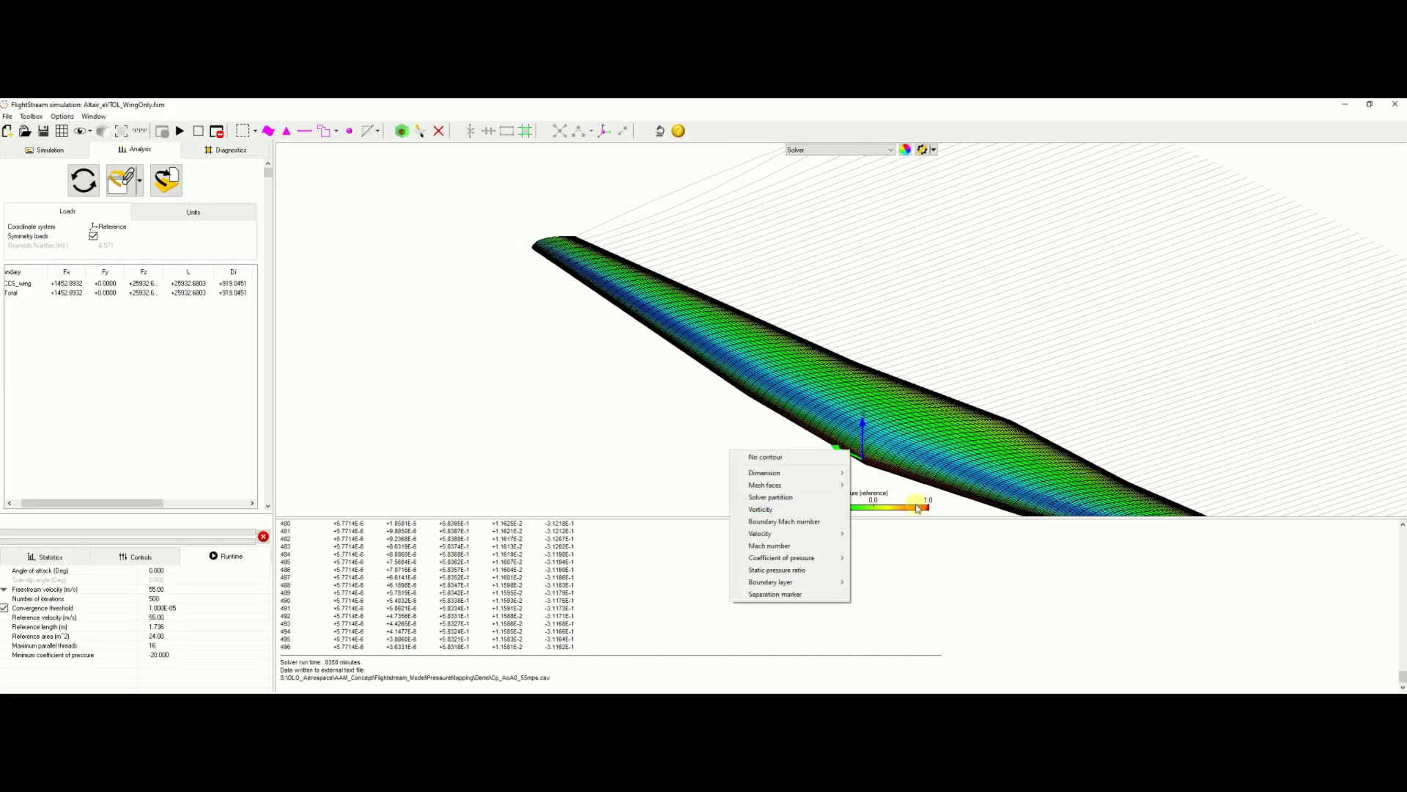
click(678, 442)
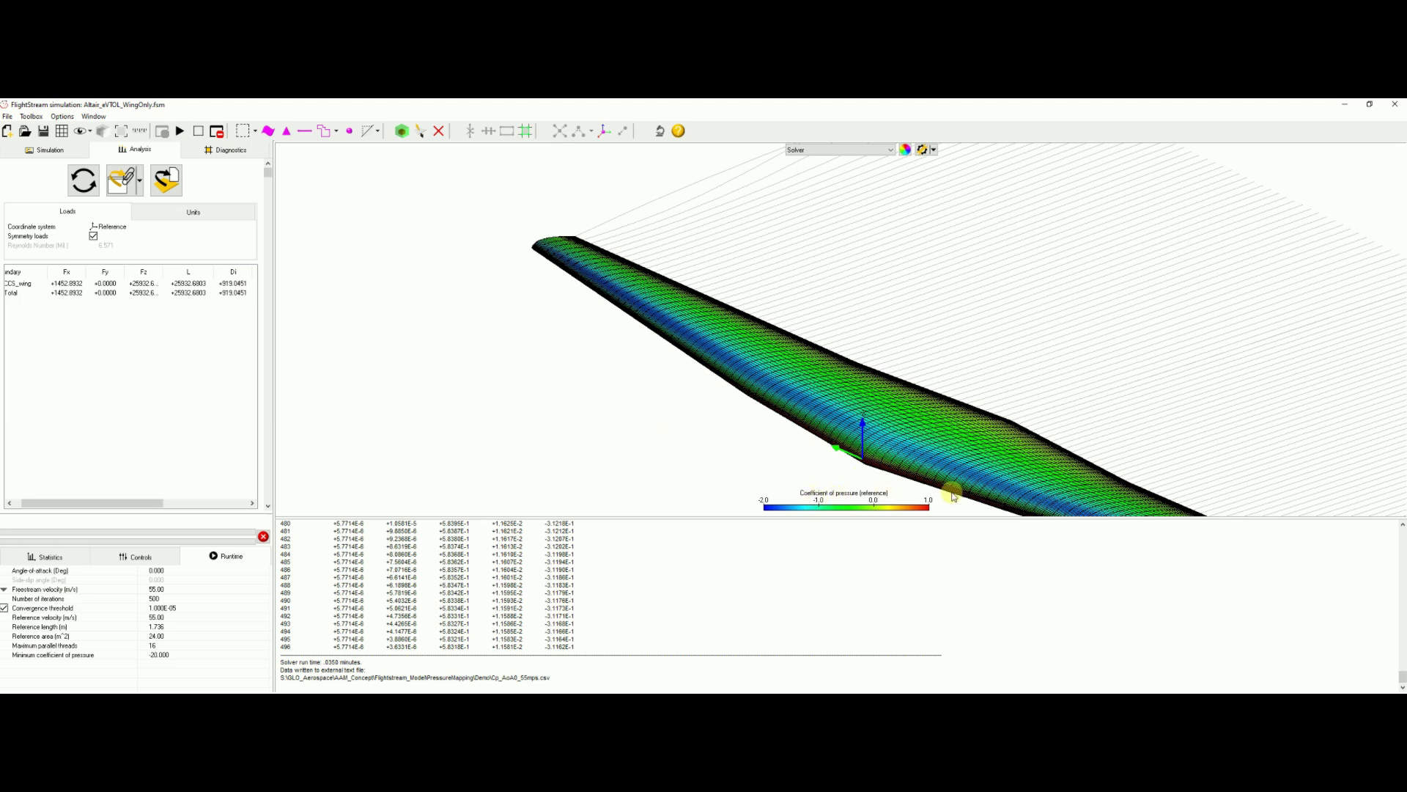
scroll(721, 442, down, 1)
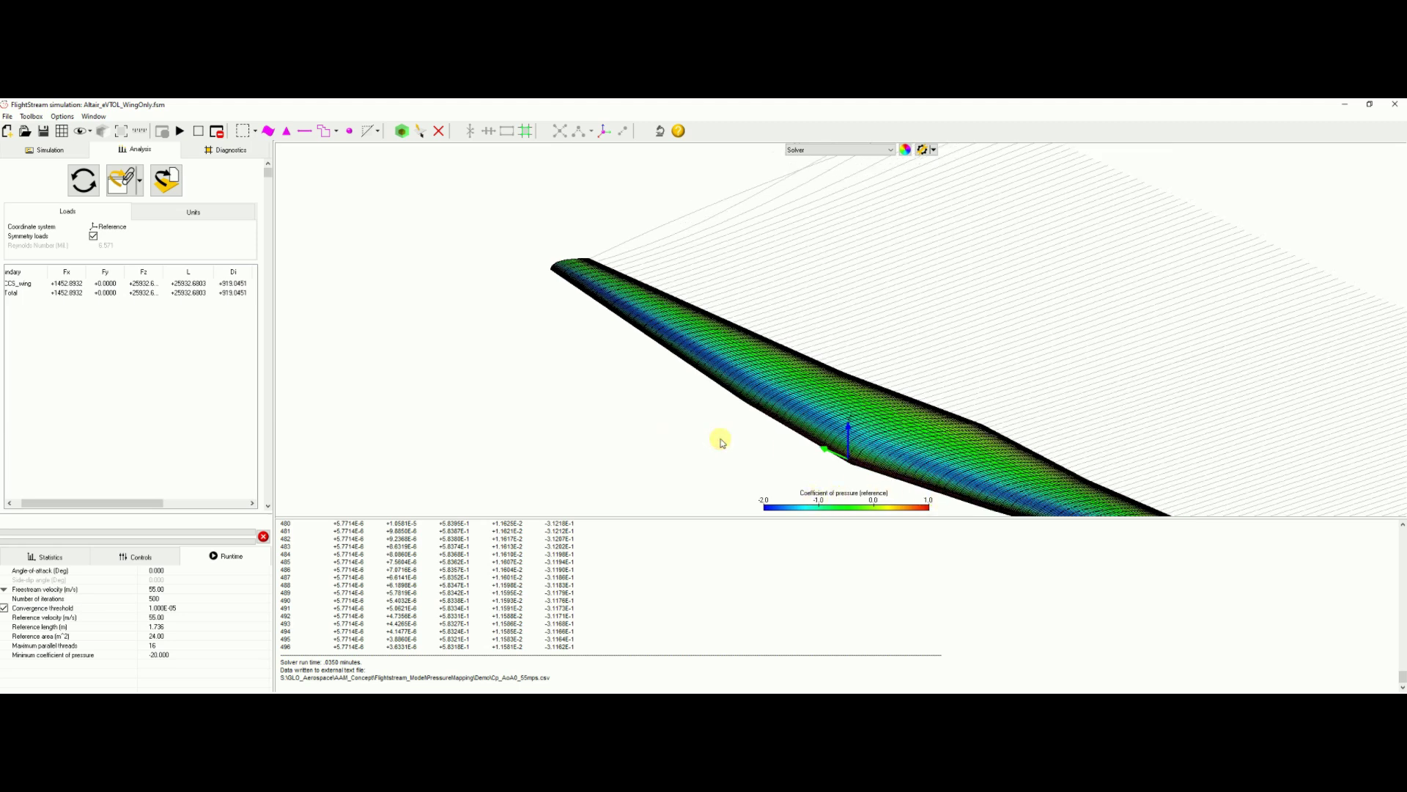
drag(722, 442, 891, 192)
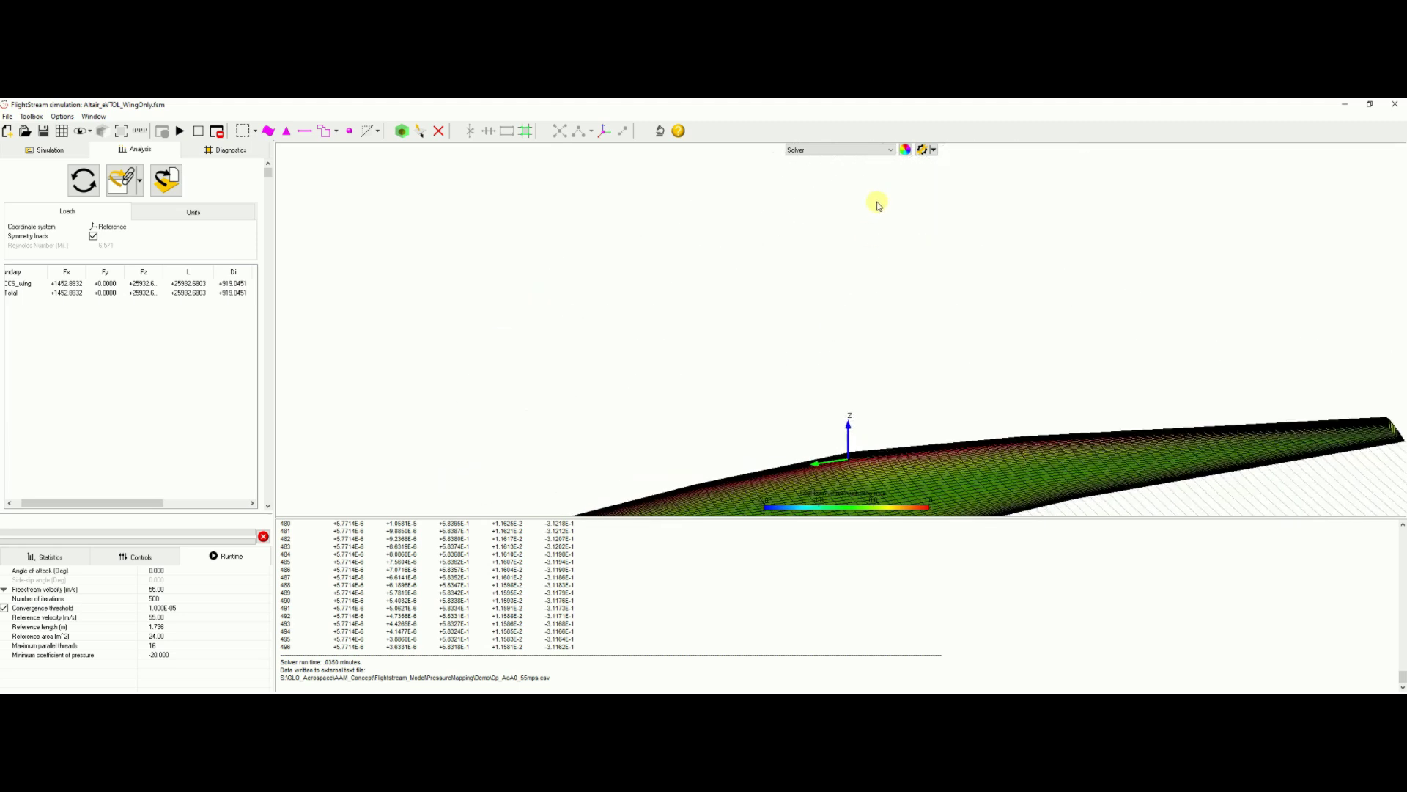
click(63, 131)
drag(823, 428, 825, 383)
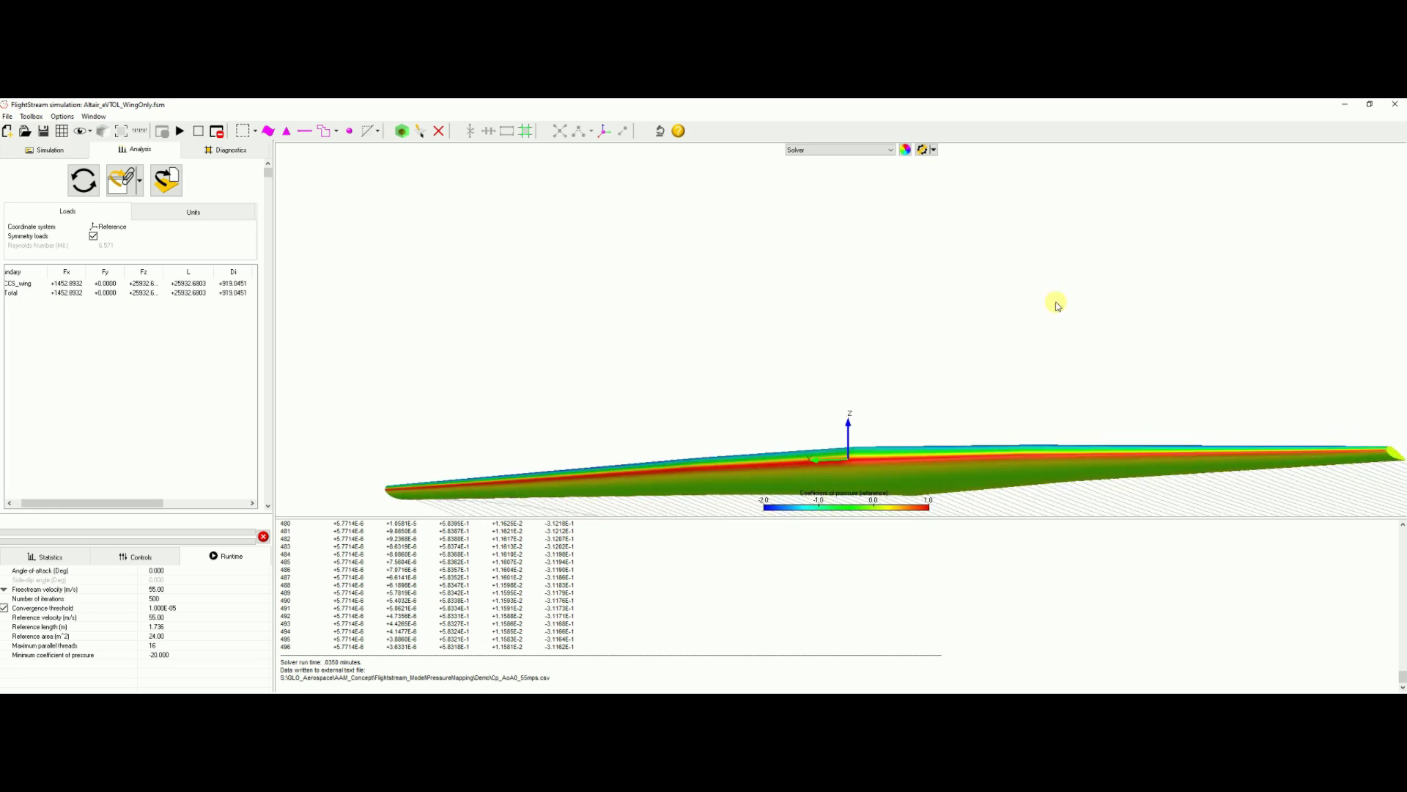
Return to HyperMesh and orbit the wing to review the pressure contour on underside and top.
click(1345, 105)
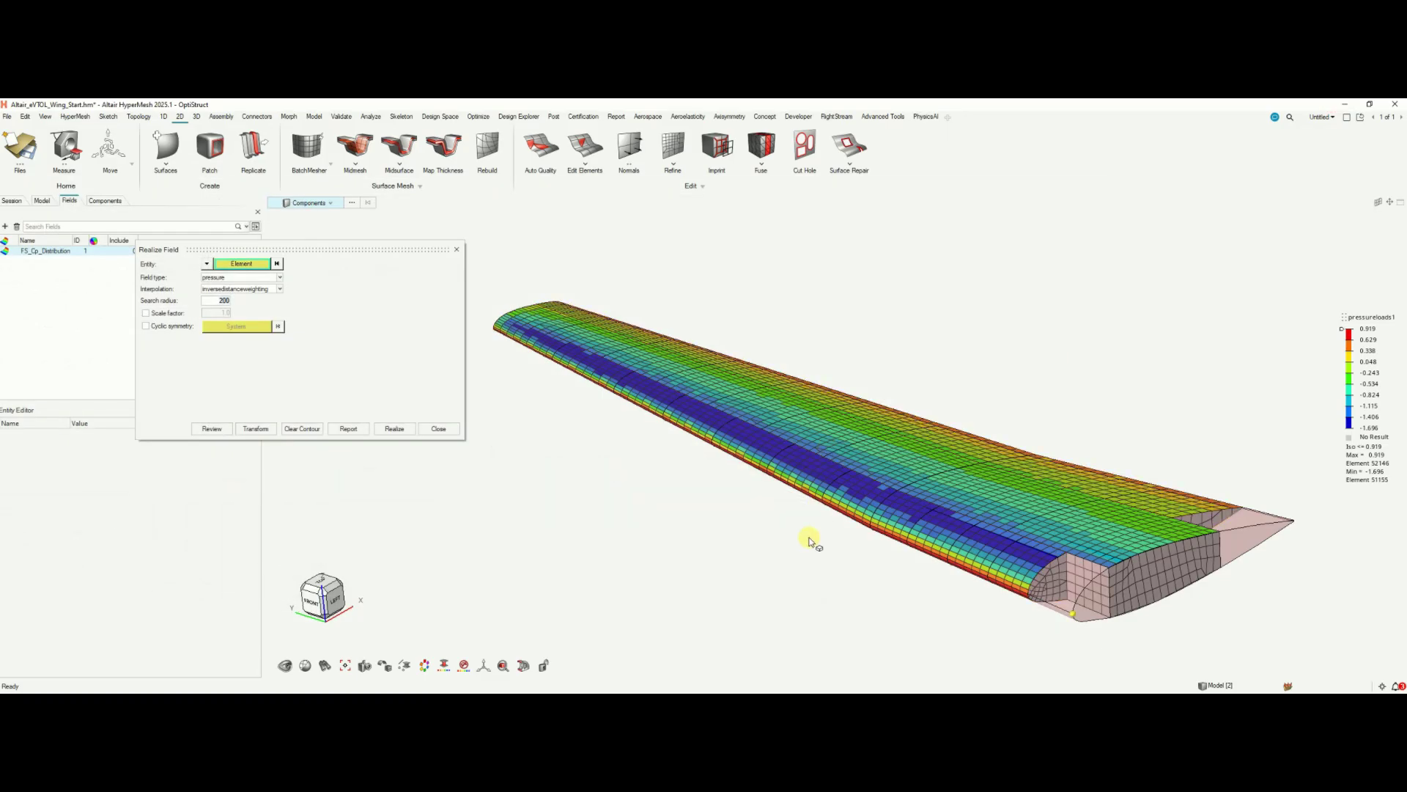
drag(802, 544, 802, 473)
click(771, 532)
middle_drag(771, 532, 766, 537)
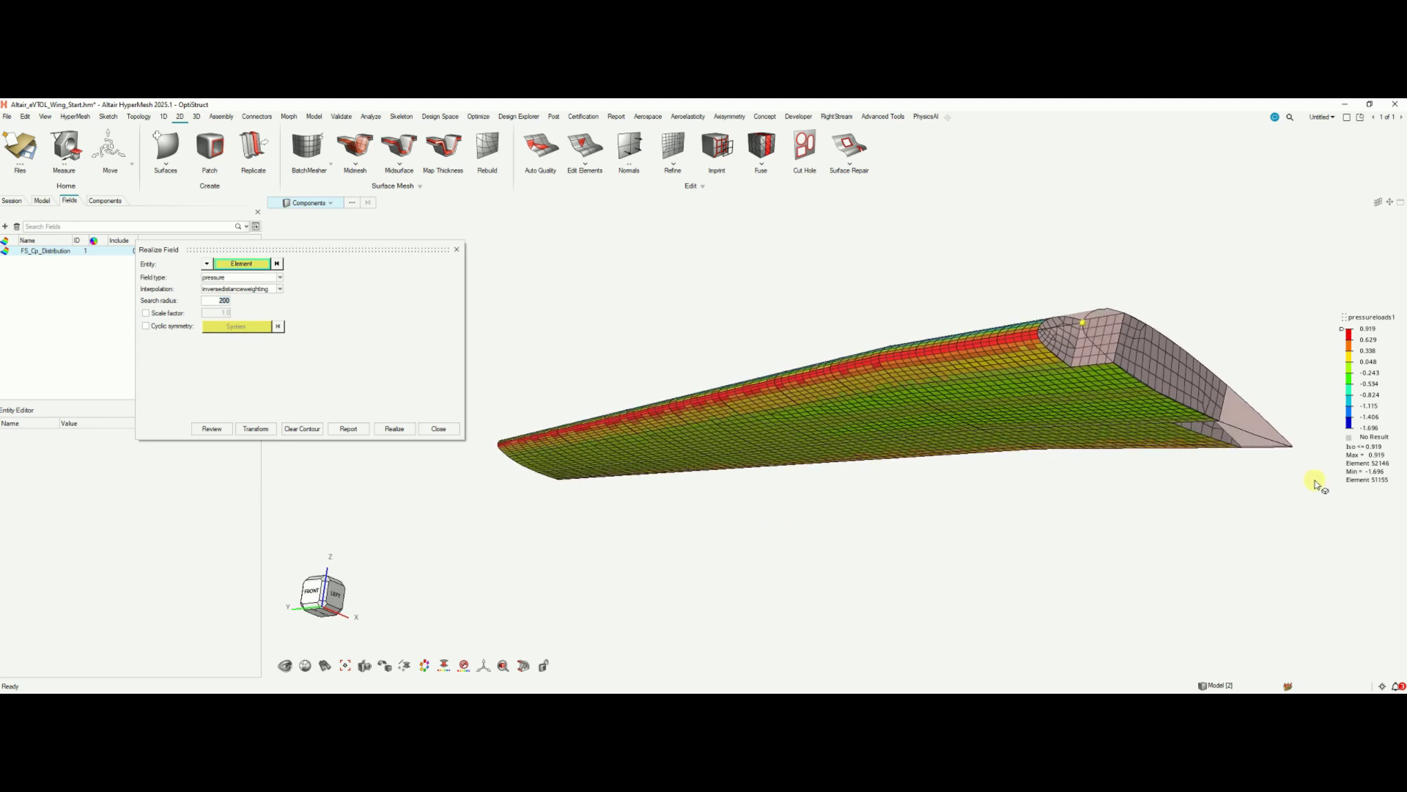
middle_drag(1315, 481, 1315, 480)
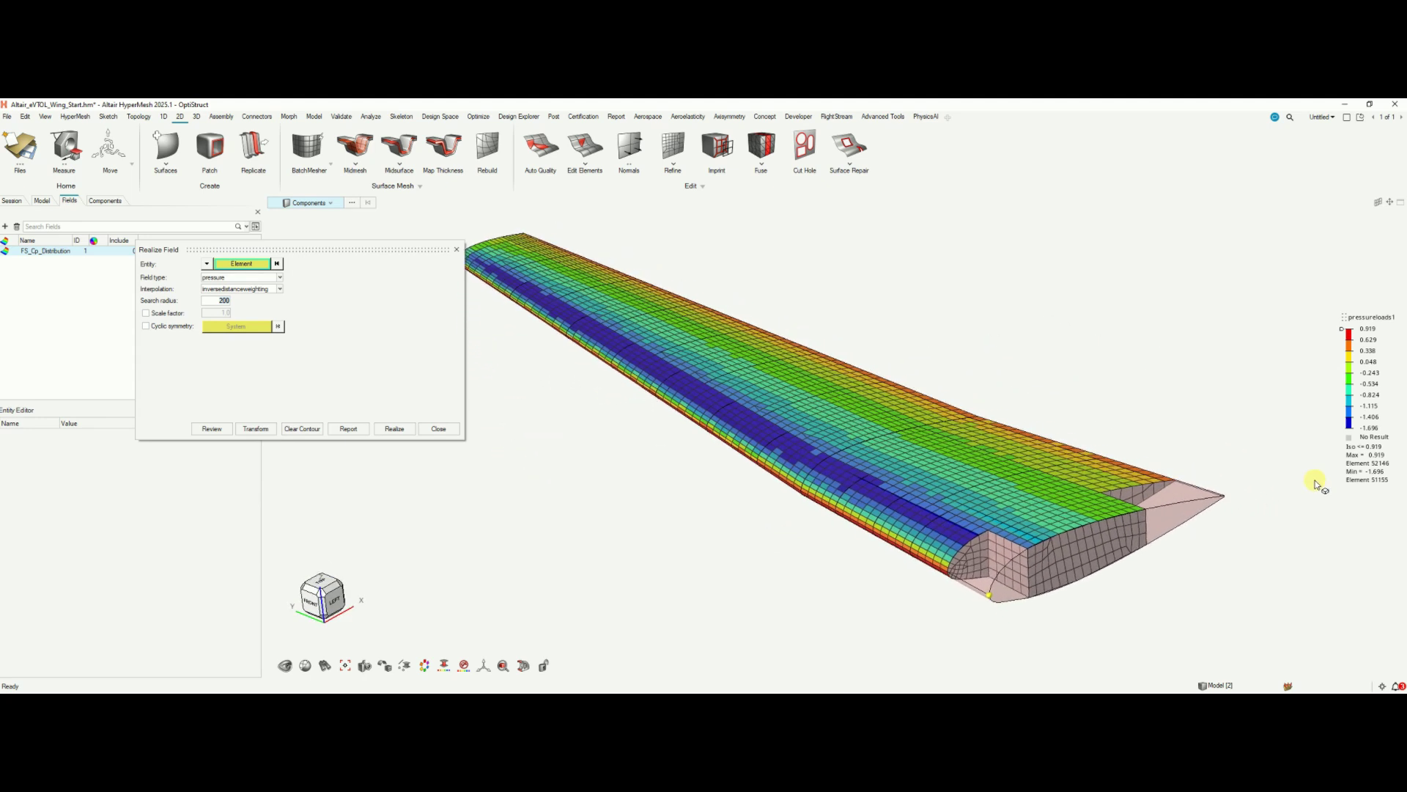
ctrl+drag(1315, 481, 1315, 481)
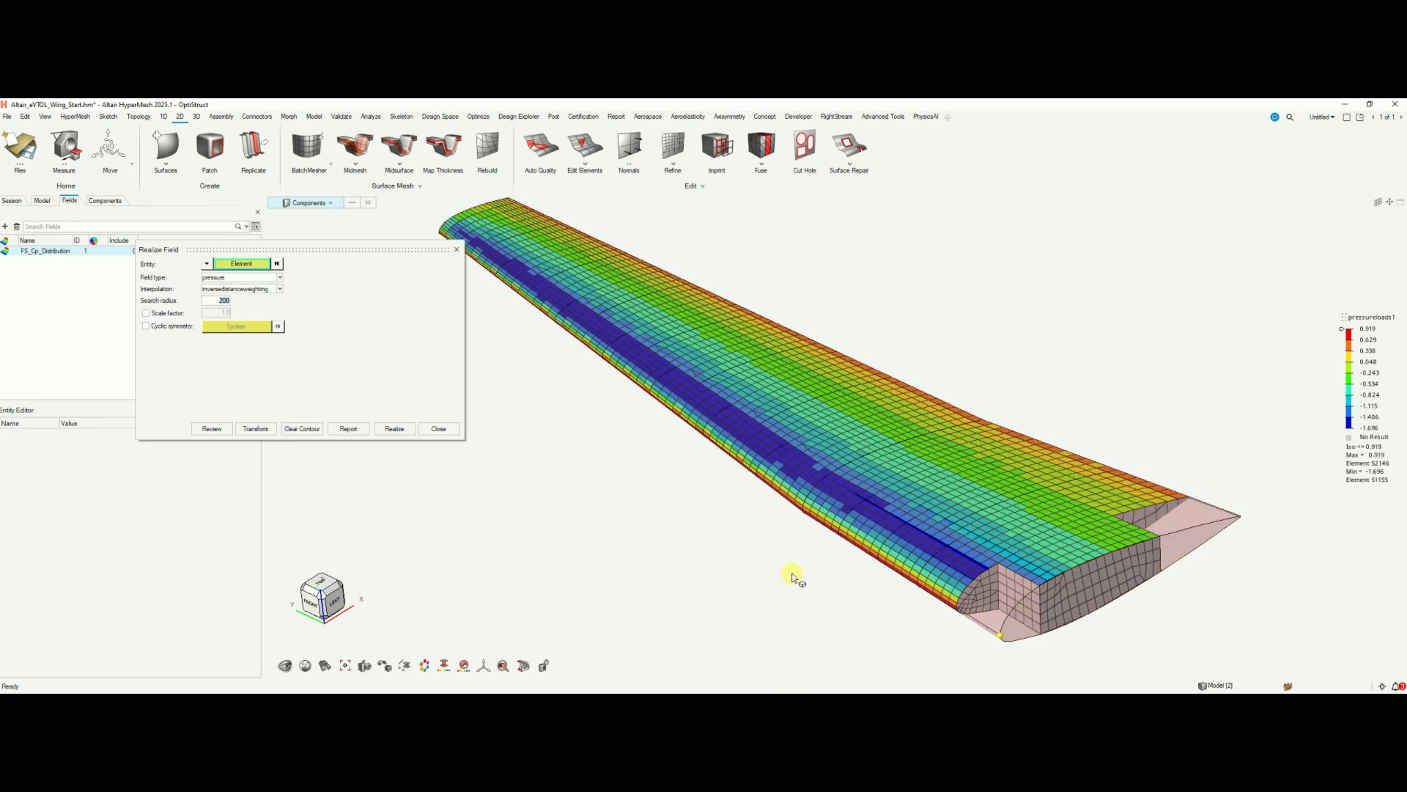
middle_drag(792, 574, 1164, 470)
middle_drag(876, 601, 1082, 546)
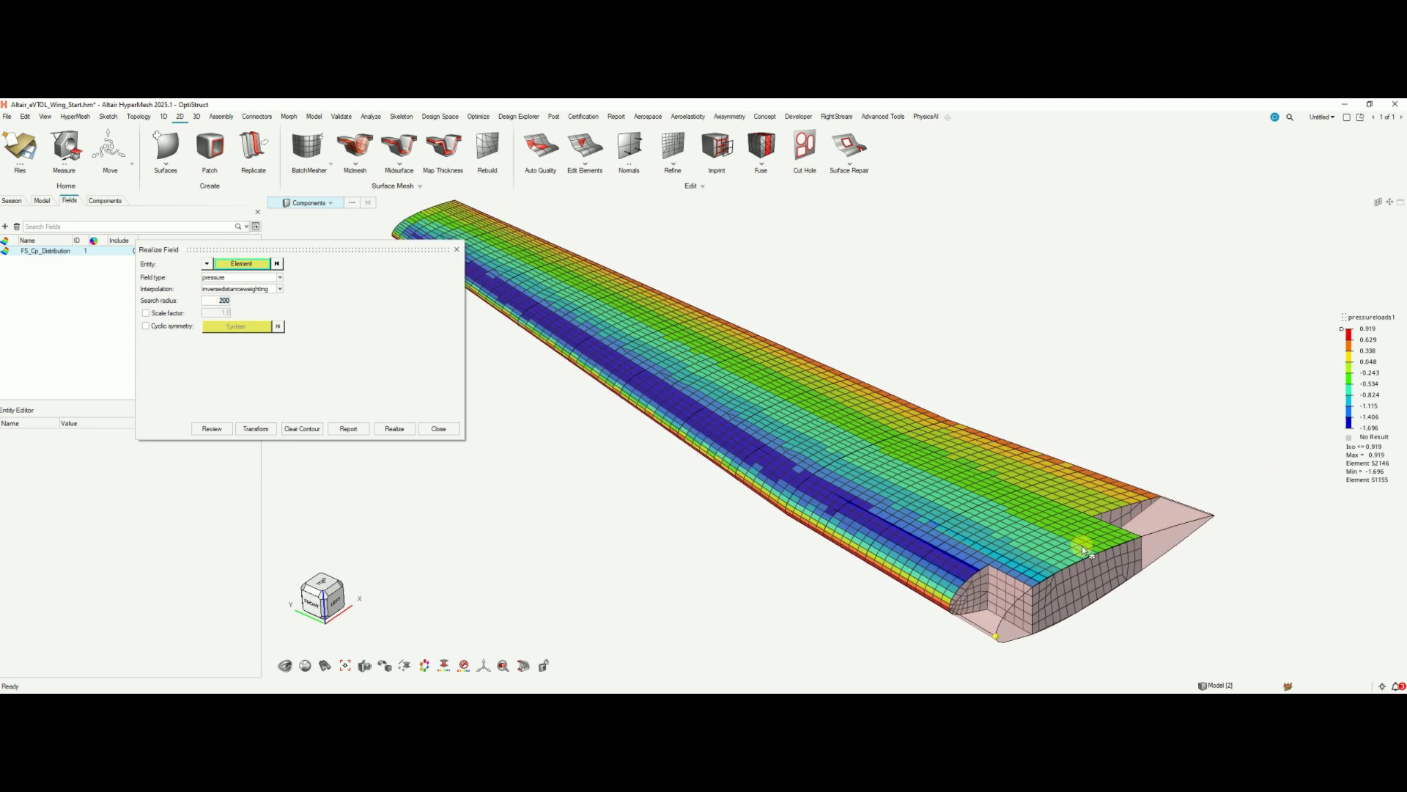
ctrl+drag(1083, 548, 1271, 490)
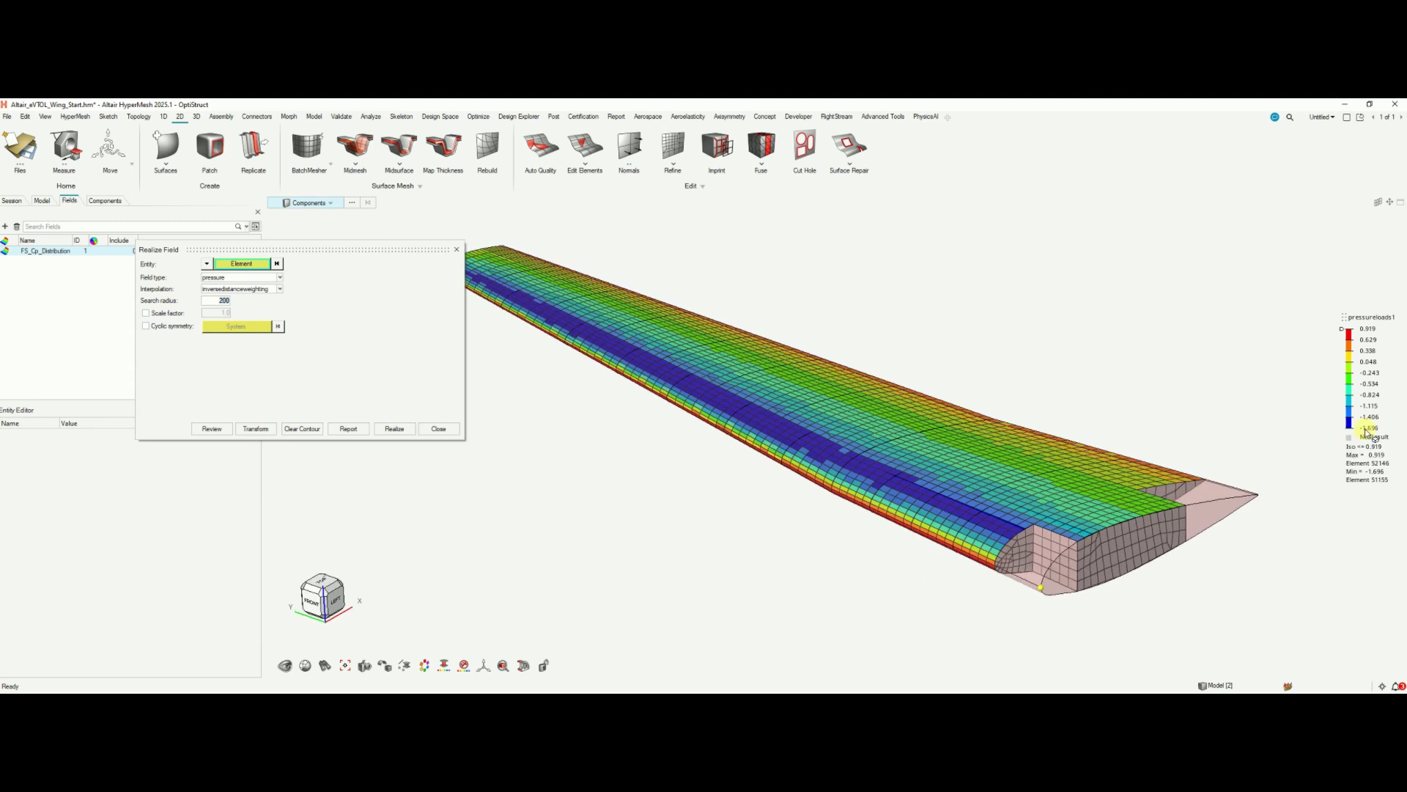
Inspect the contour legend minimum of -1.696 without changing it, then pan the wing clear.
click(1365, 429)
double_click(1371, 428)
click(1011, 632)
middle_drag(911, 604, 712, 572)
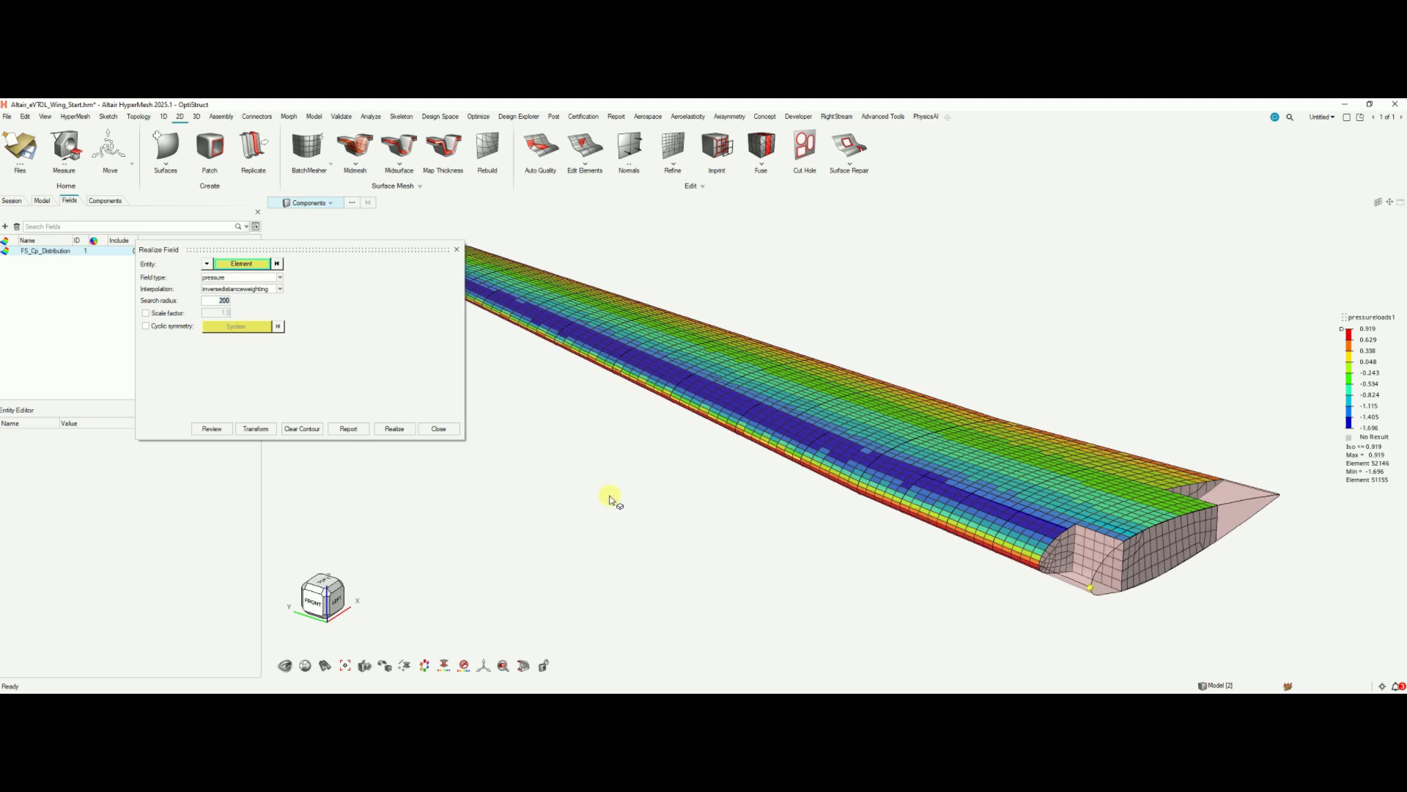
right_drag(469, 448, 507, 455)
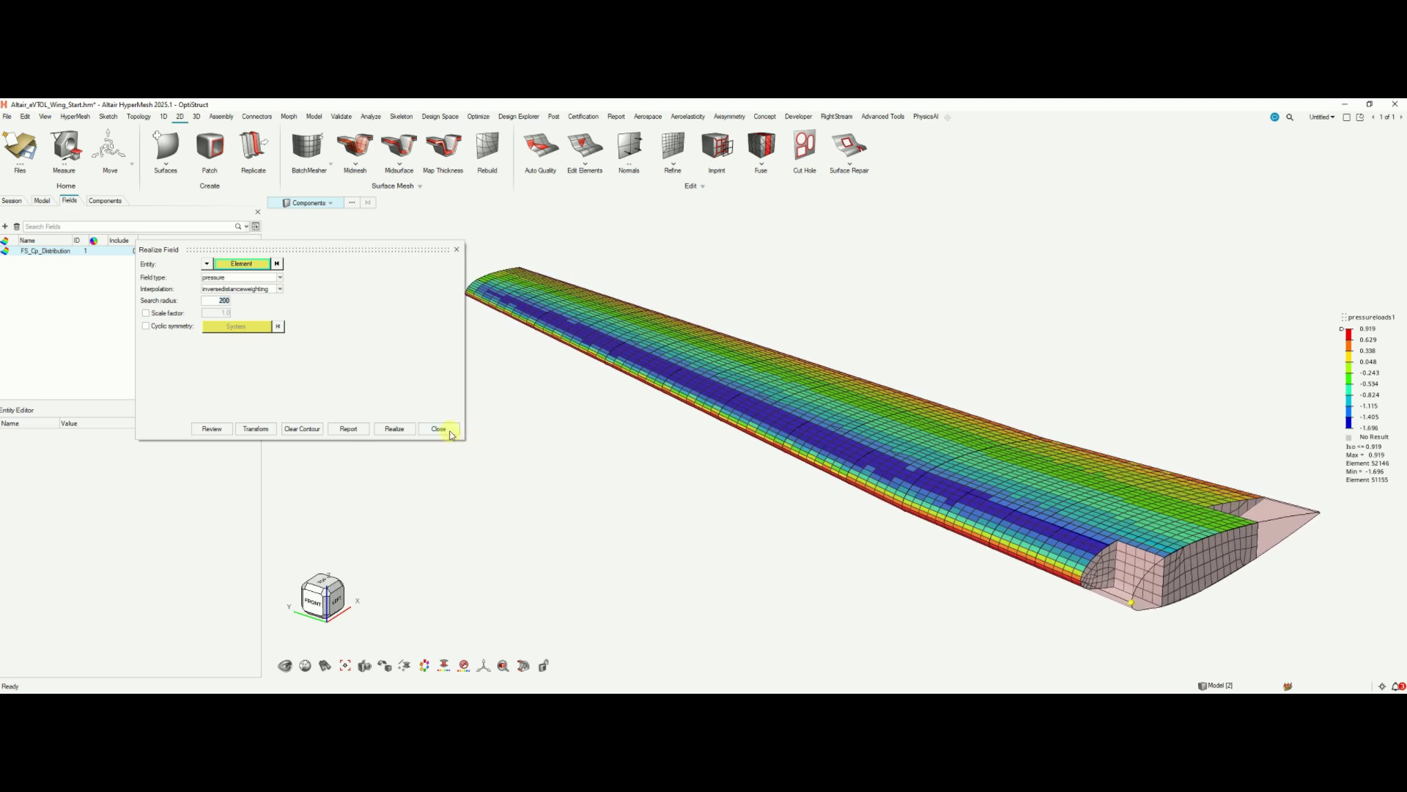
Close the field realization so the wing mesh returns to component colours, then orbit to review it.
click(439, 429)
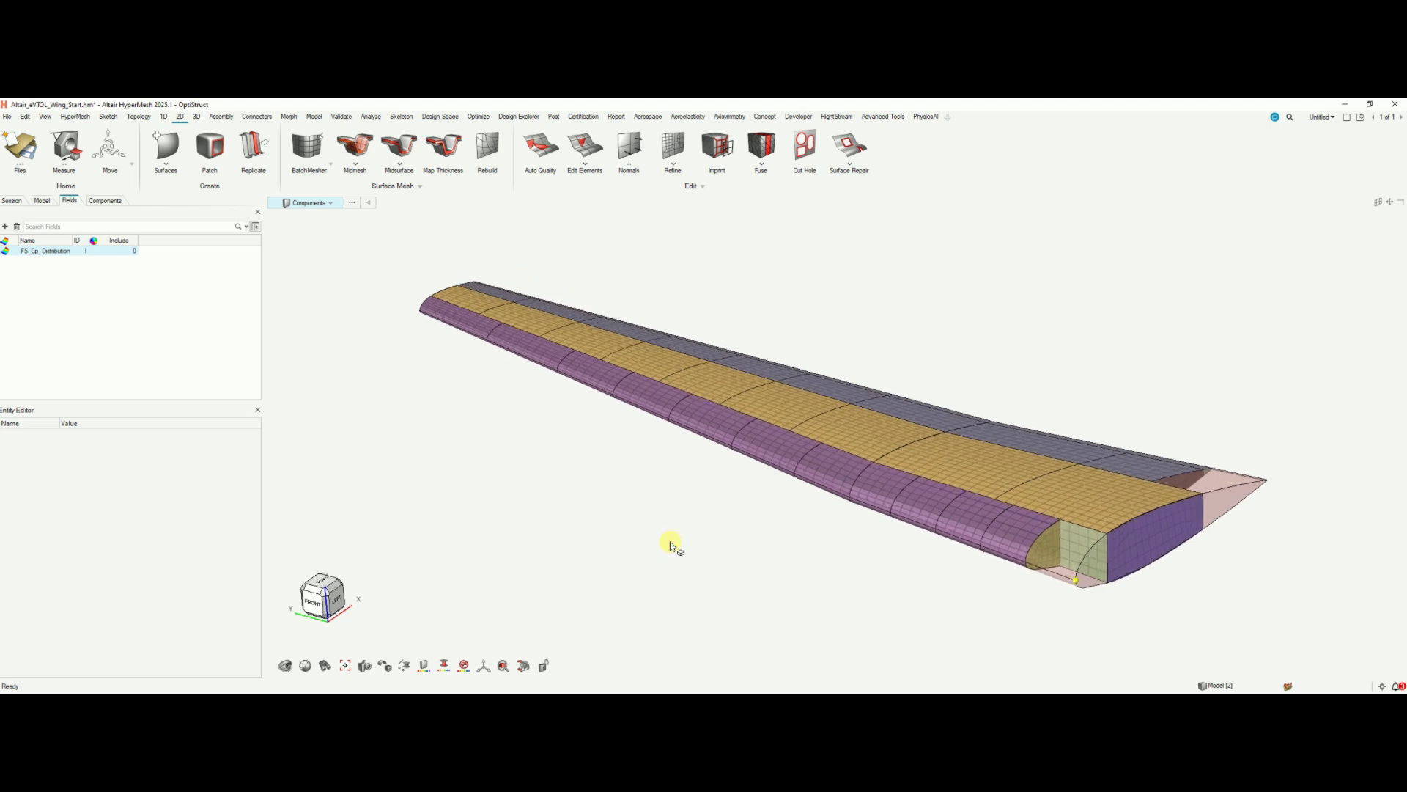
middle_drag(670, 541, 660, 532)
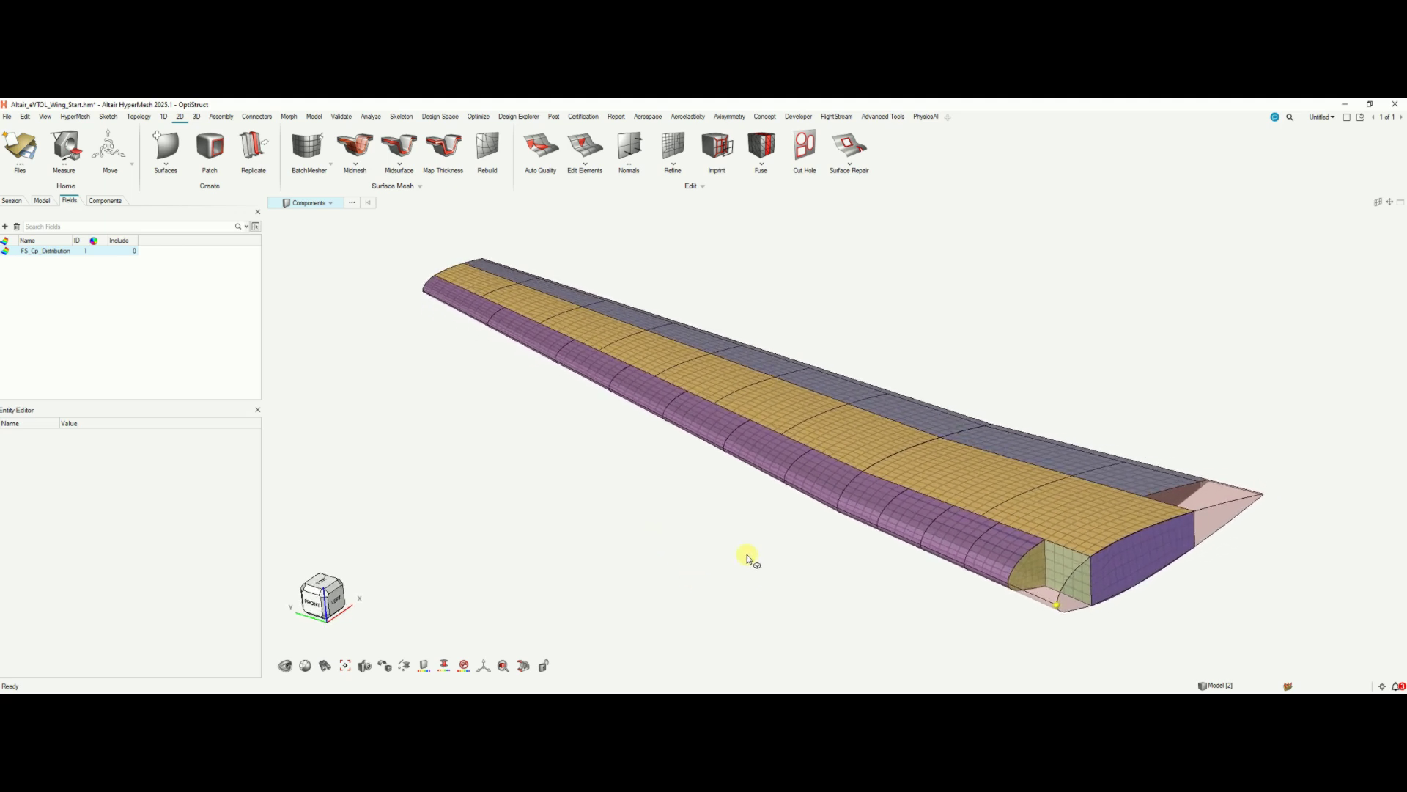
middle_drag(747, 560, 740, 555)
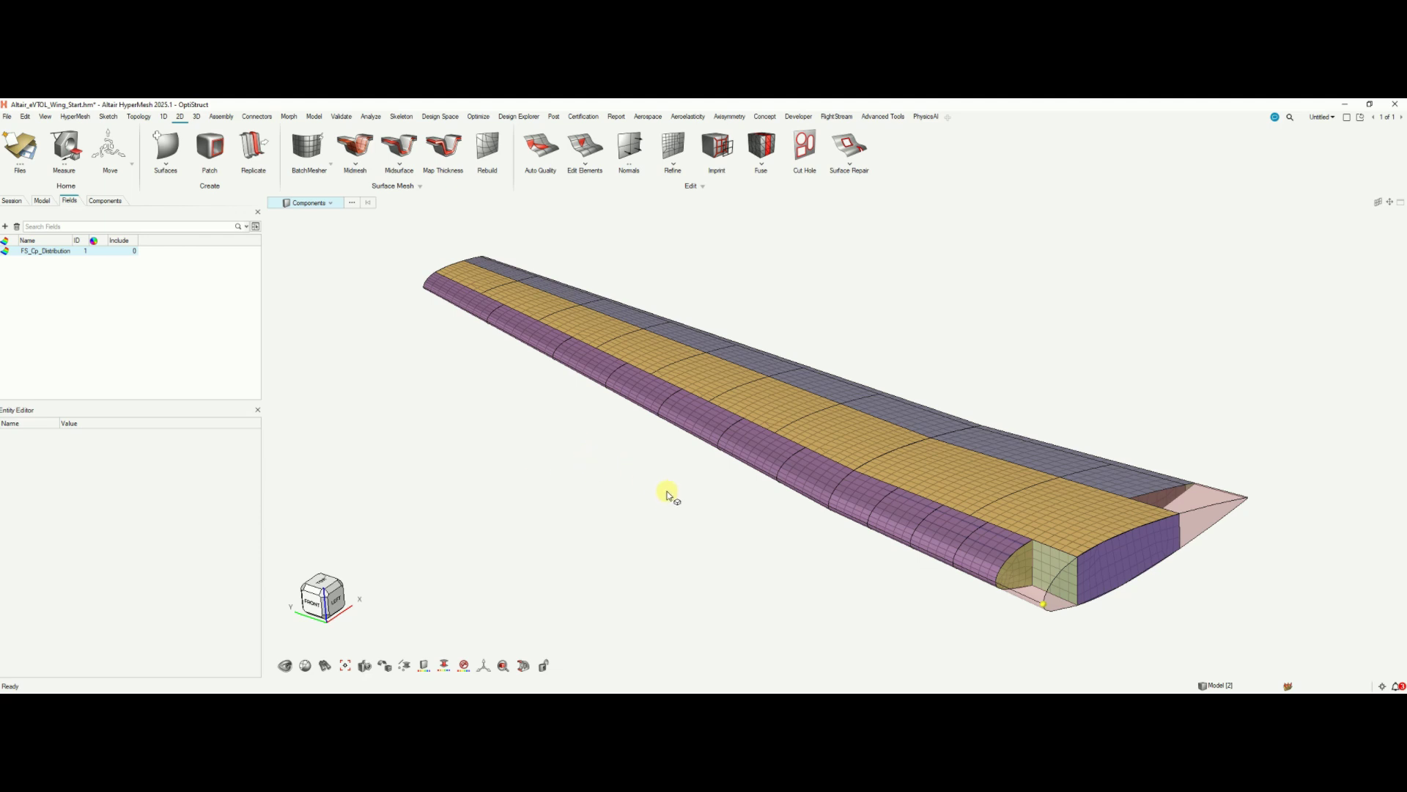
middle_drag(675, 512, 675, 510)
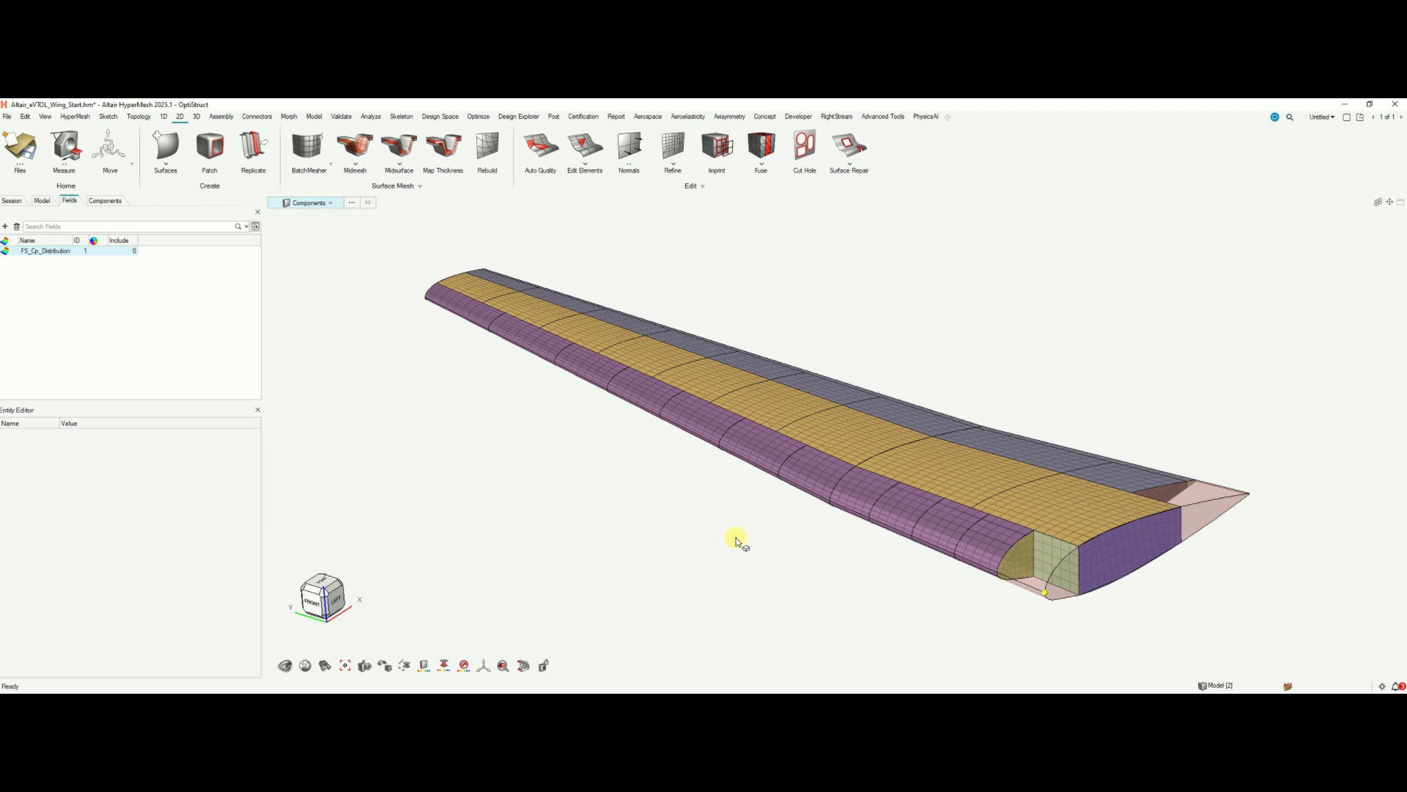
middle_drag(736, 538, 987, 617)
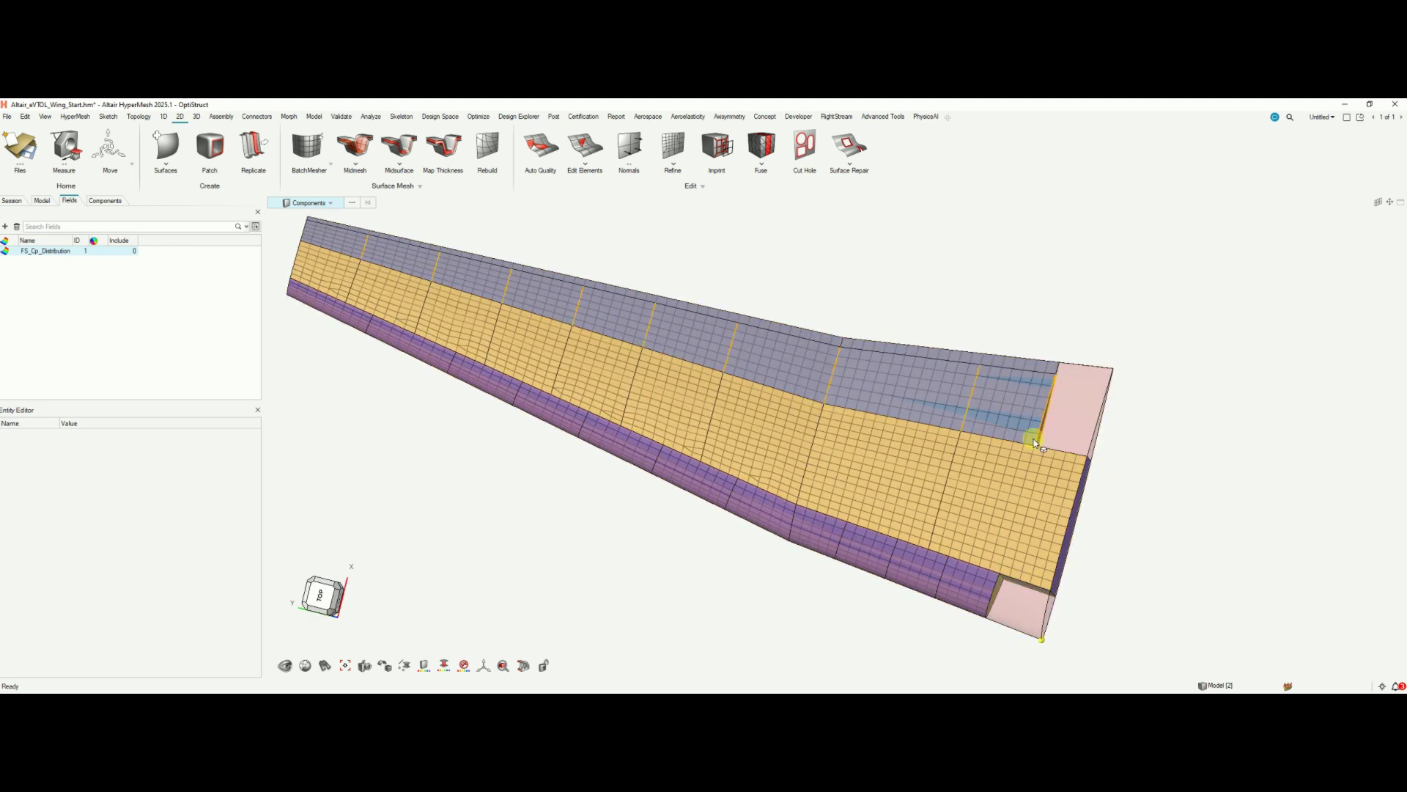
middle_drag(1118, 404, 758, 561)
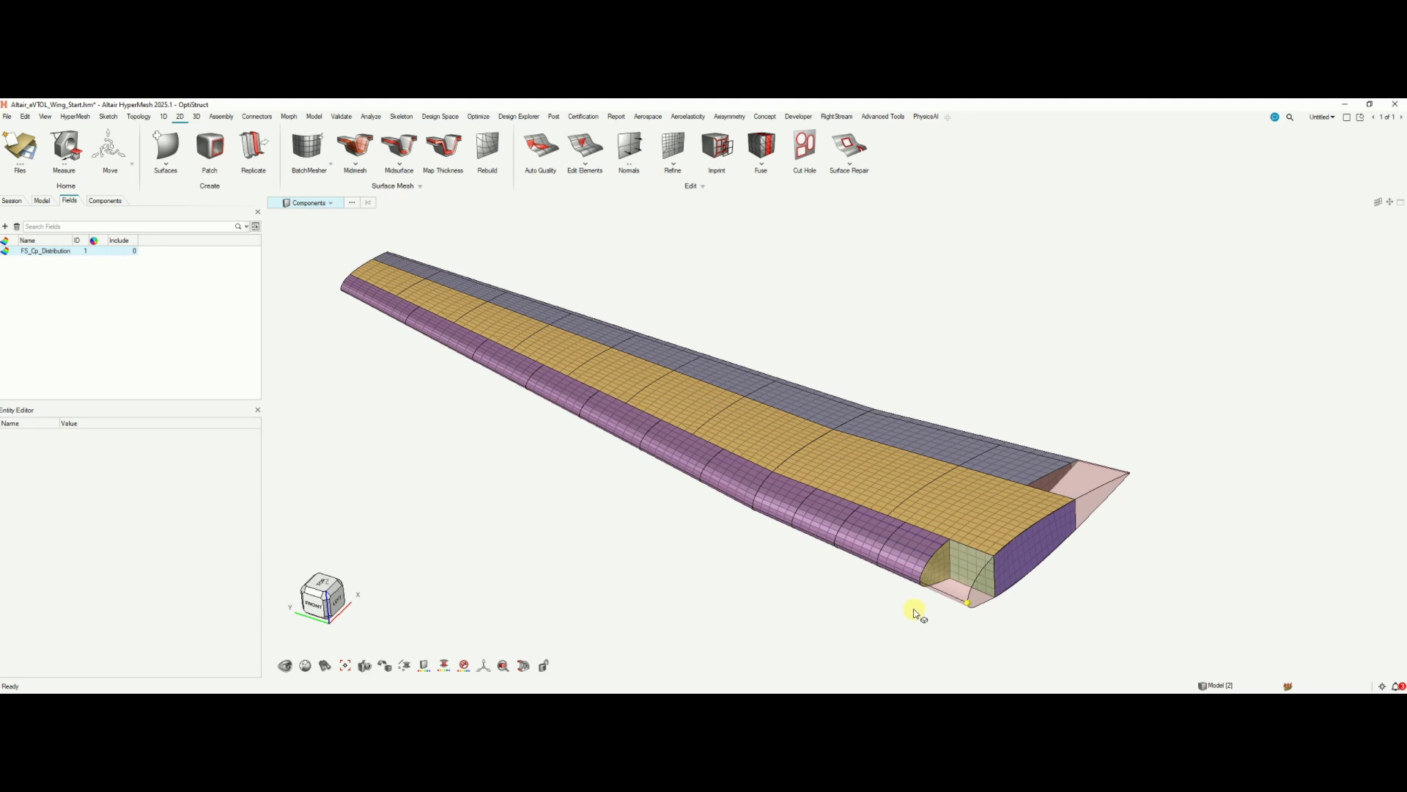
middle_drag(915, 612, 912, 583)
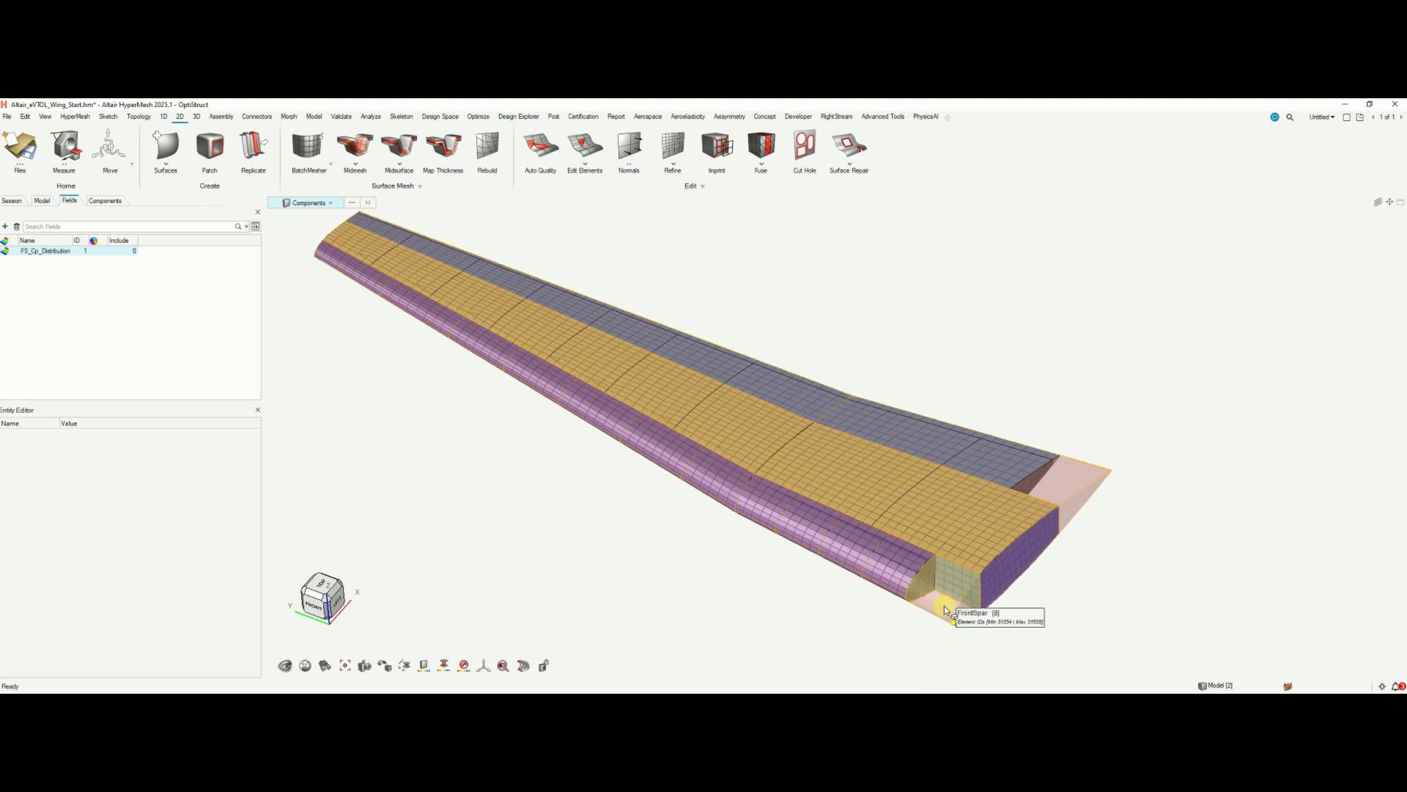
middle_drag(946, 610, 1067, 590)
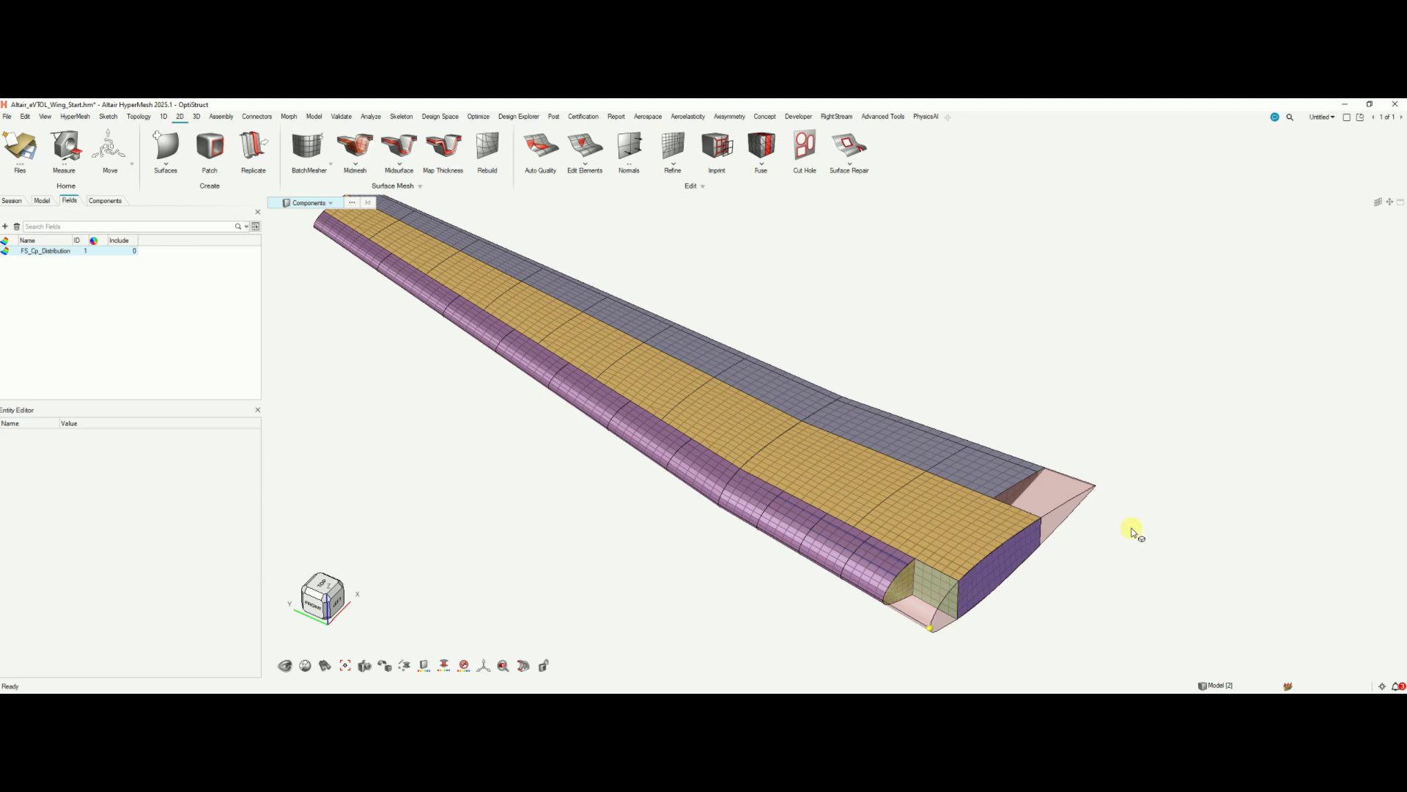
middle_drag(698, 589, 692, 575)
scroll(658, 549, up, 1)
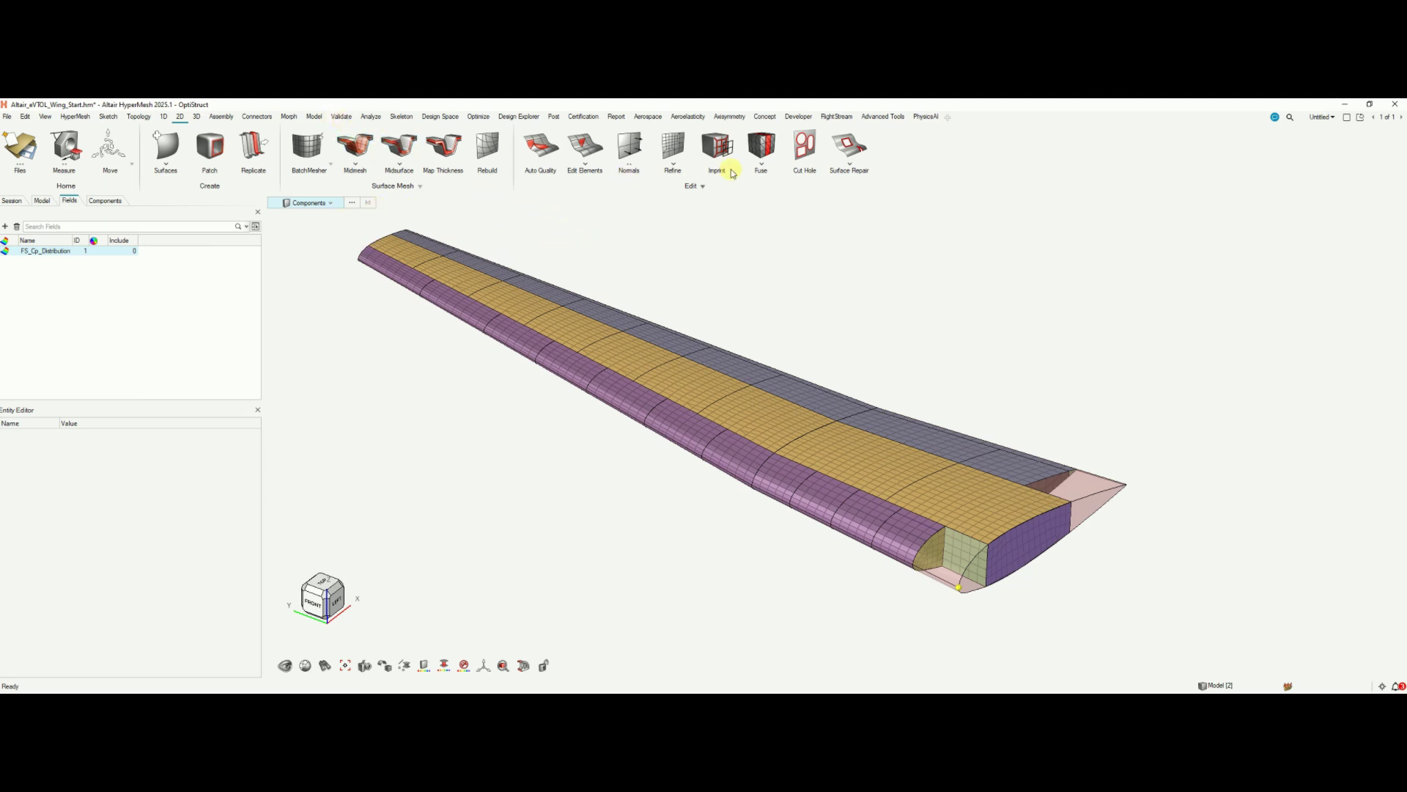
Open the Loads Summary, choose pressureloads1 as the collector to sum, and pick the summation node.
click(555, 117)
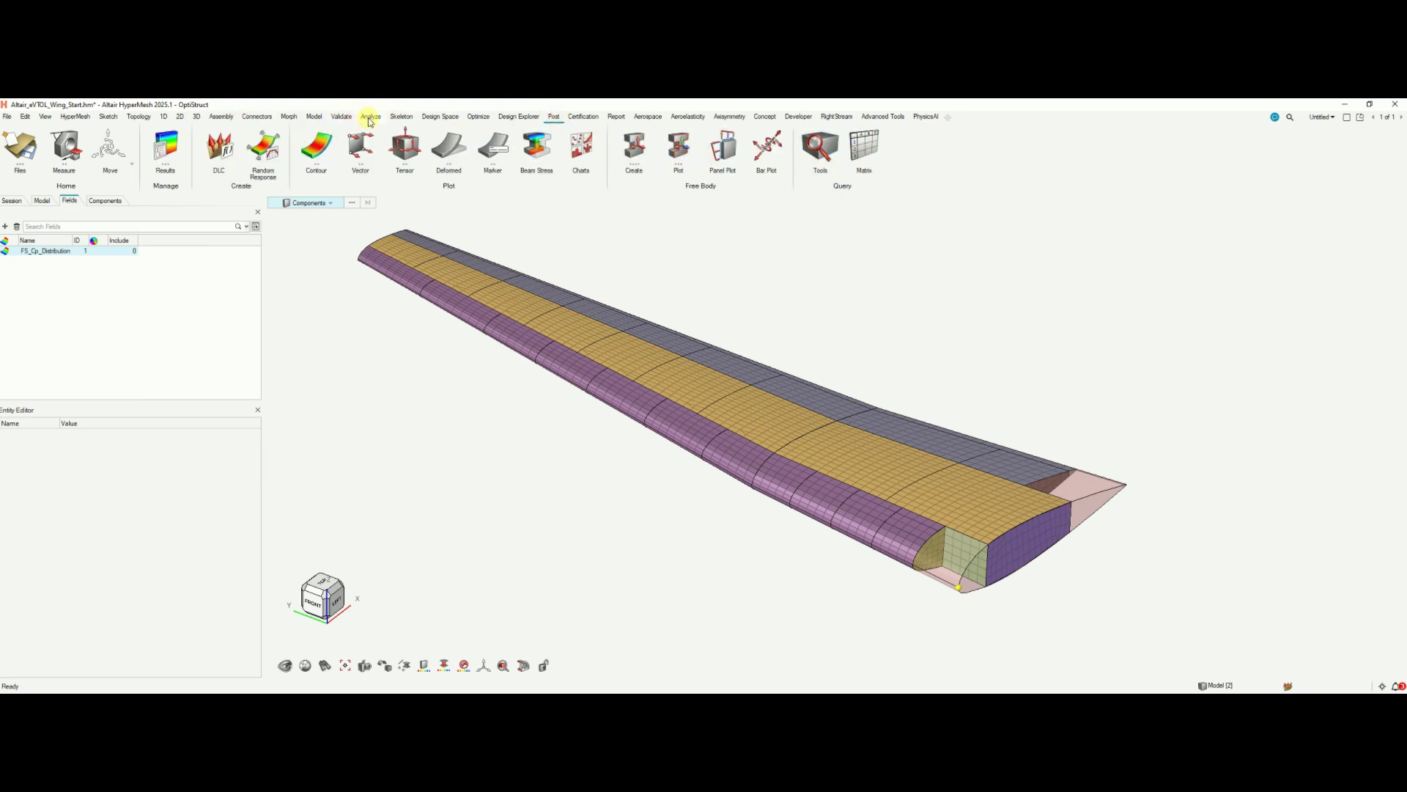
click(370, 117)
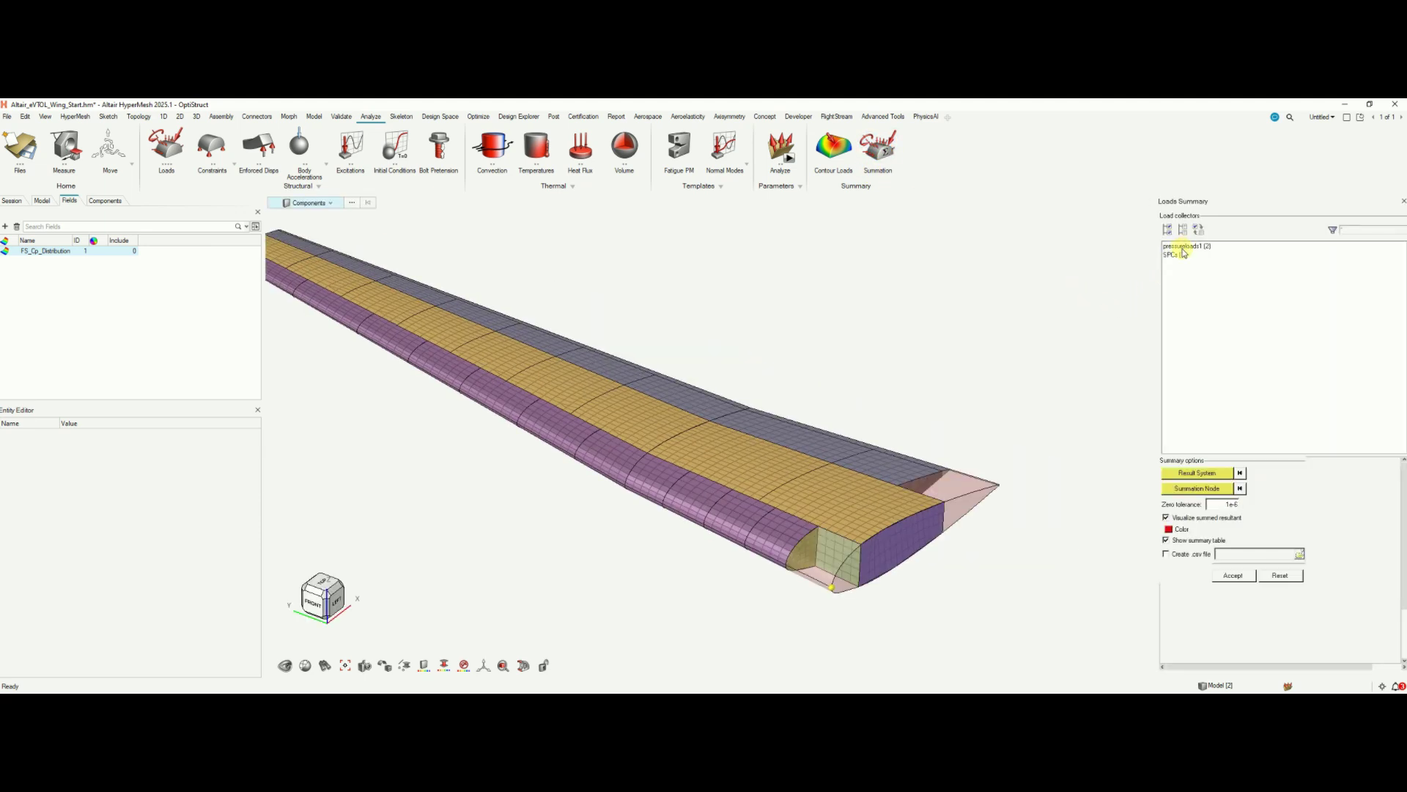
click(41, 201)
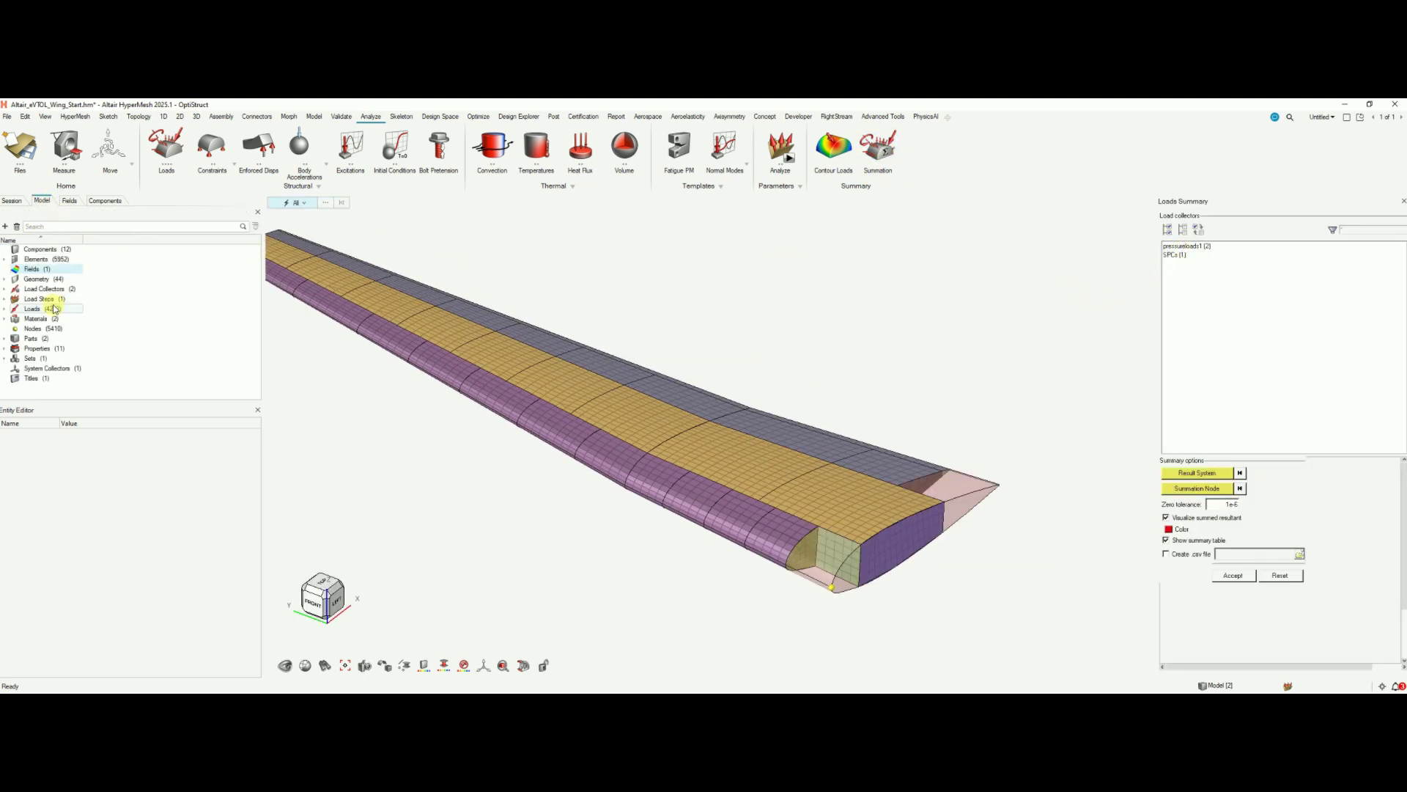
double_click(46, 289)
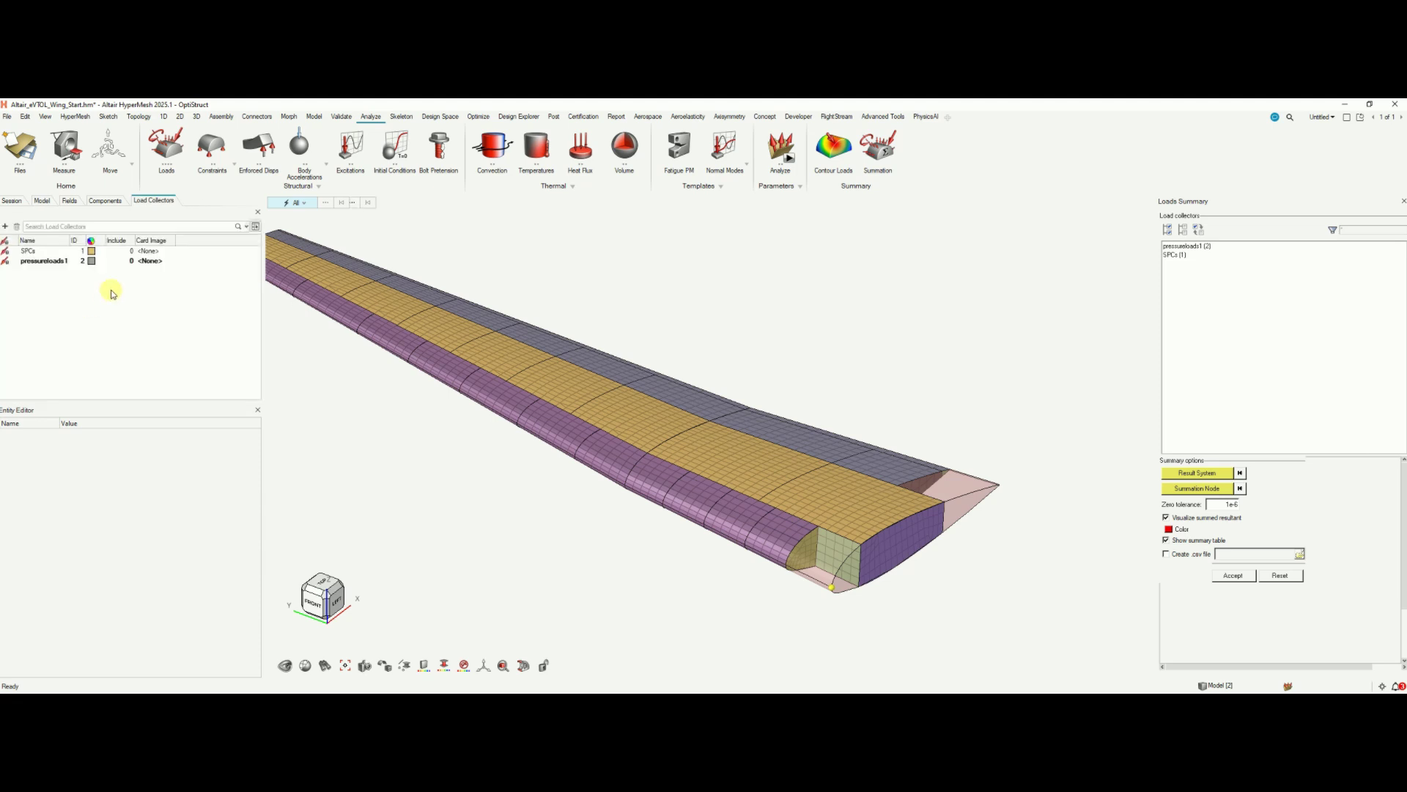
click(48, 262)
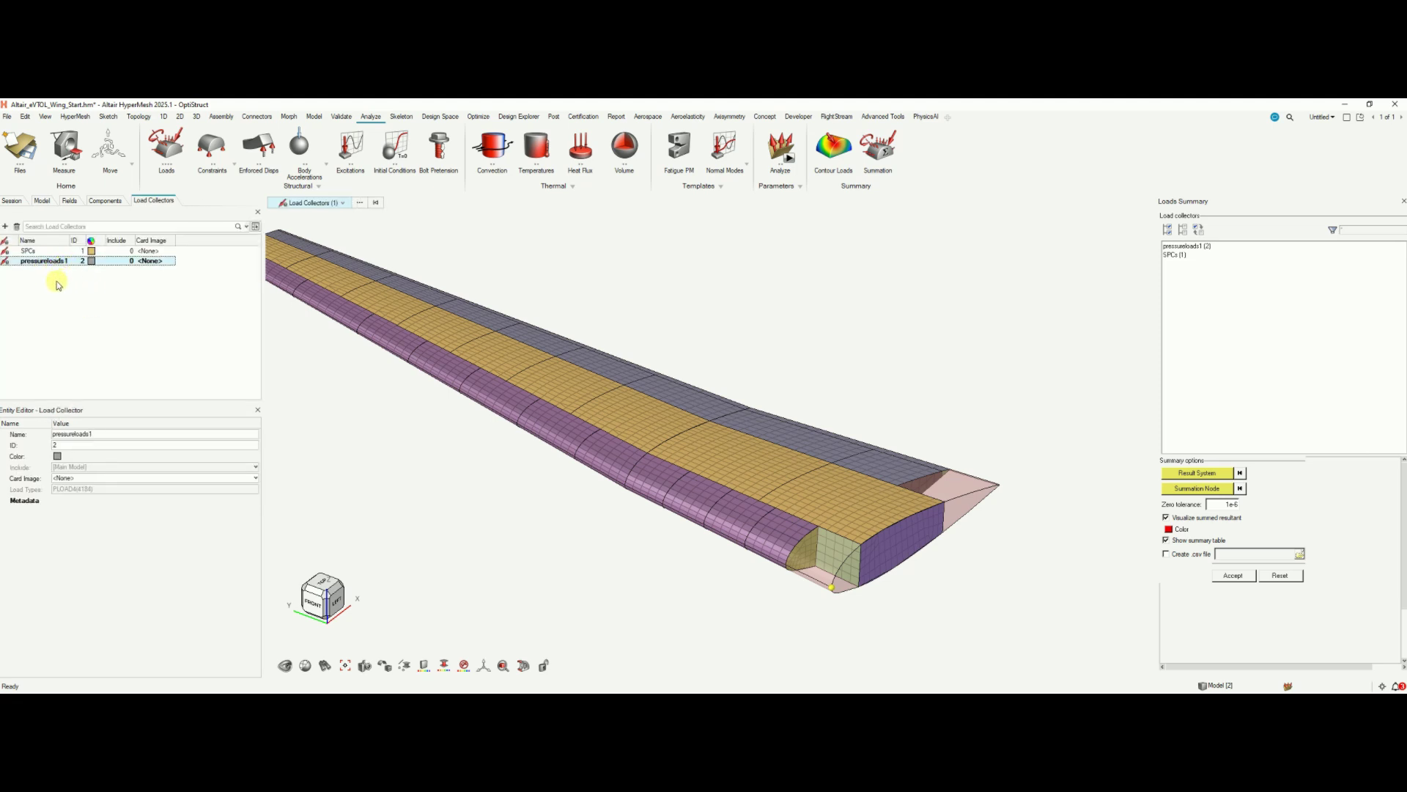
click(57, 261)
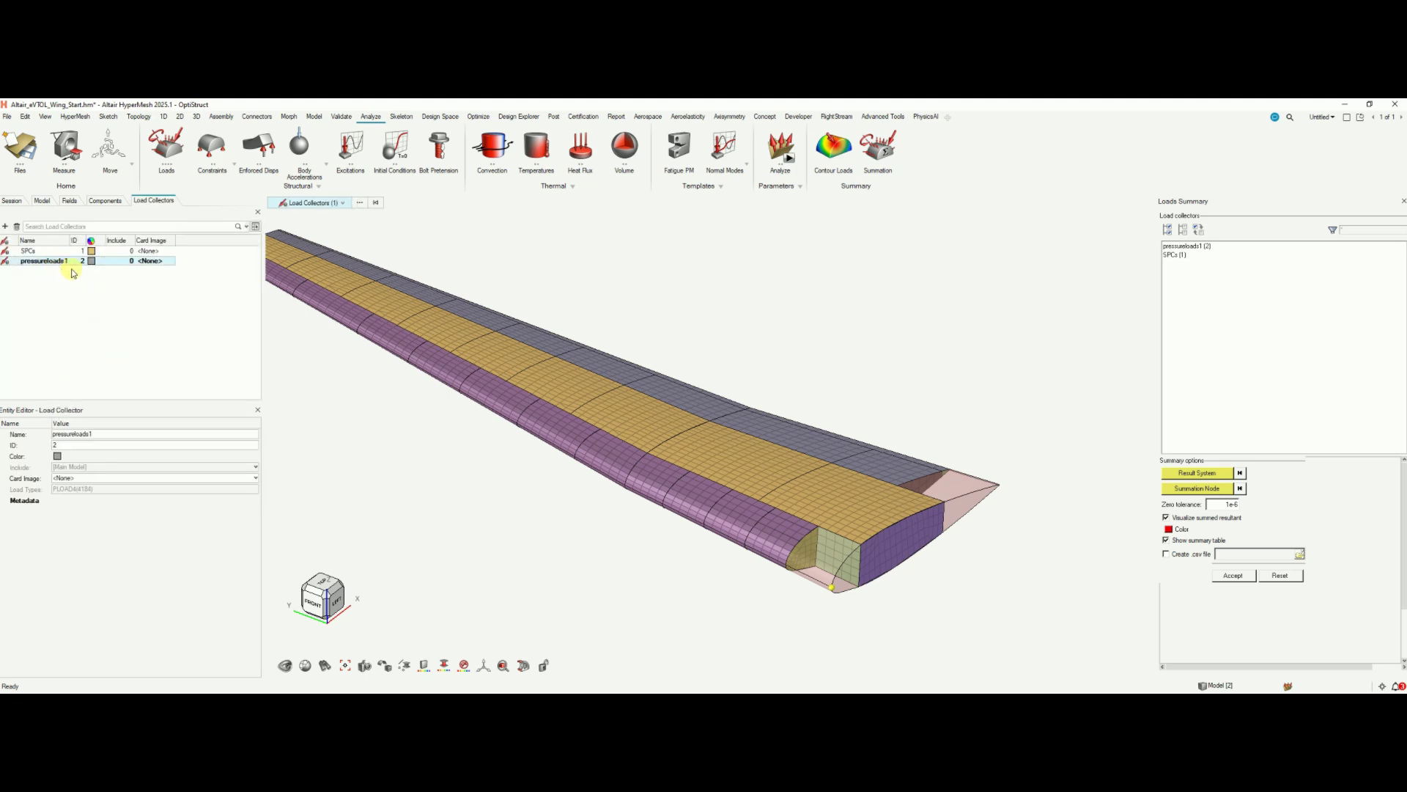
click(1200, 247)
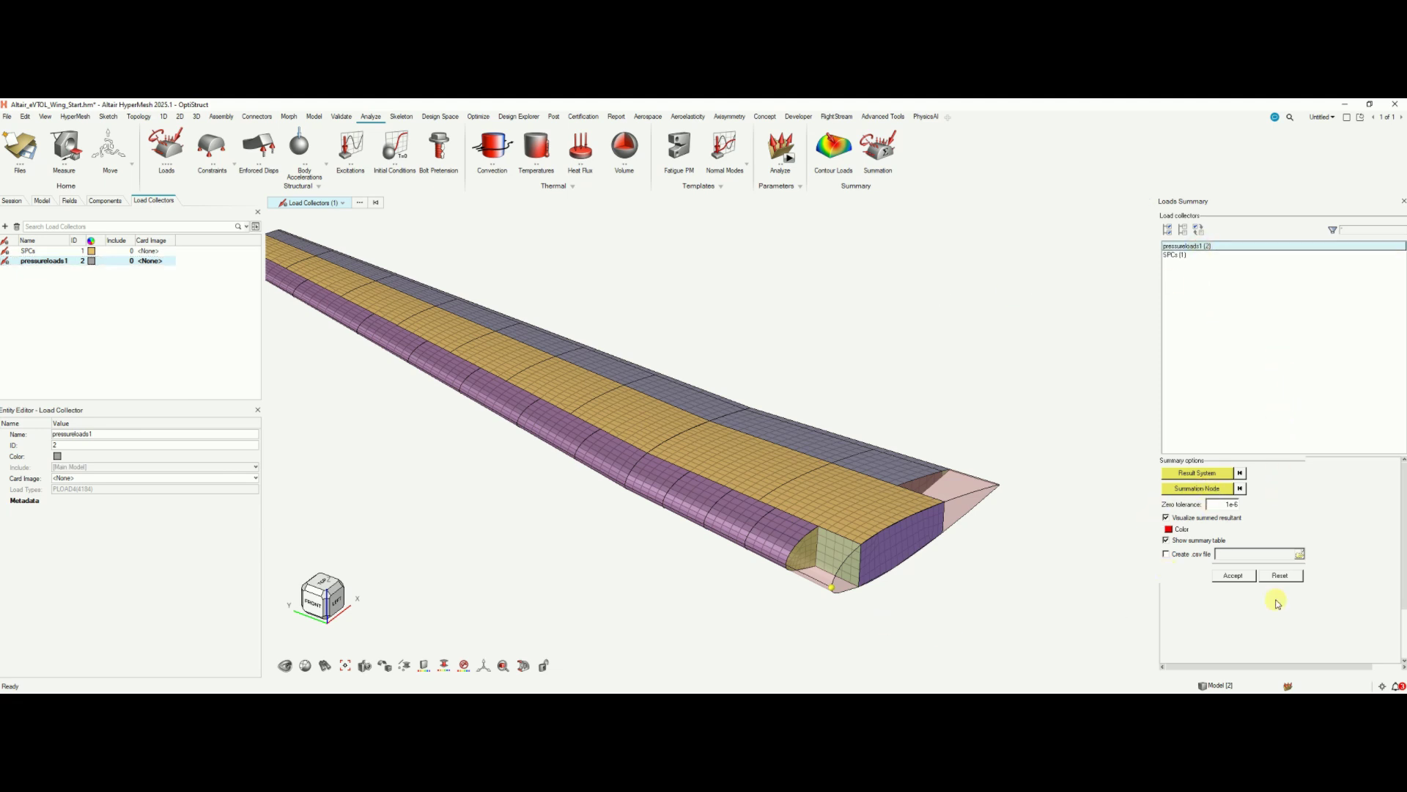
click(831, 587)
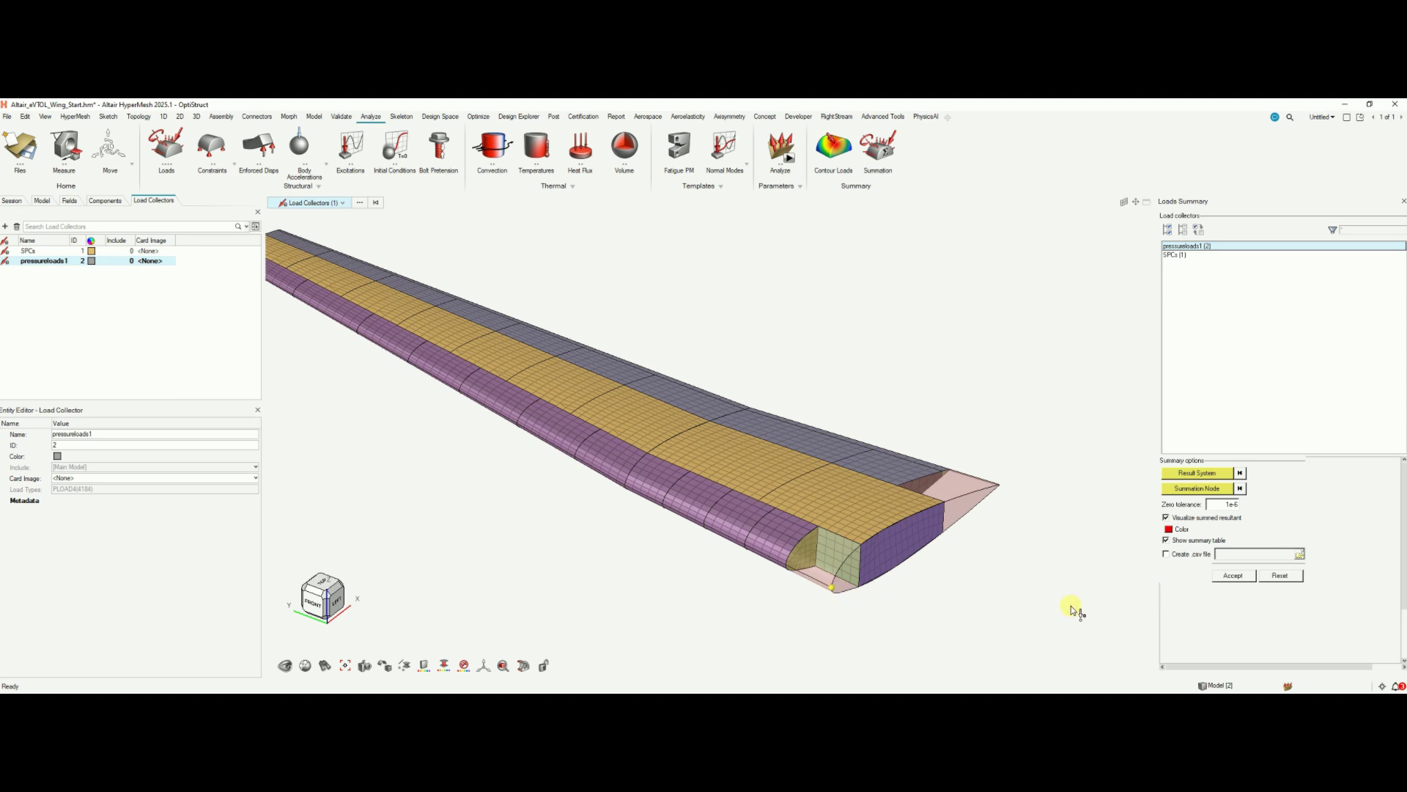
Accept the Loads Summary to start summing the pressureloads1 loads.
click(1236, 576)
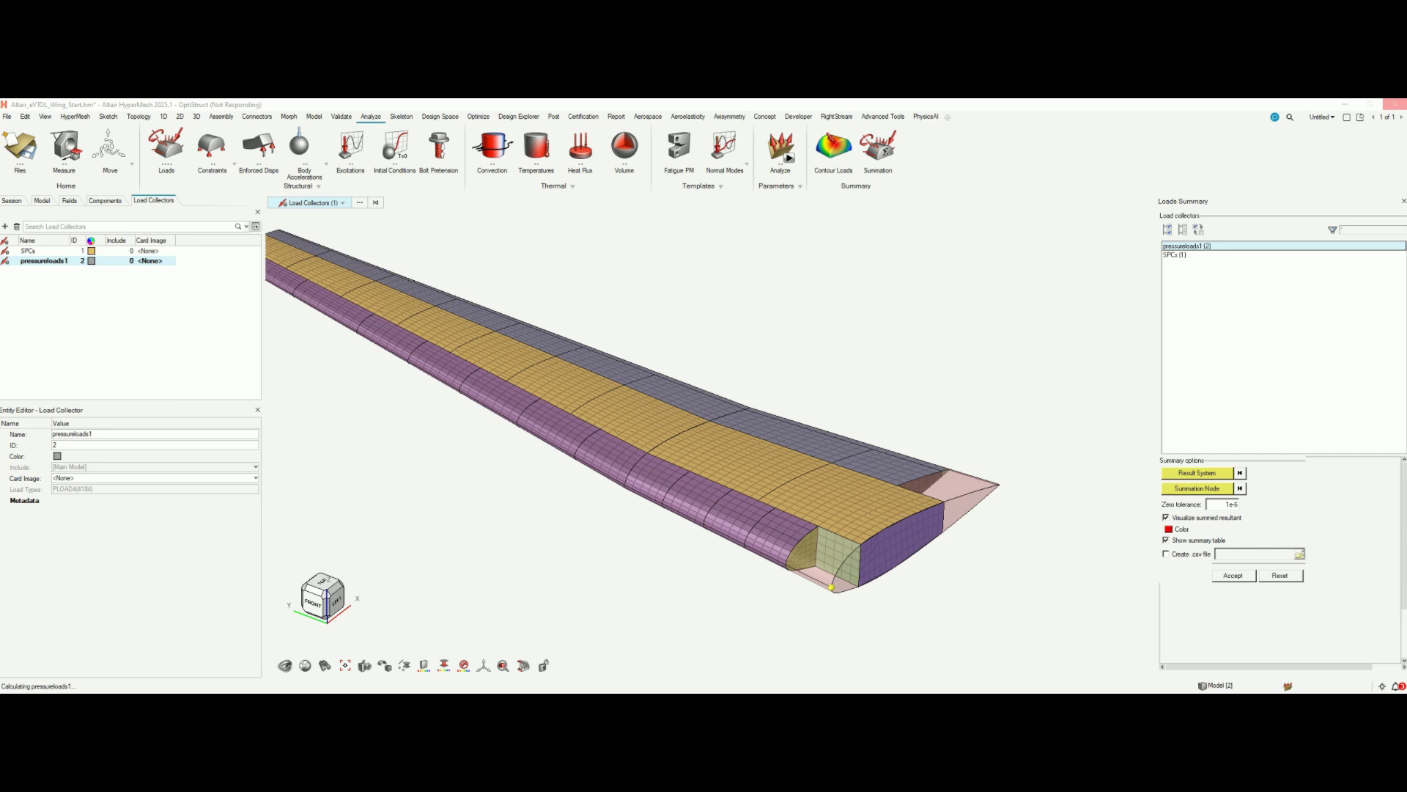
Show J4's density as 1.225E+00 in Excel, check J7's dynamic pressure formula, then centre the loads table.
drag(0, 219, 912, 148)
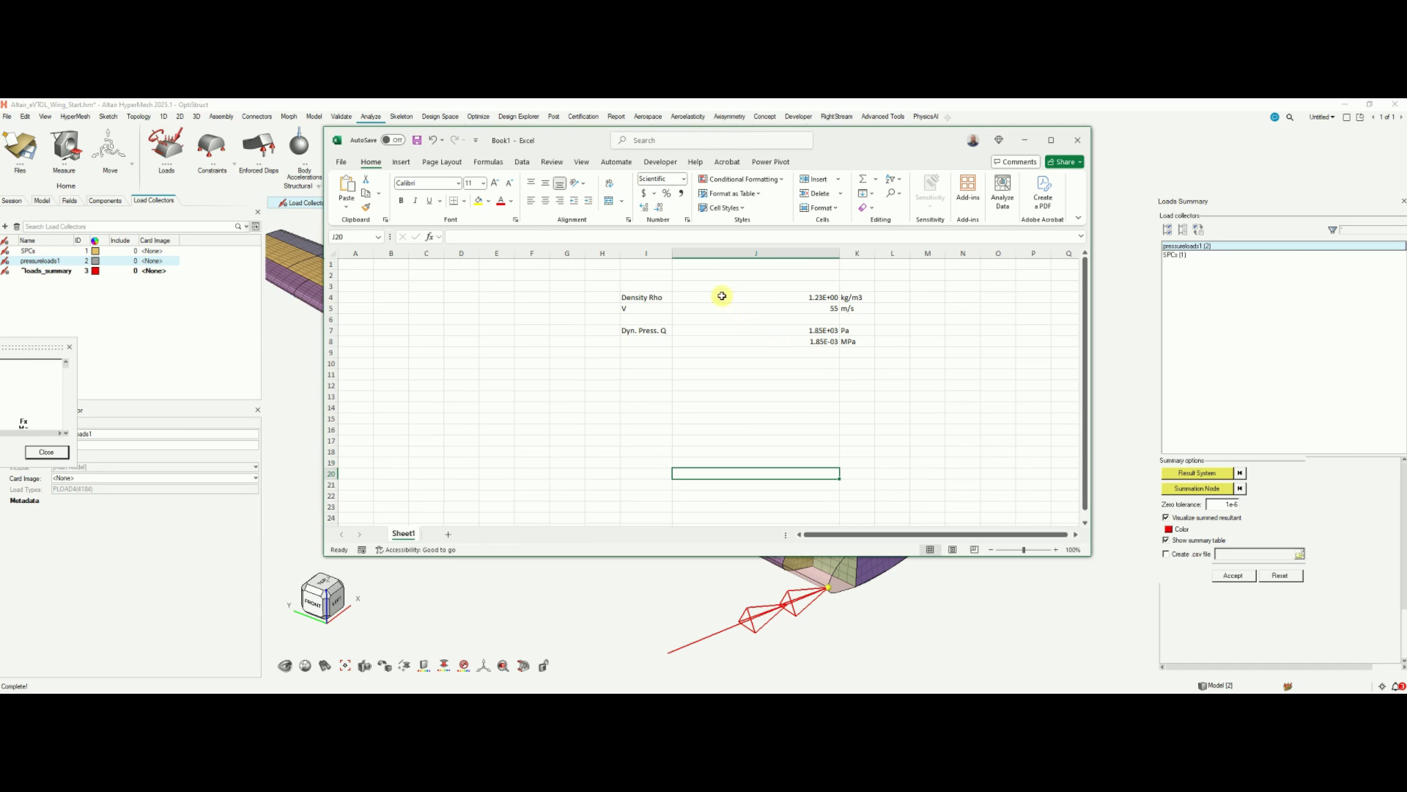
click(816, 298)
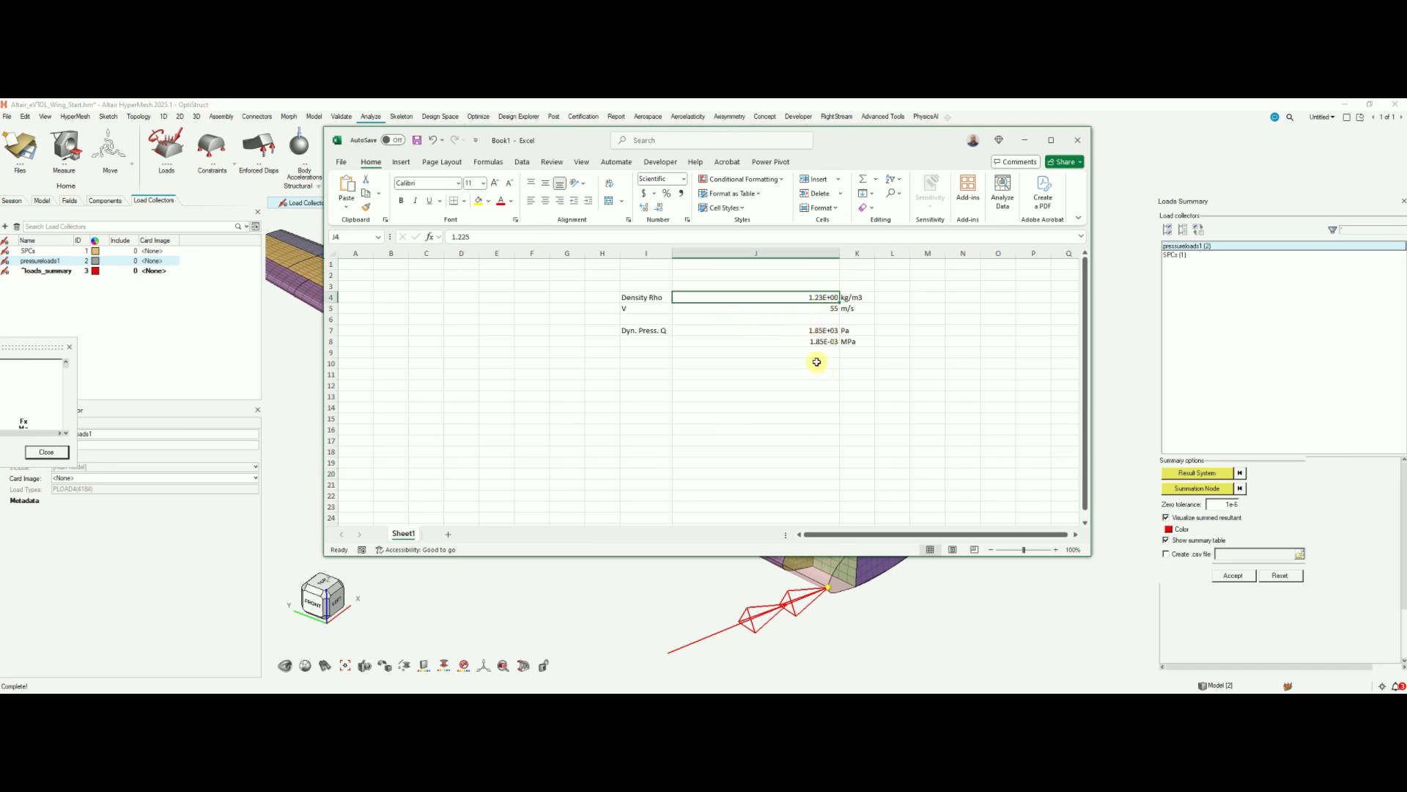
click(644, 207)
click(826, 330)
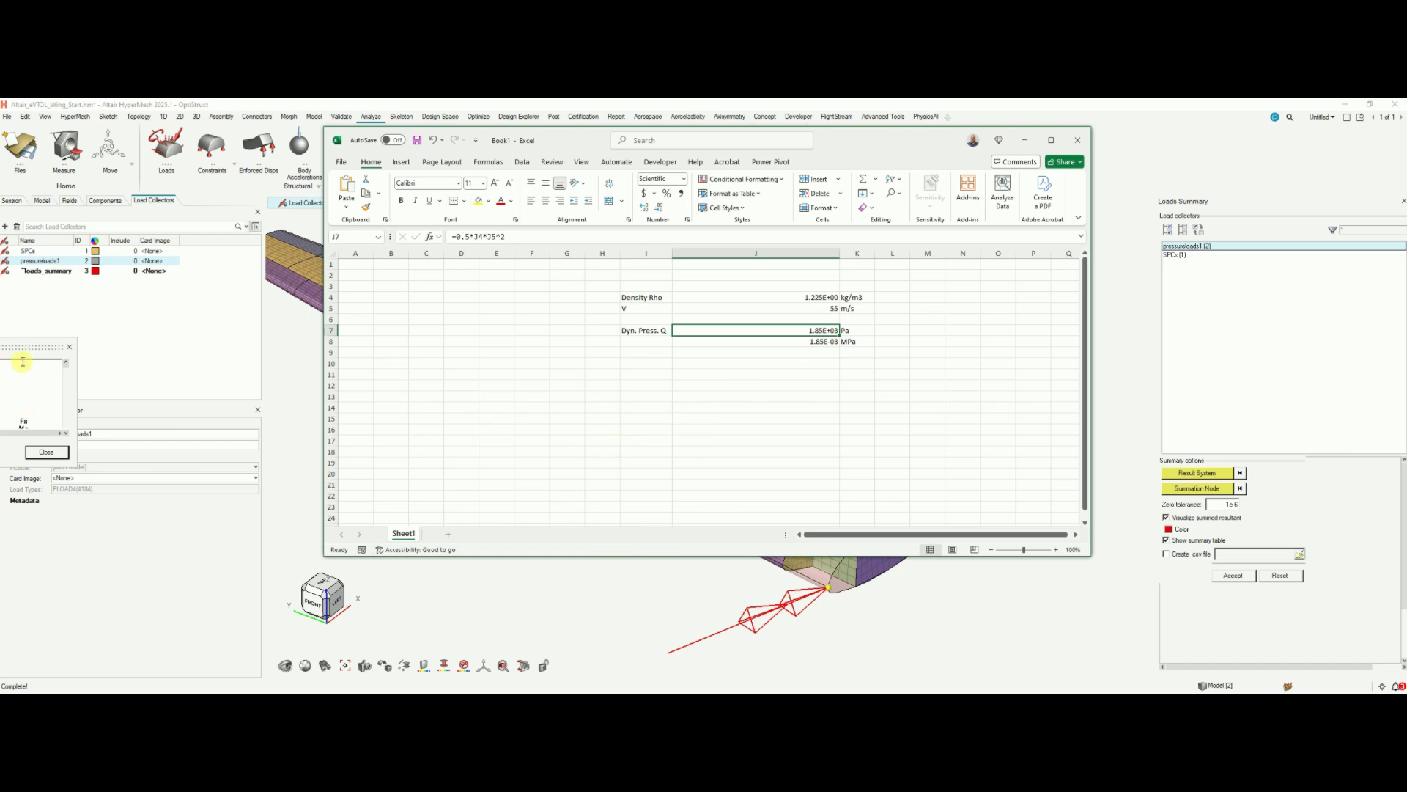
drag(32, 348, 583, 291)
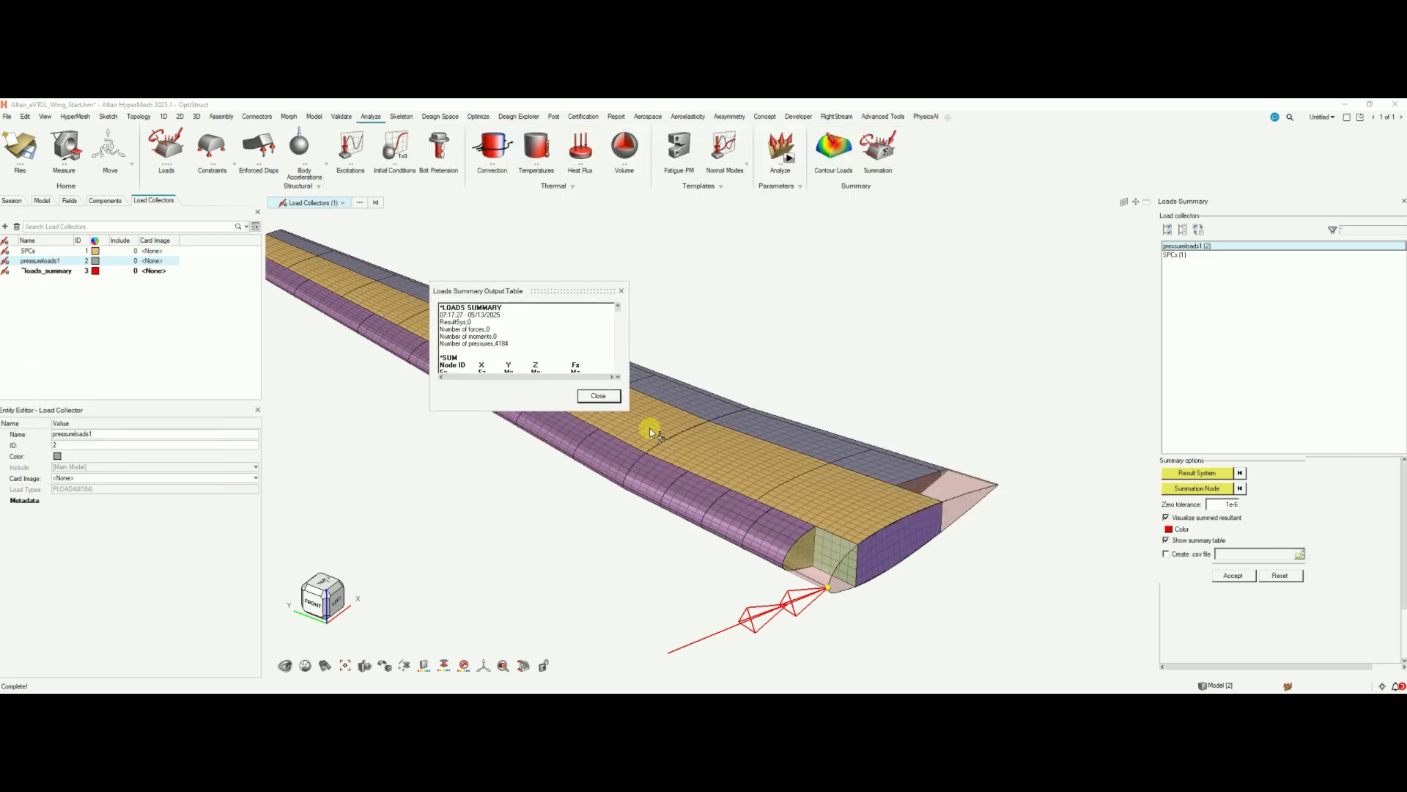
Enlarge the Loads Summary Output Table and select the SUM row's Fz value, 6.677e+06.
drag(624, 411, 1019, 460)
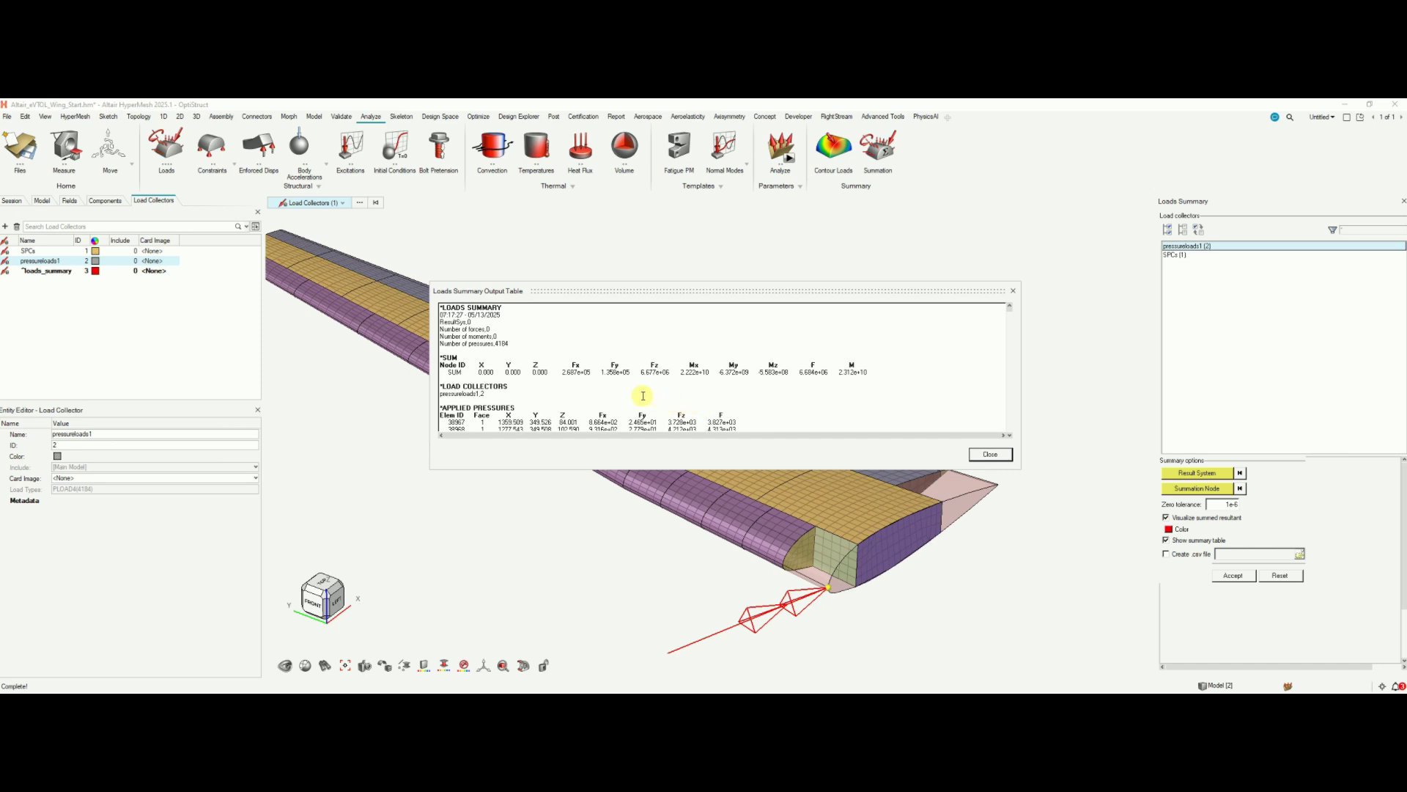
click(562, 373)
drag(642, 372, 676, 372)
Paste the summed Fz value 6677000 into cell J11 of the Excel sheet.
key(alt+Tab)
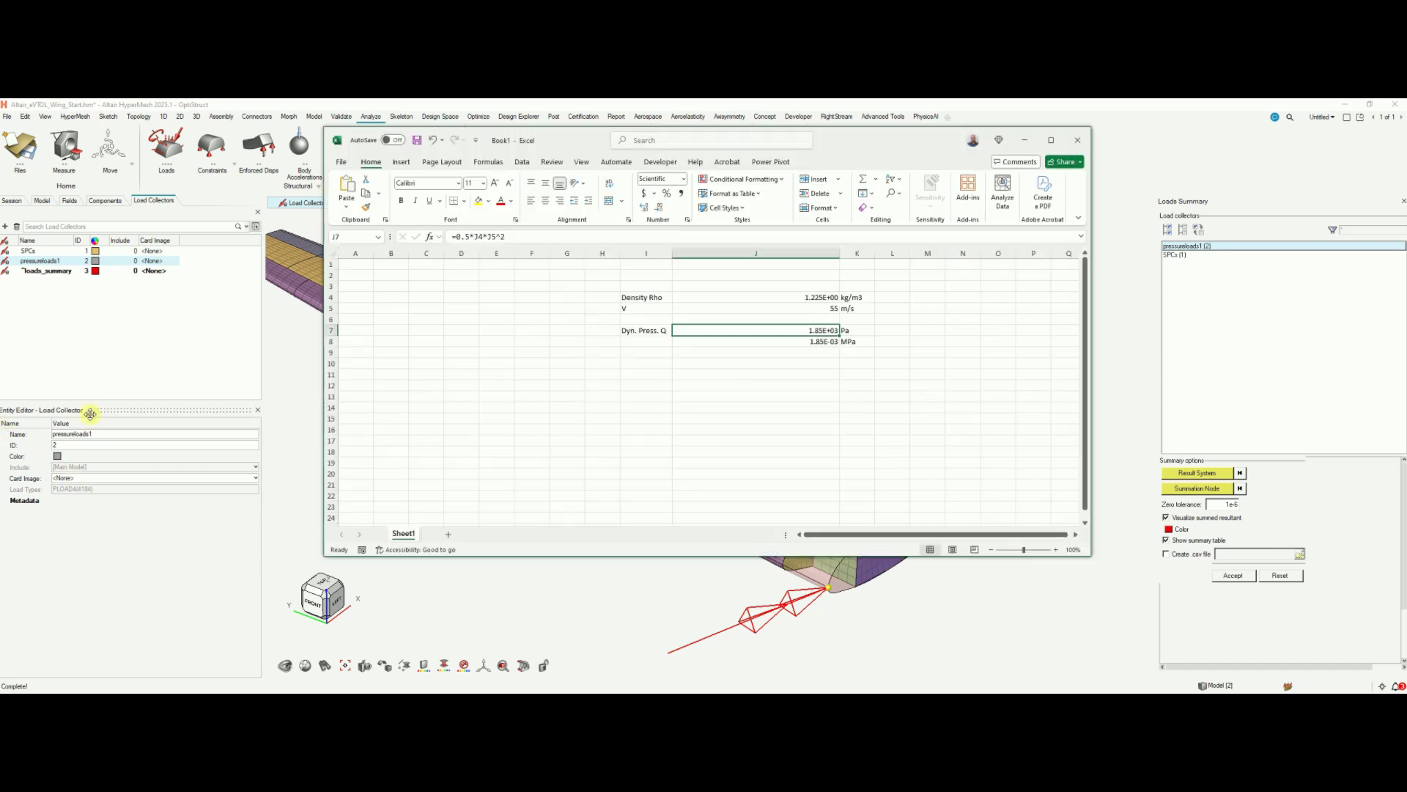
click(749, 373)
text(6677000)
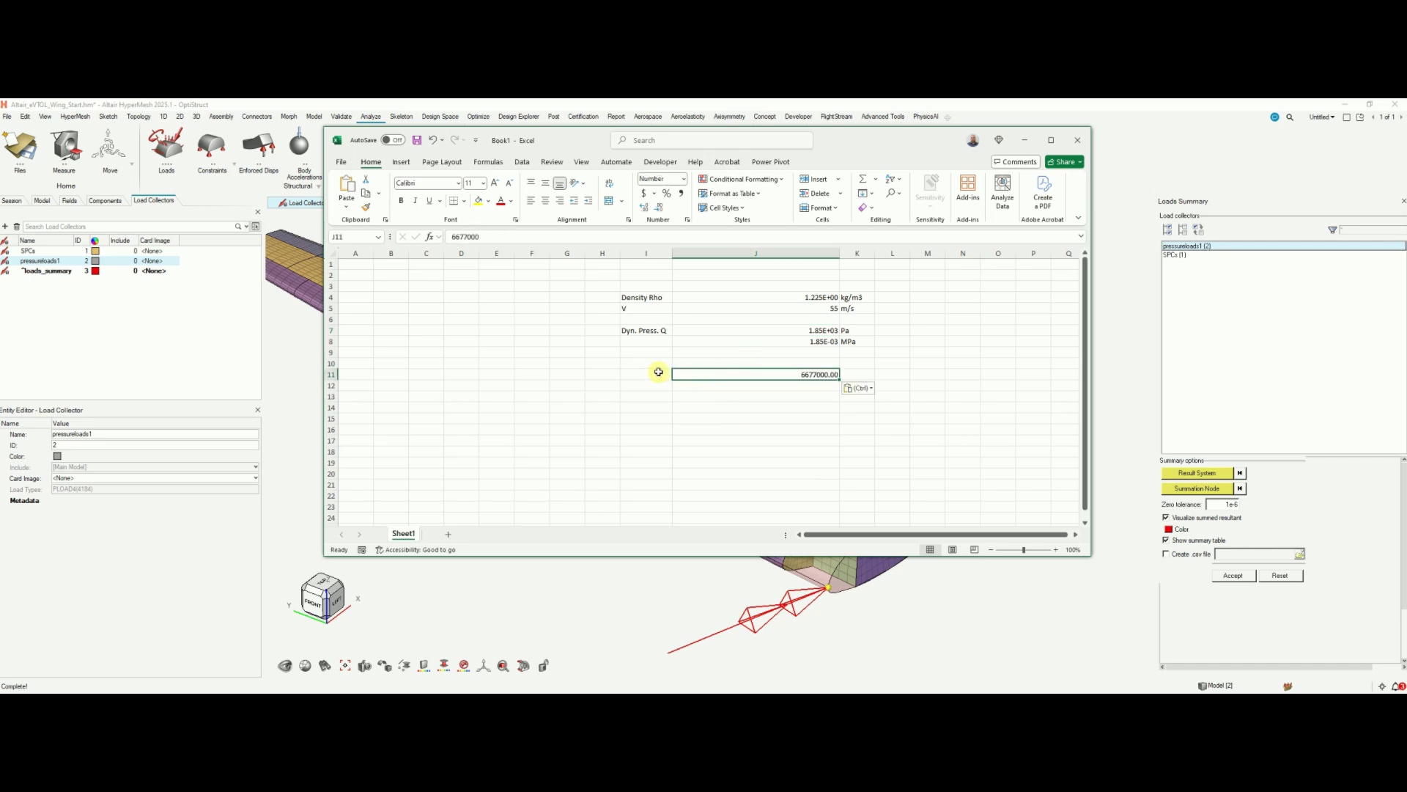
Enter =J11*J8 in J12 to scale the force by the MPa pressure, giving 12371.23.
click(809, 389)
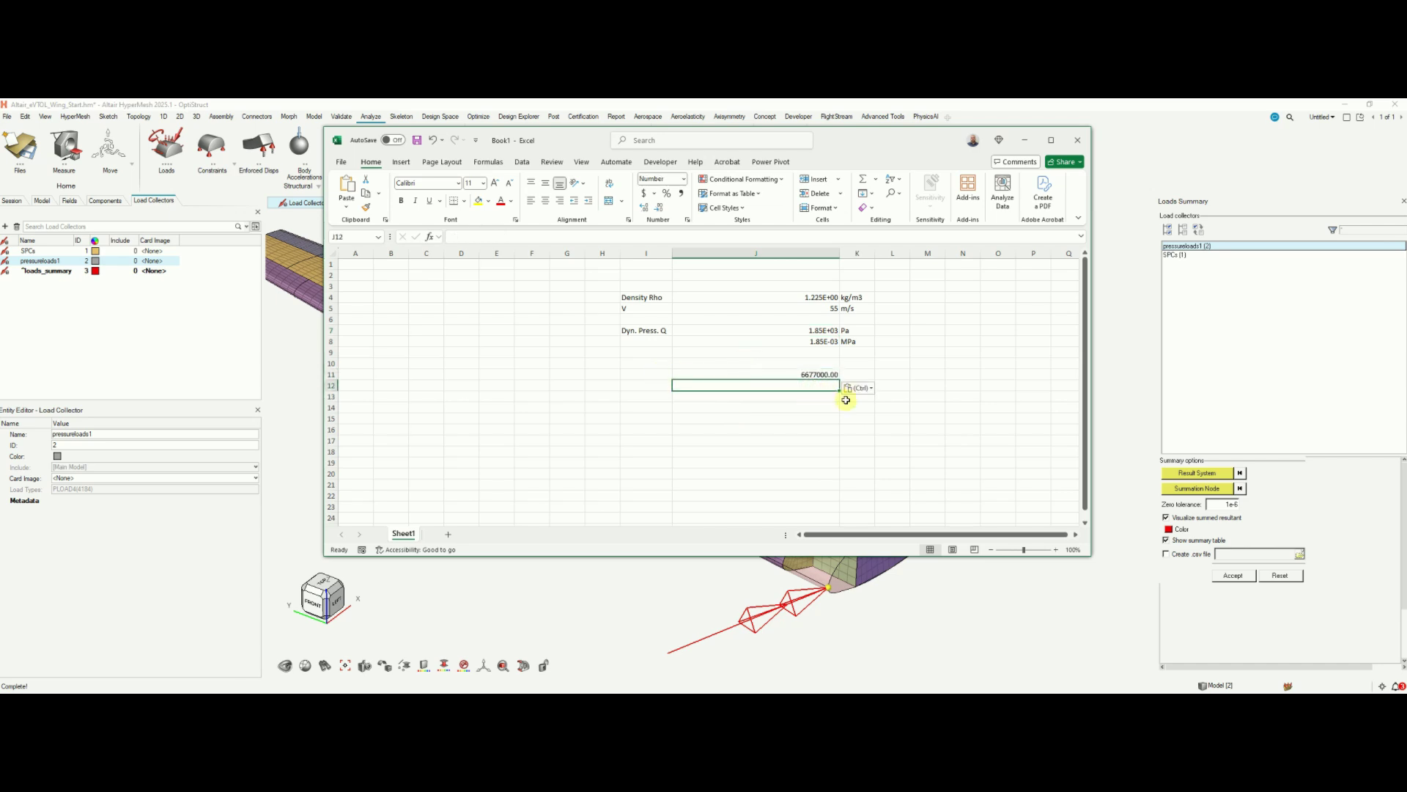
text(=)
key(Up)
text(*)
key(Up)
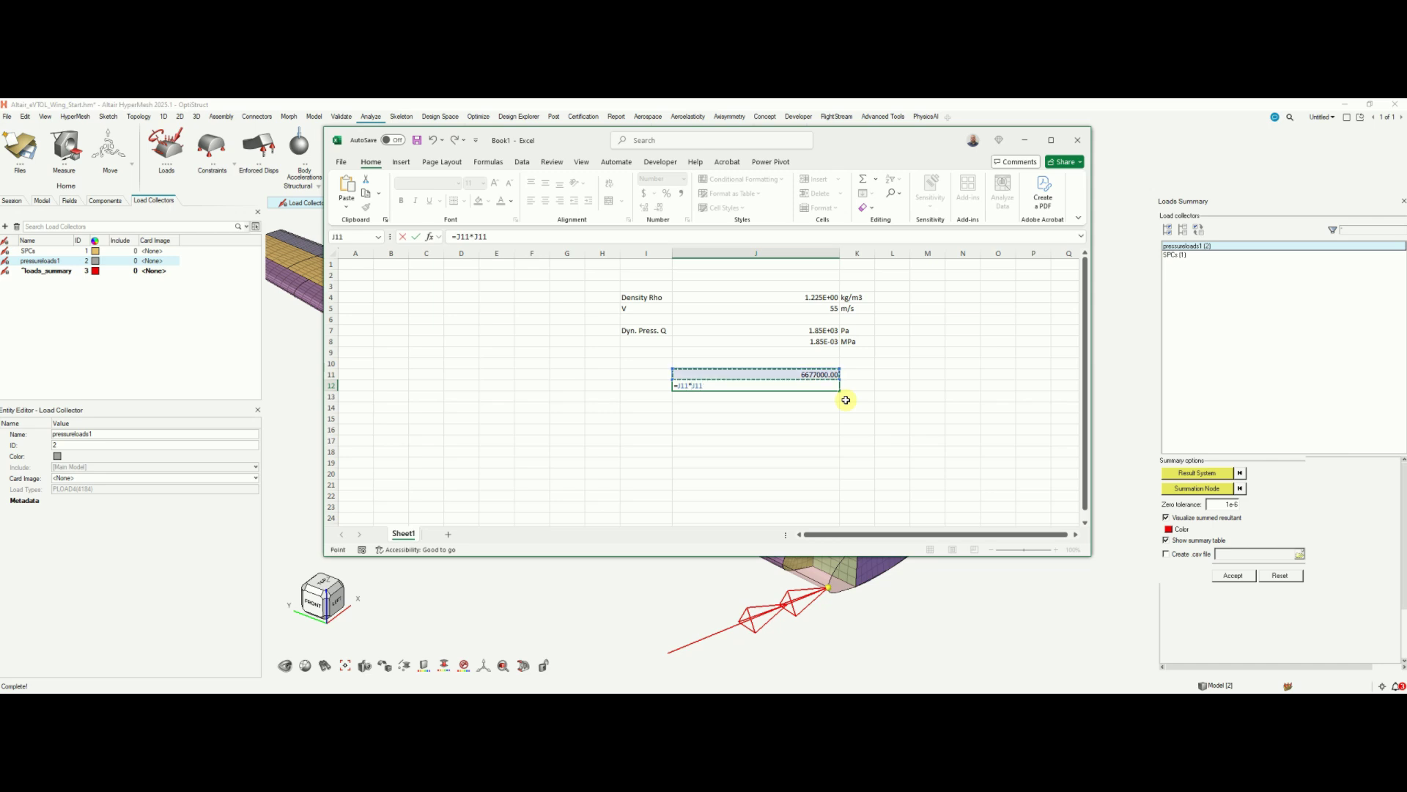
key(Up)
key(Up)
key(Up)
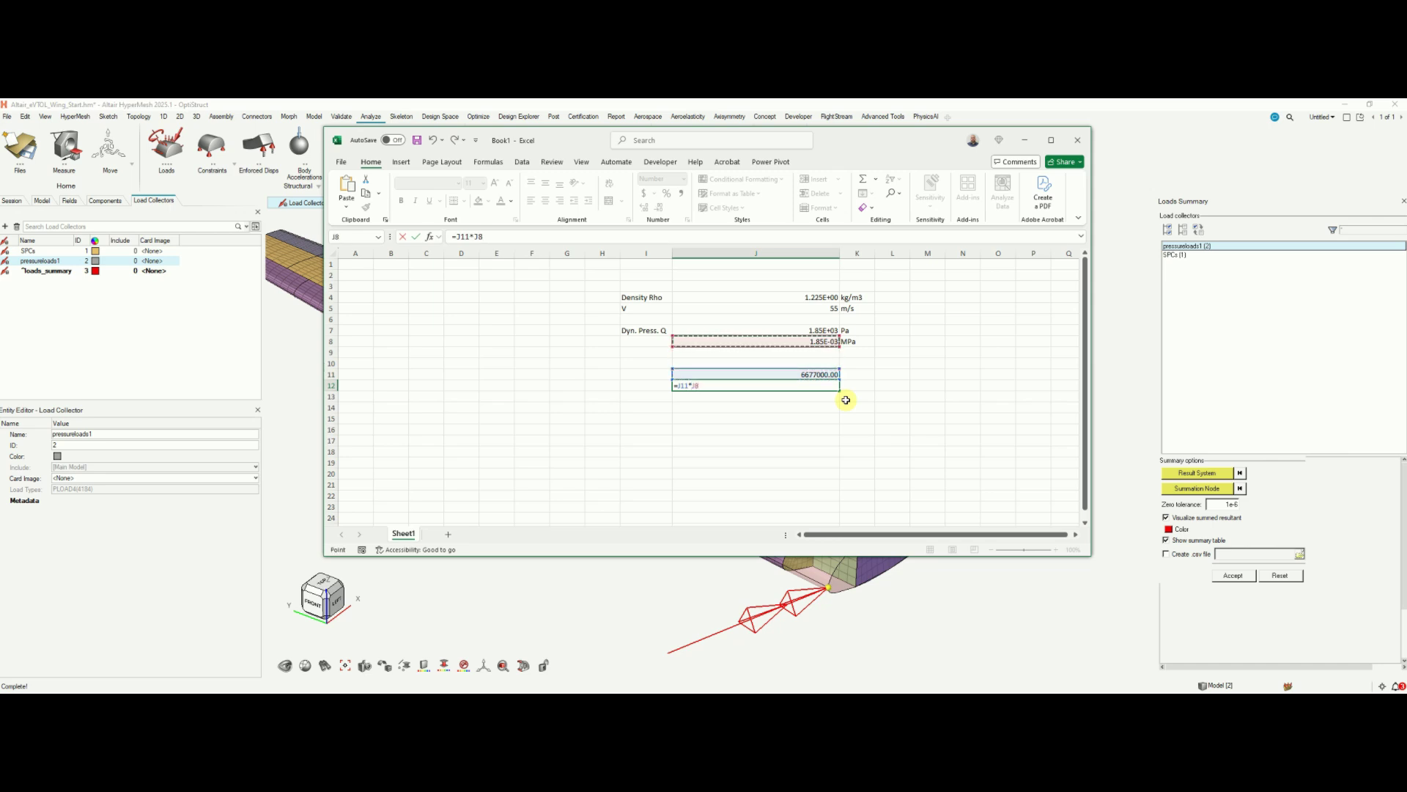
key(Return)
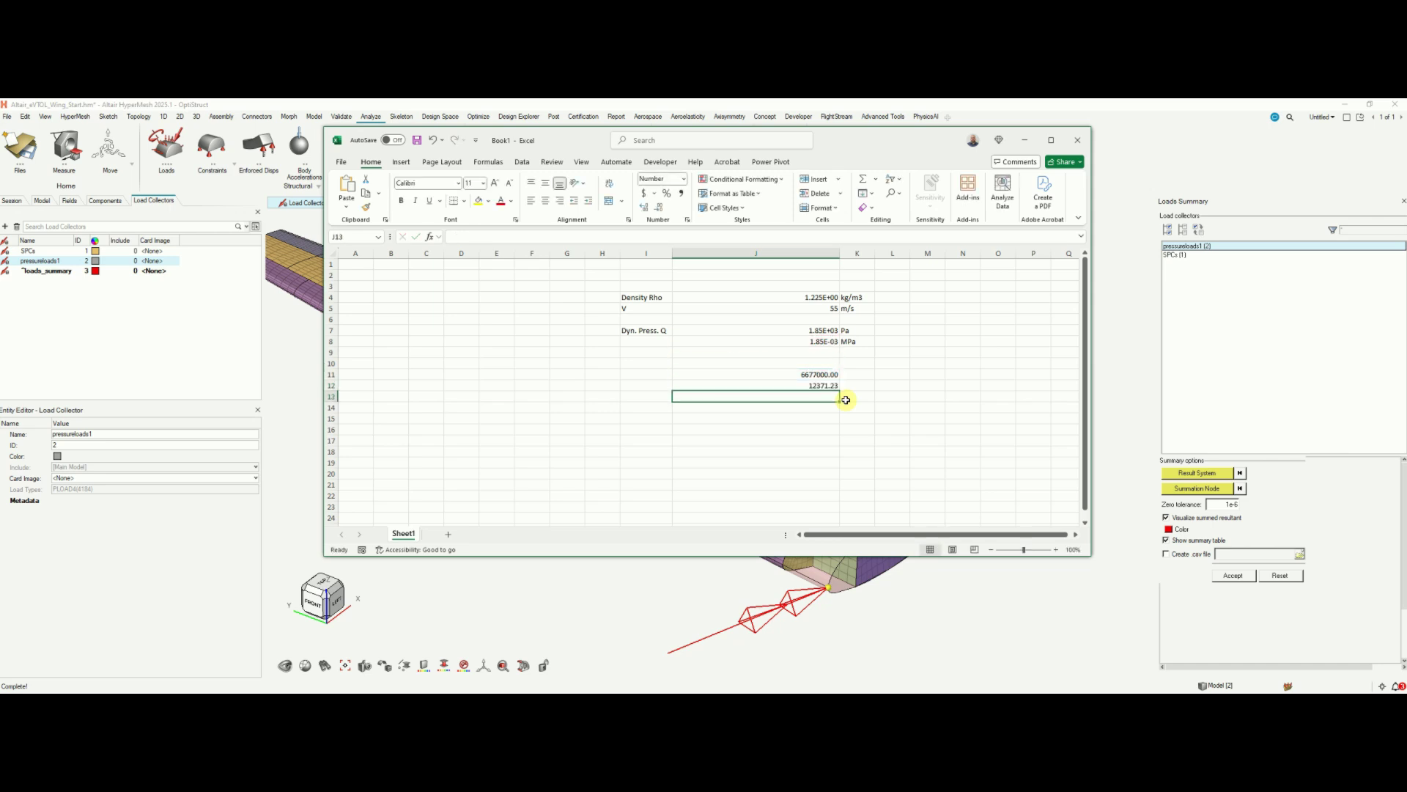
Double the result in J13 with =J12*2, giving 24742.46.
text(=)
key(Up)
text(*)
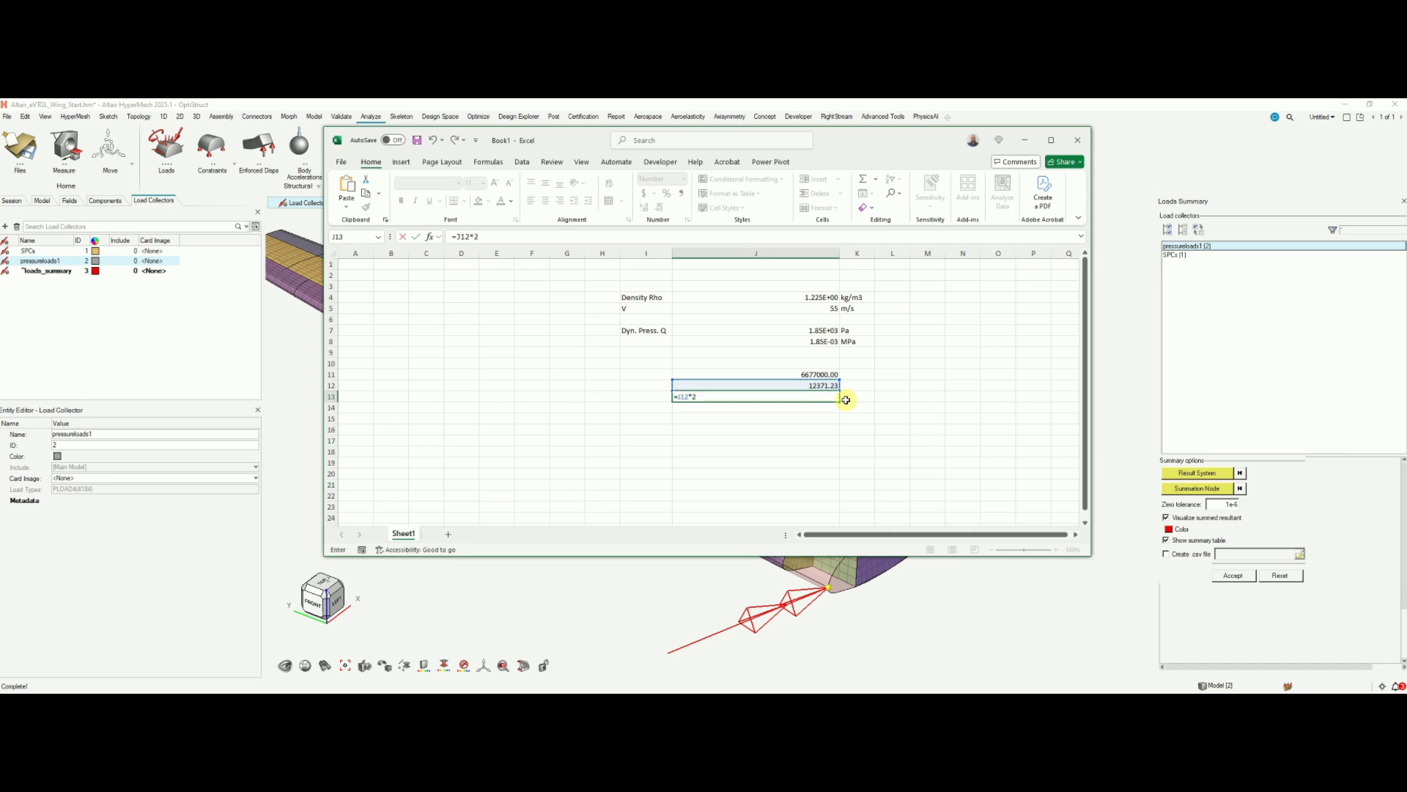
text(2)
key(Return)
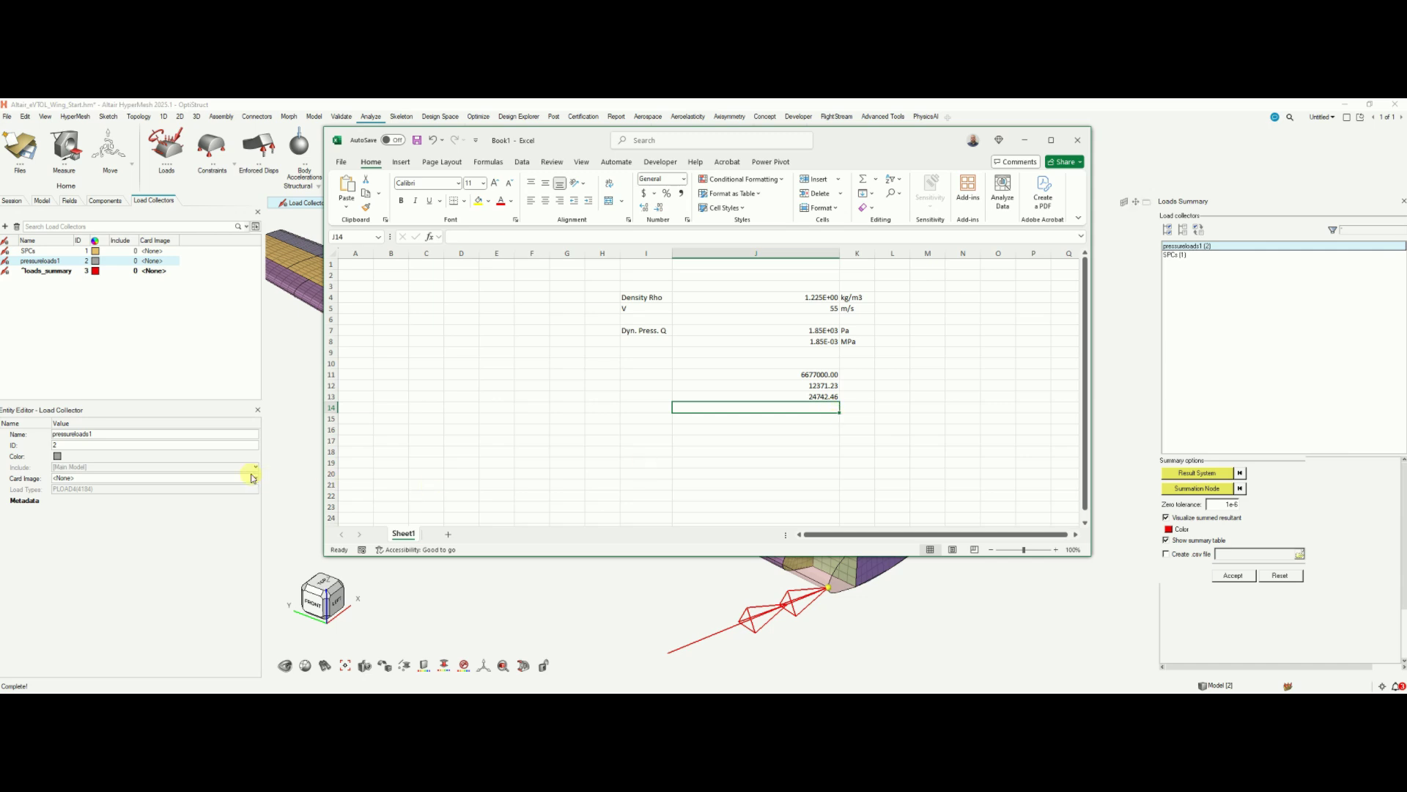
key(alt+Tab)
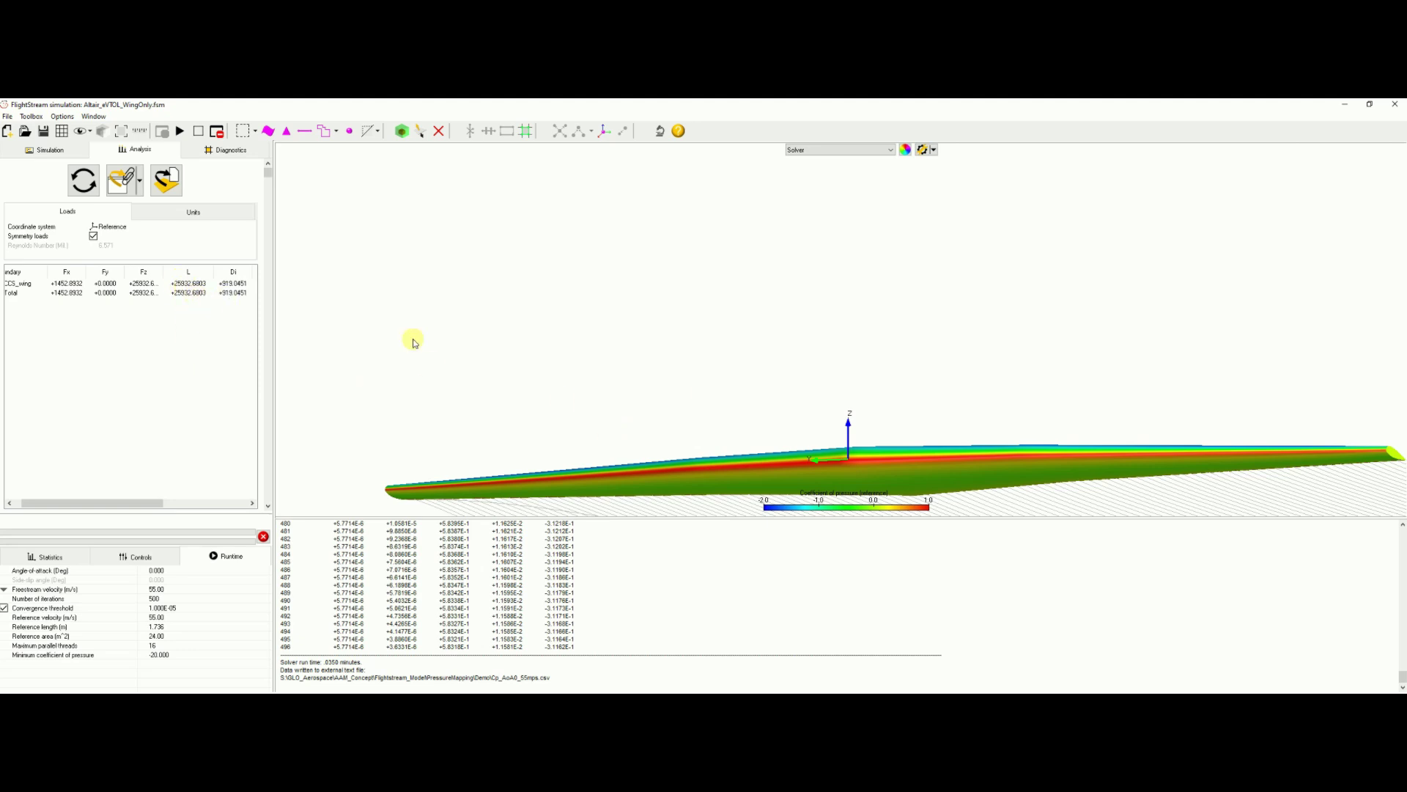
Rotate the wing to view its upper-surface Cp contour on the −2.0 to 1.0 scale.
drag(848, 403, 821, 392)
right_drag(793, 418, 688, 352)
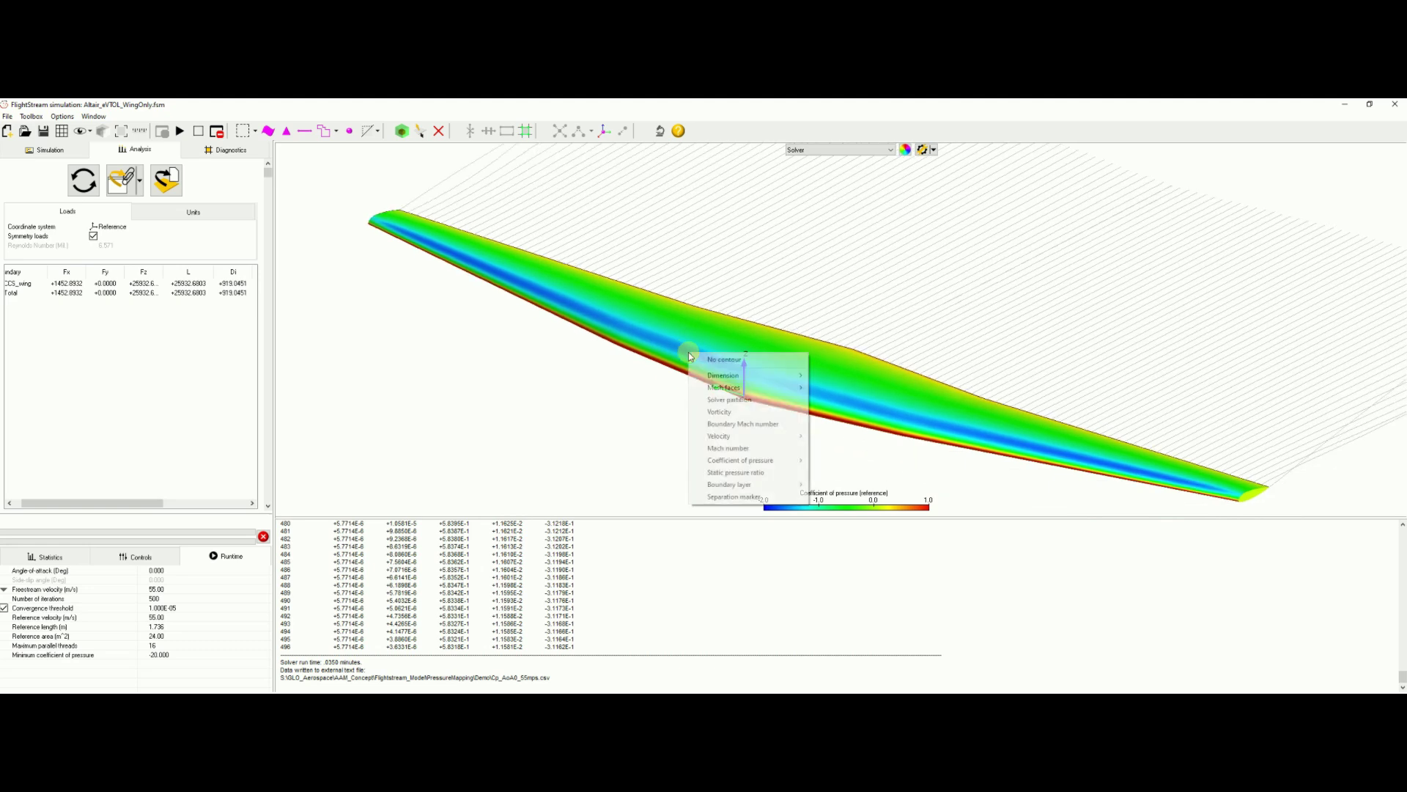
click(662, 427)
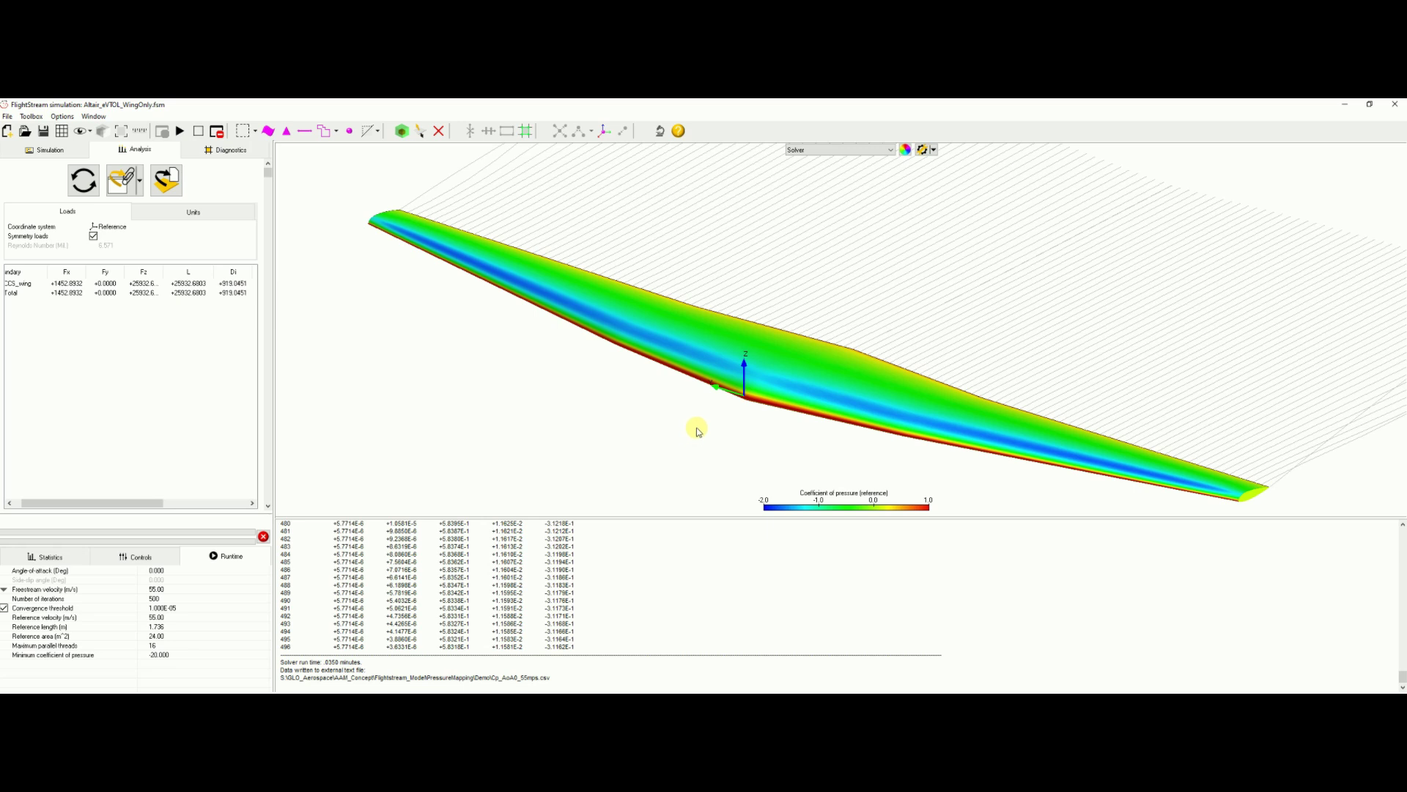
drag(699, 431, 715, 431)
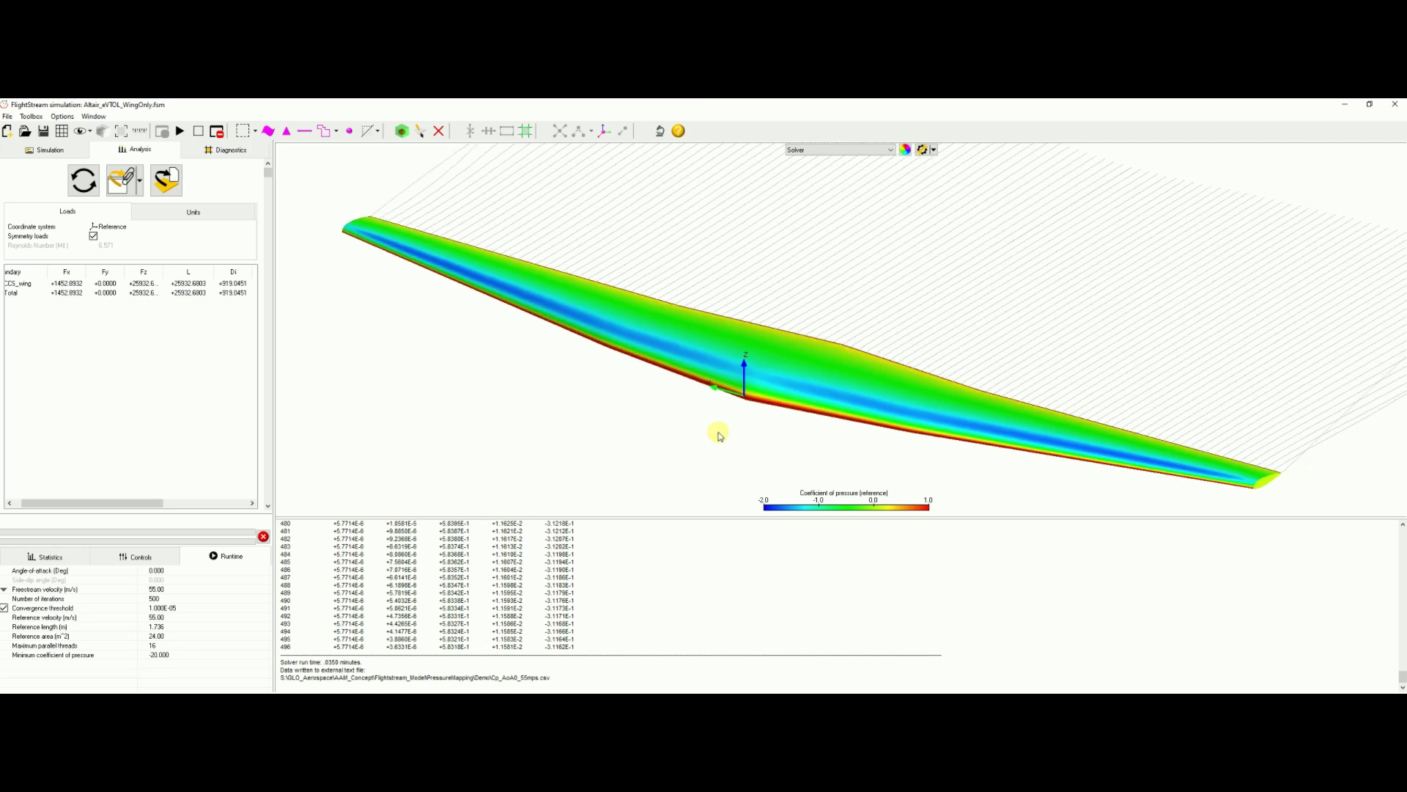